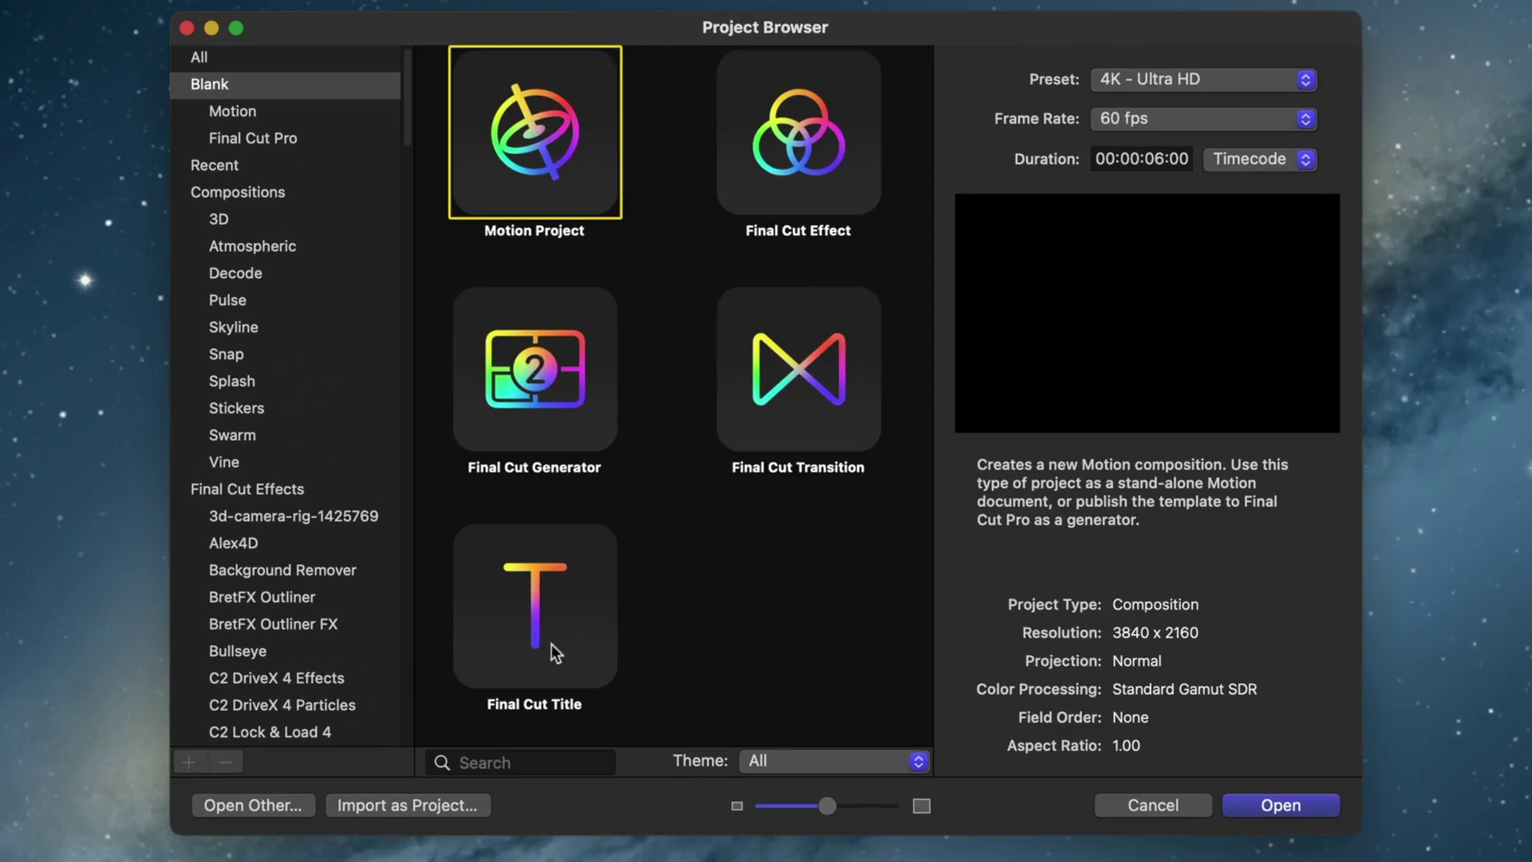
Step: Create a new Motion project and add a text layer reading 'KEYFRAMES'
{"action": "left_click", "coordinate": [1280, 805]}
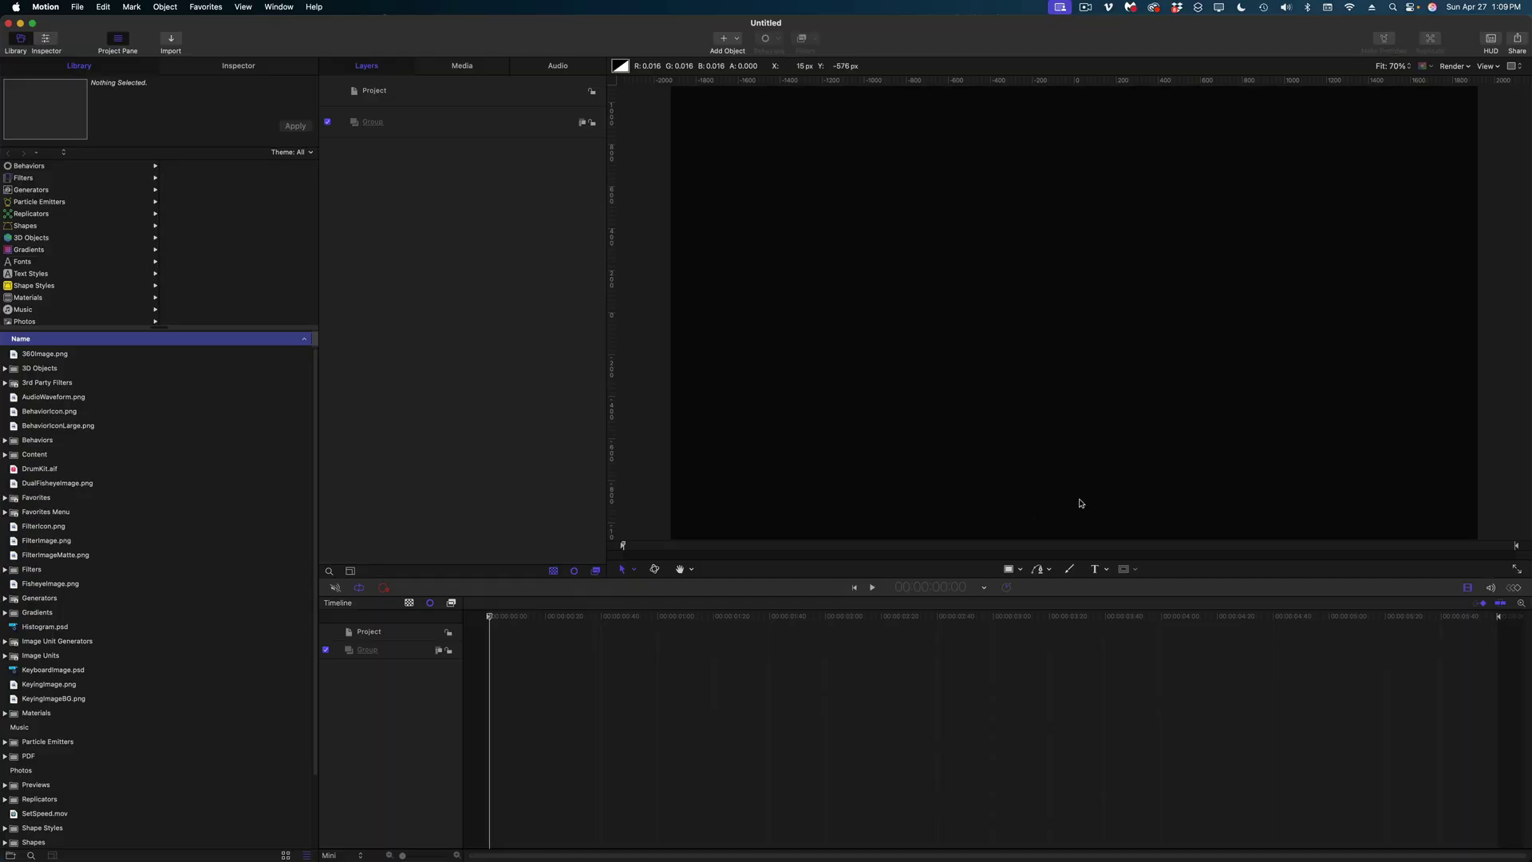
{"action": "left_click", "coordinate": [980, 323]}
{"action": "type", "text": "KEYFRAMES"}
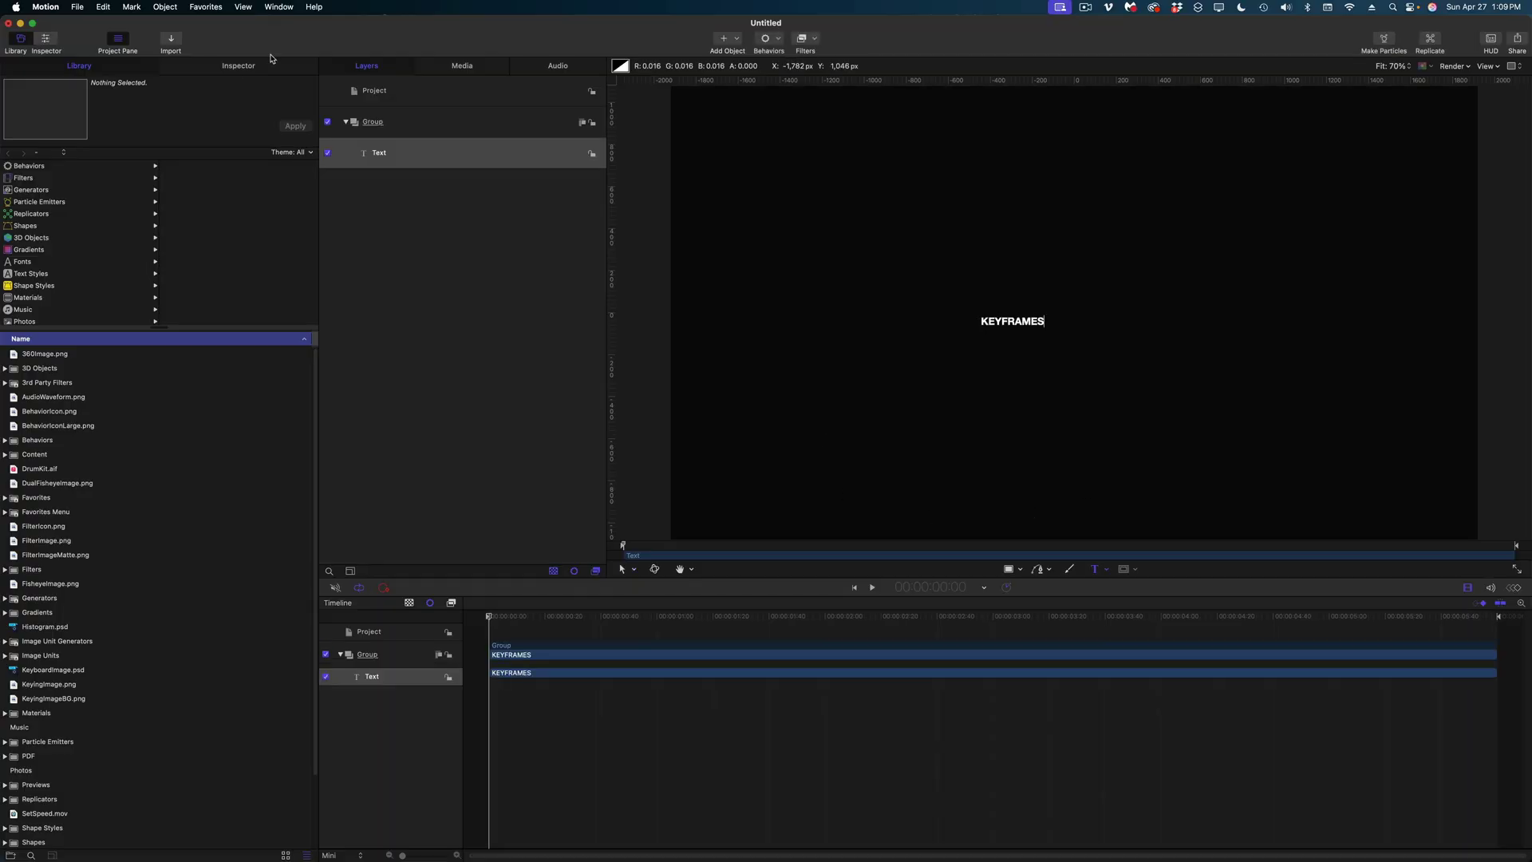
Step: Enlarge the title to size 145 and reset its position to the centre, 0,0
{"action": "left_click_drag", "start_coordinate": [247, 256], "coordinate": [271, 255]}
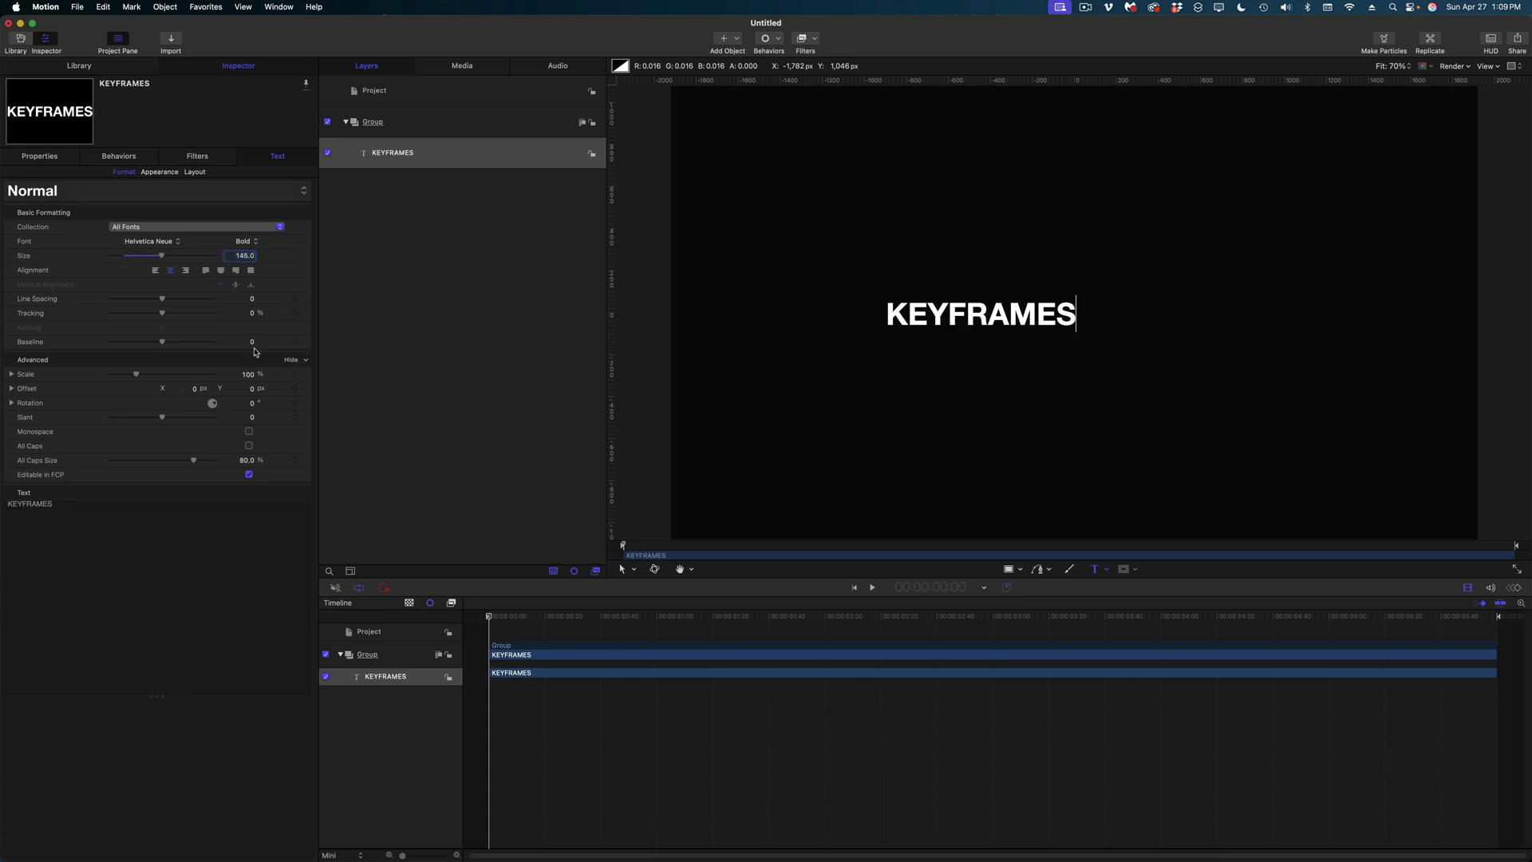
{"action": "left_click", "coordinate": [39, 156]}
{"action": "left_click", "coordinate": [295, 191]}
{"action": "left_click", "coordinate": [344, 197]}
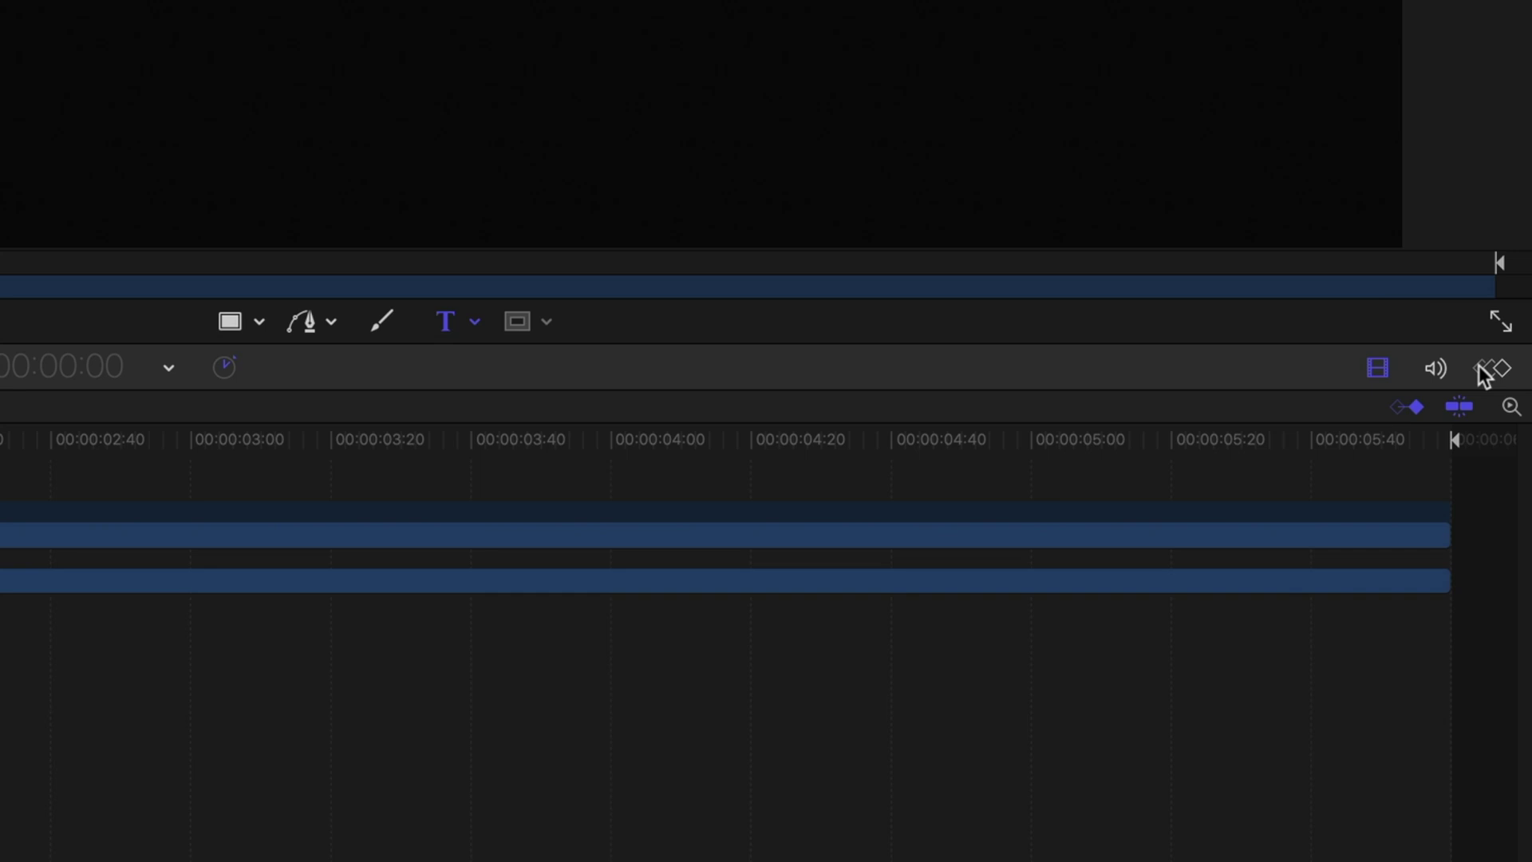
Step: Show the keyframe editor below the timeline and drag its divider up for more room
{"action": "left_click", "coordinate": [1493, 372]}
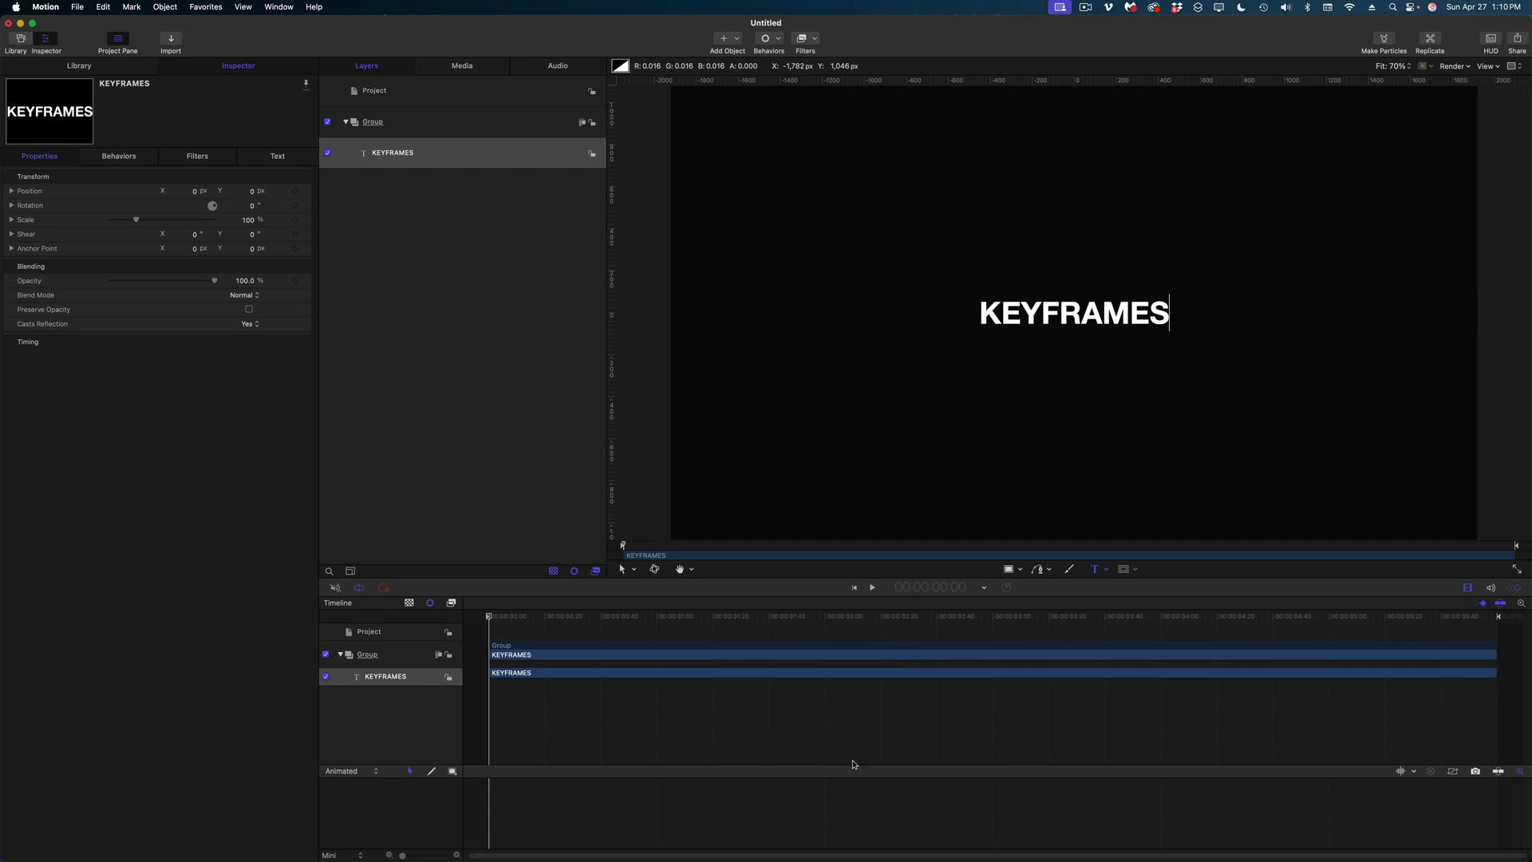
{"action": "left_click_drag", "start_coordinate": [852, 764], "coordinate": [856, 695]}
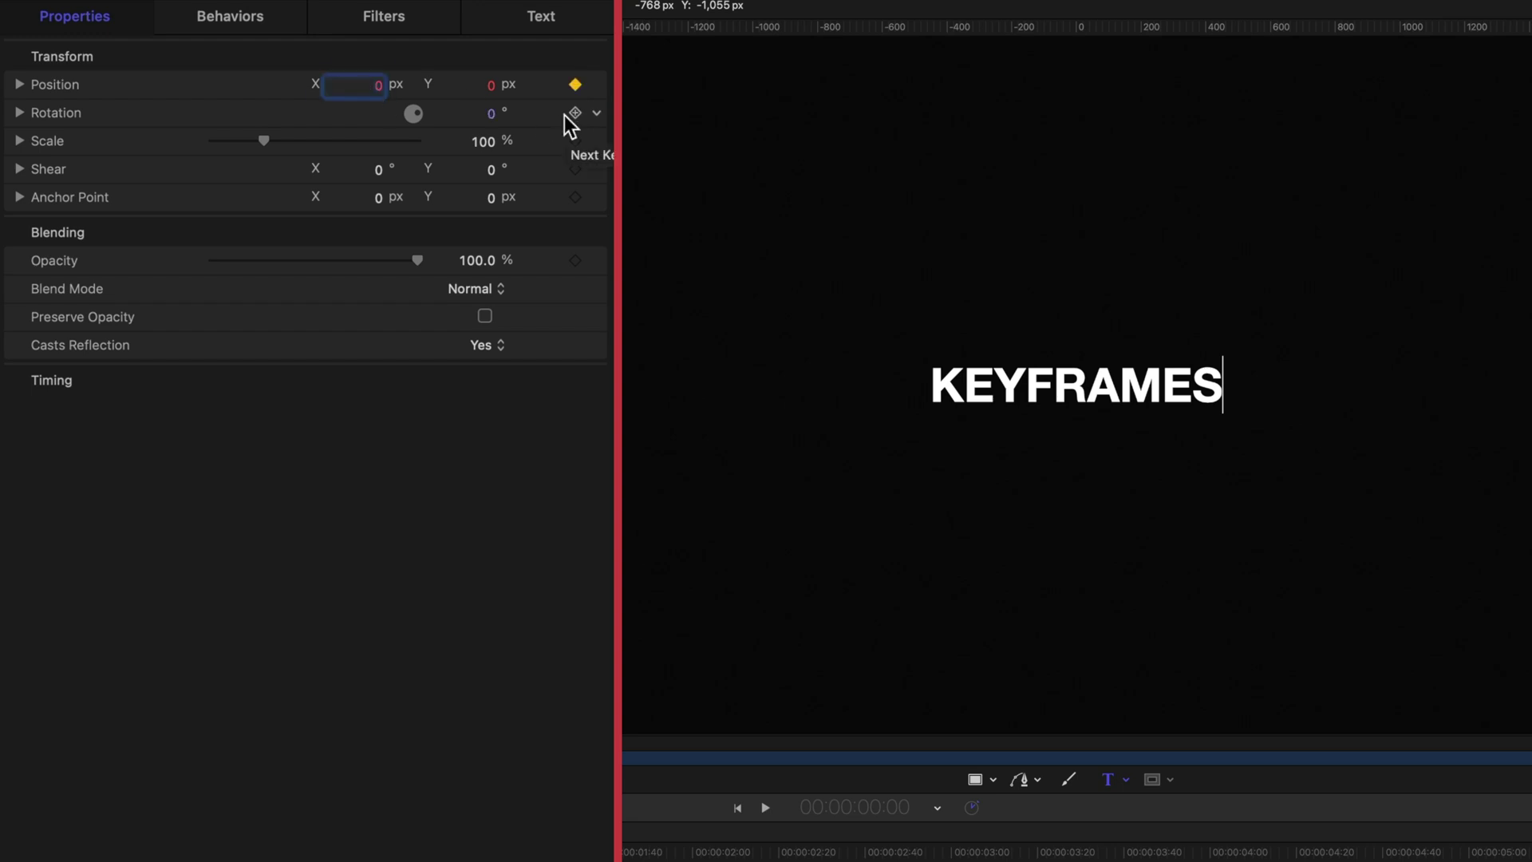
Step: Keyframe the title's X position at -915 at the start and 915 at two seconds
{"action": "type", "text": "-"}
{"action": "key", "text": "Return"}
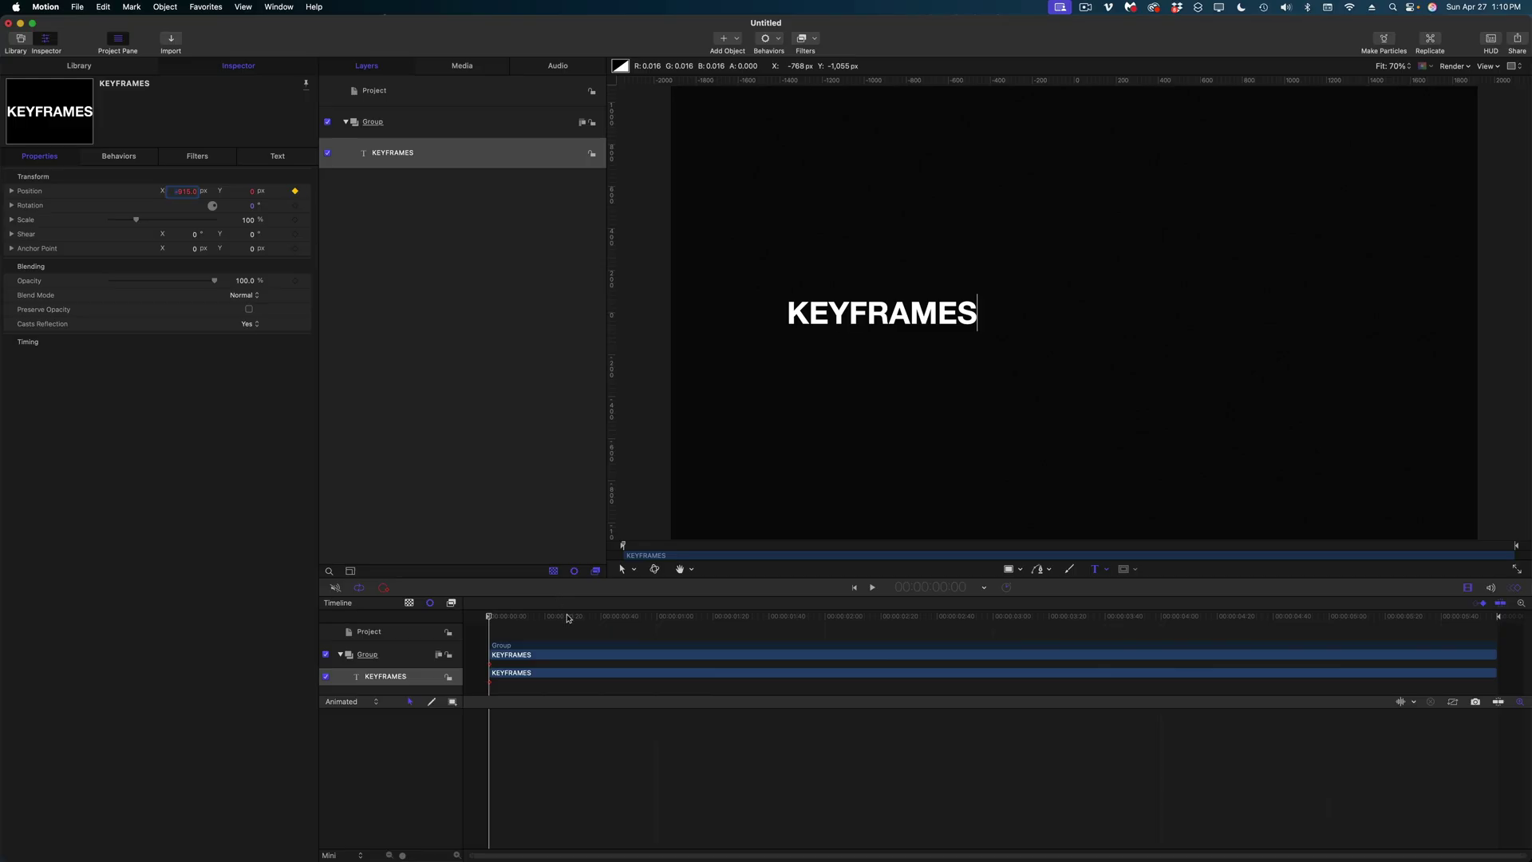
{"action": "left_click_drag", "start_coordinate": [487, 617], "coordinate": [829, 637]}
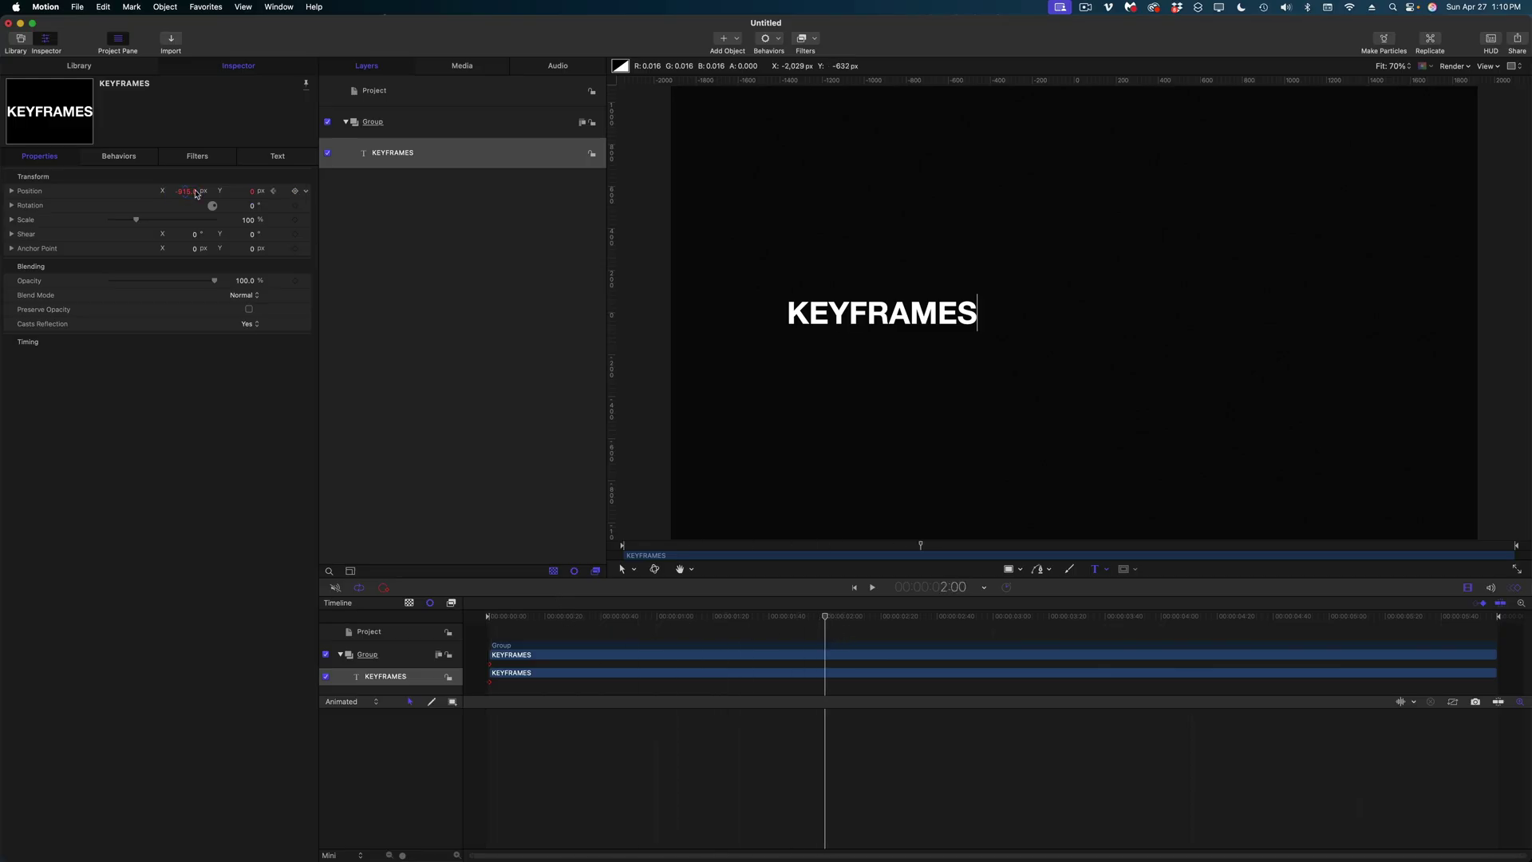
{"action": "left_click", "coordinate": [196, 191]}
{"action": "type", "text": "915"}
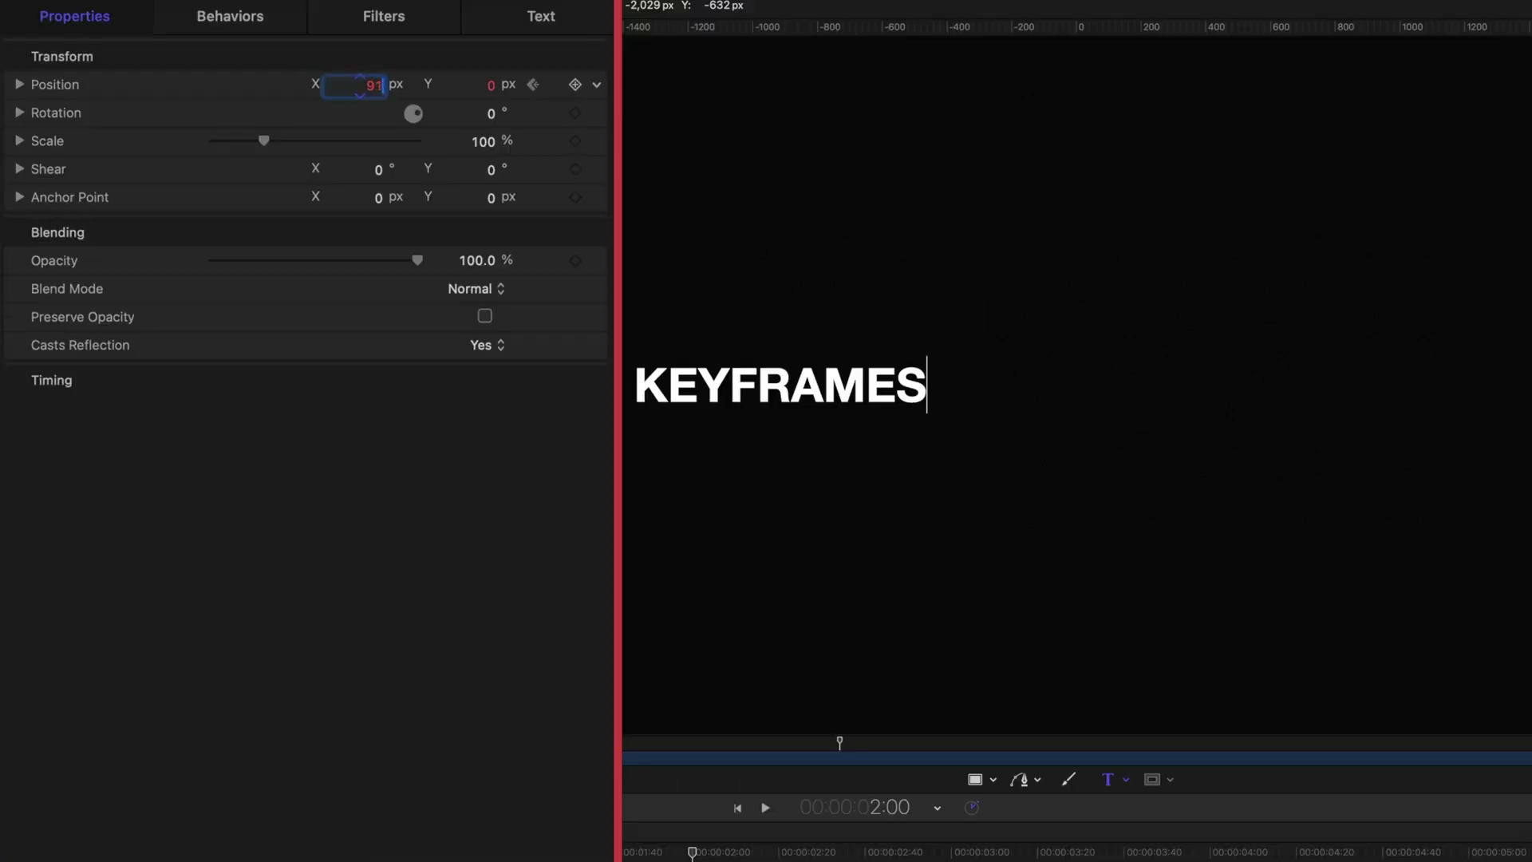
{"action": "key", "text": "Return"}
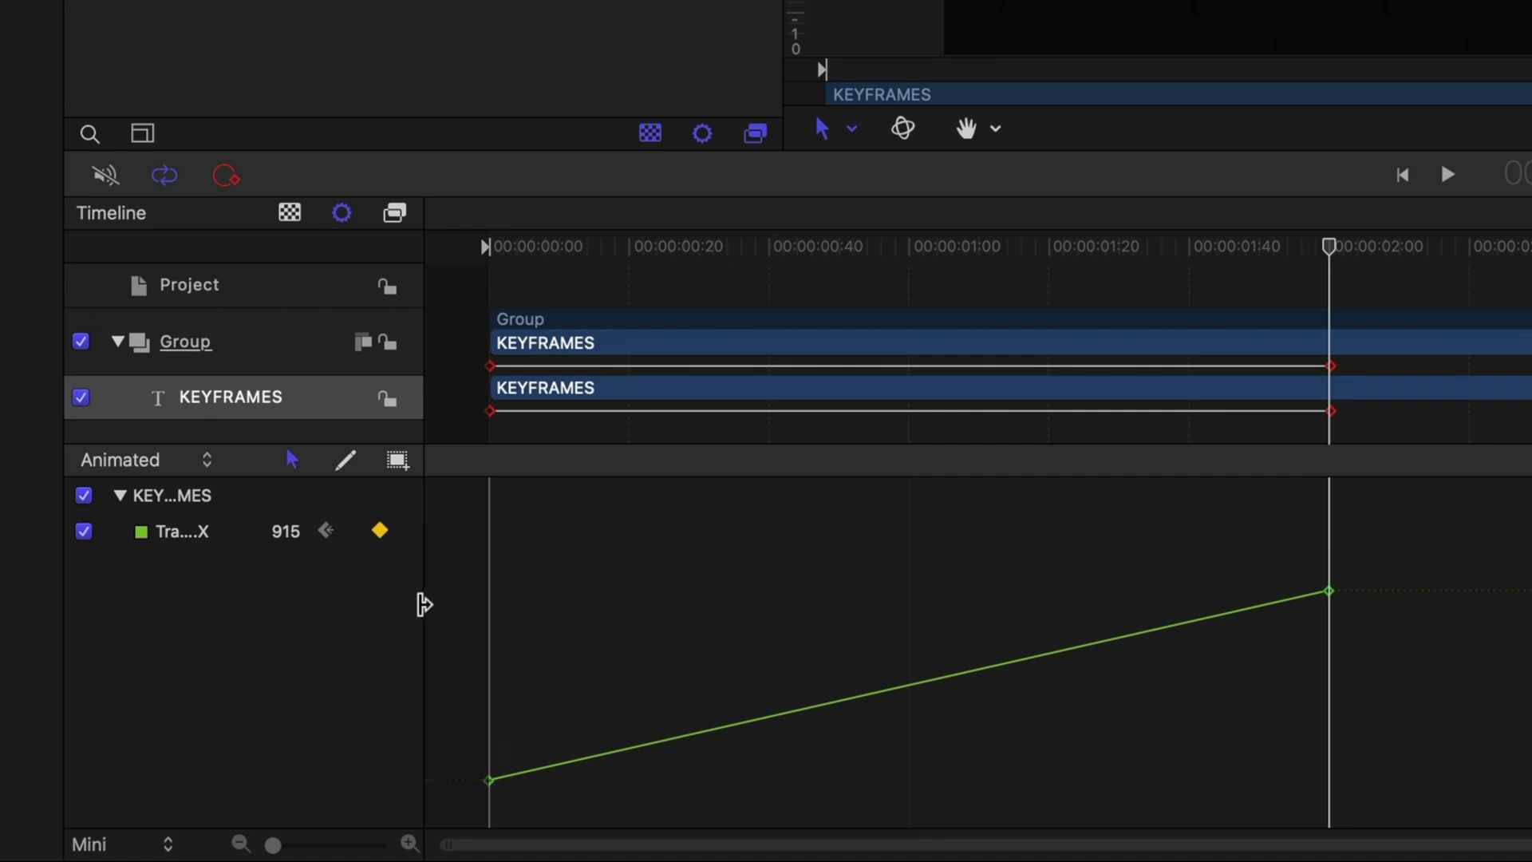
Step: Widen the keyframe editor's curve list and display all parameter curves
{"action": "left_click_drag", "start_coordinate": [428, 602], "coordinate": [585, 602]}
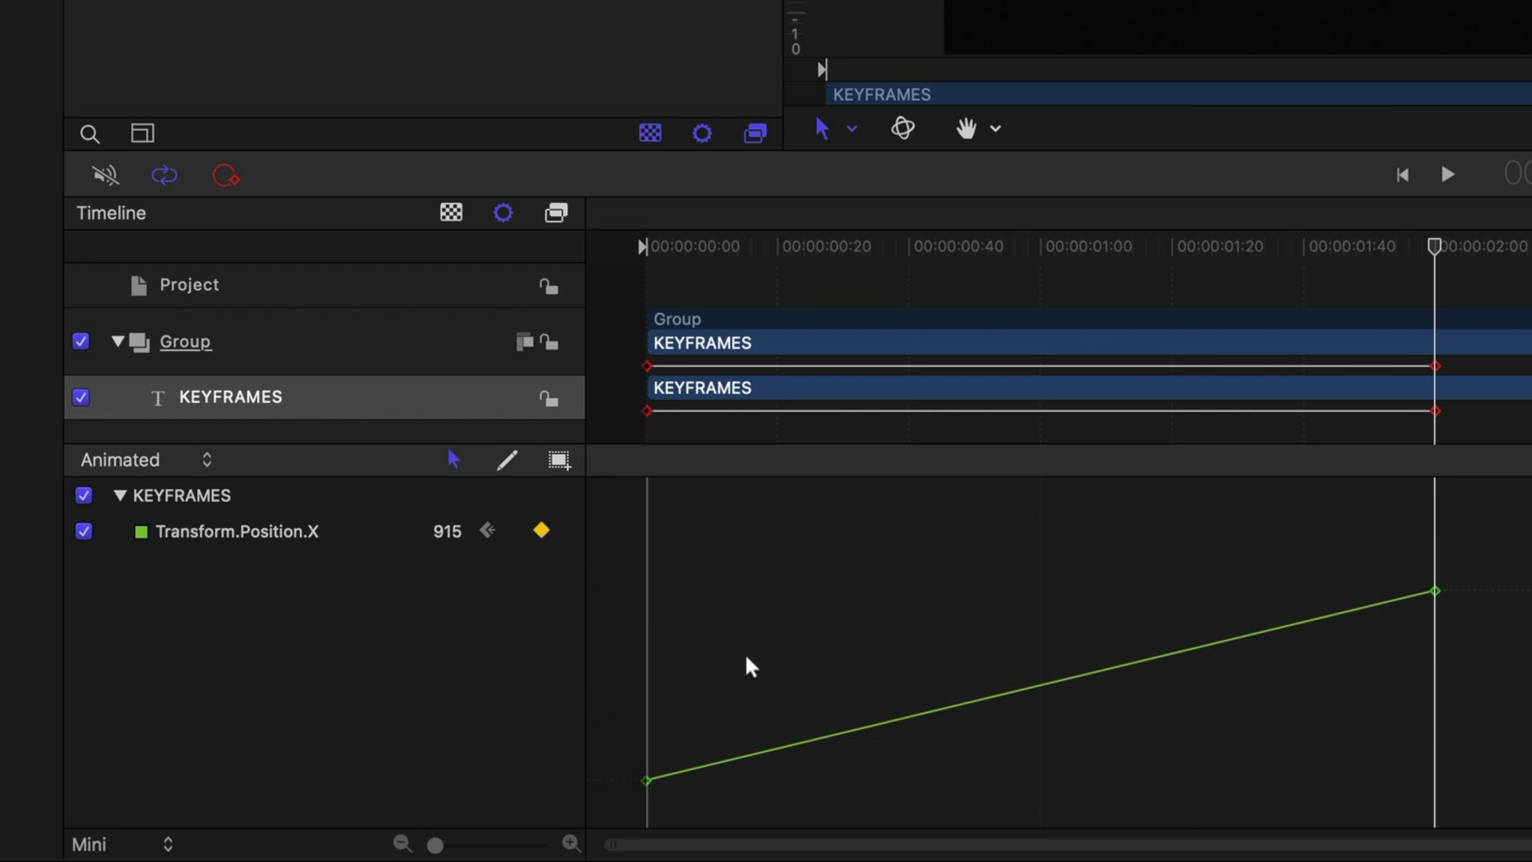
{"action": "left_click", "coordinate": [150, 469]}
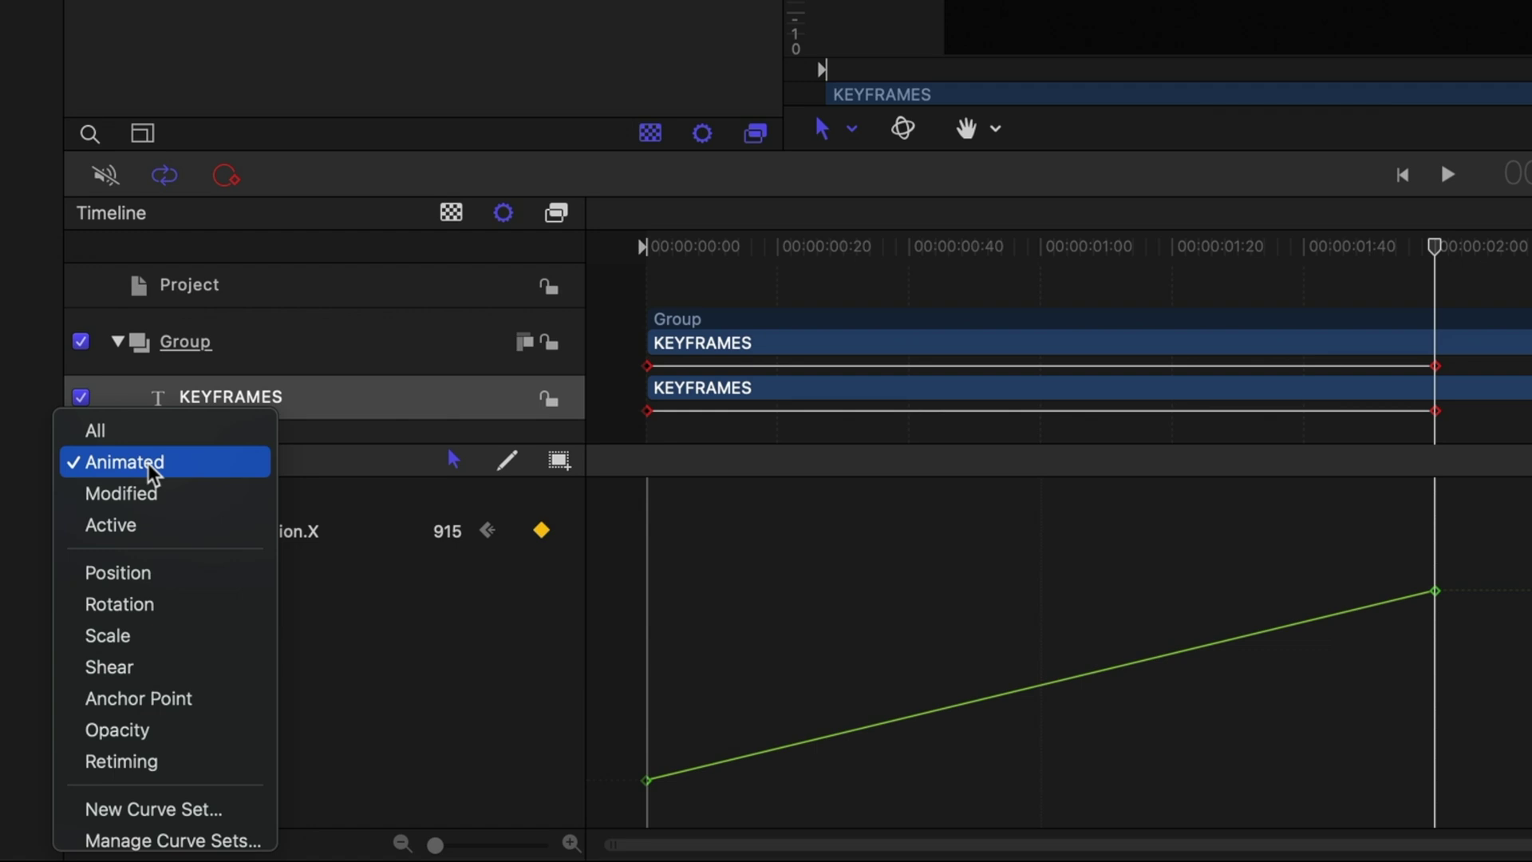
{"action": "left_click", "coordinate": [148, 439]}
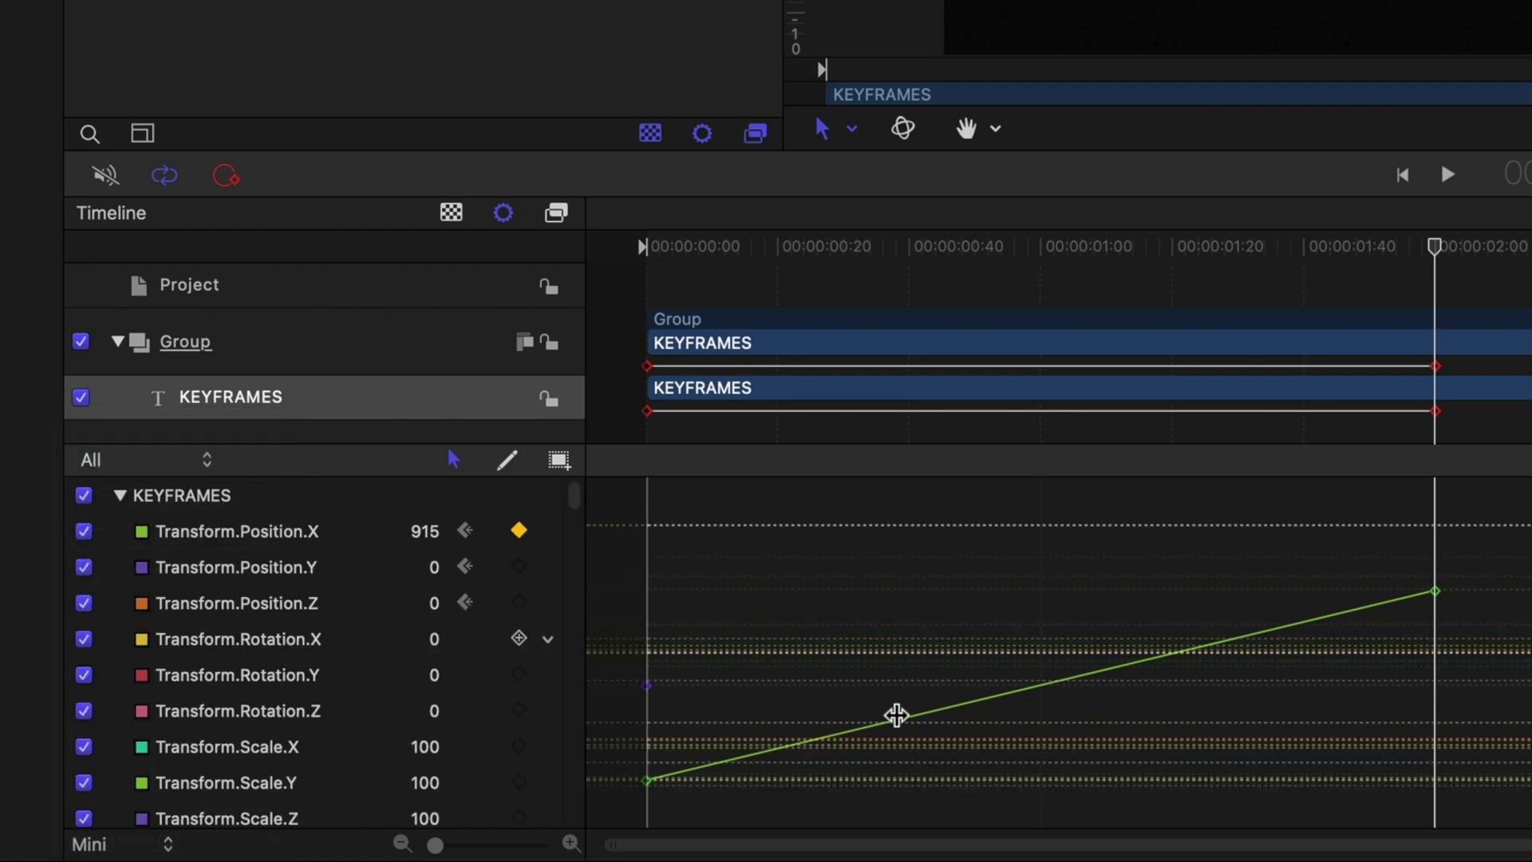
{"action": "scroll", "coordinate": [367, 677], "scroll_direction": "down", "scroll_amount": 10}
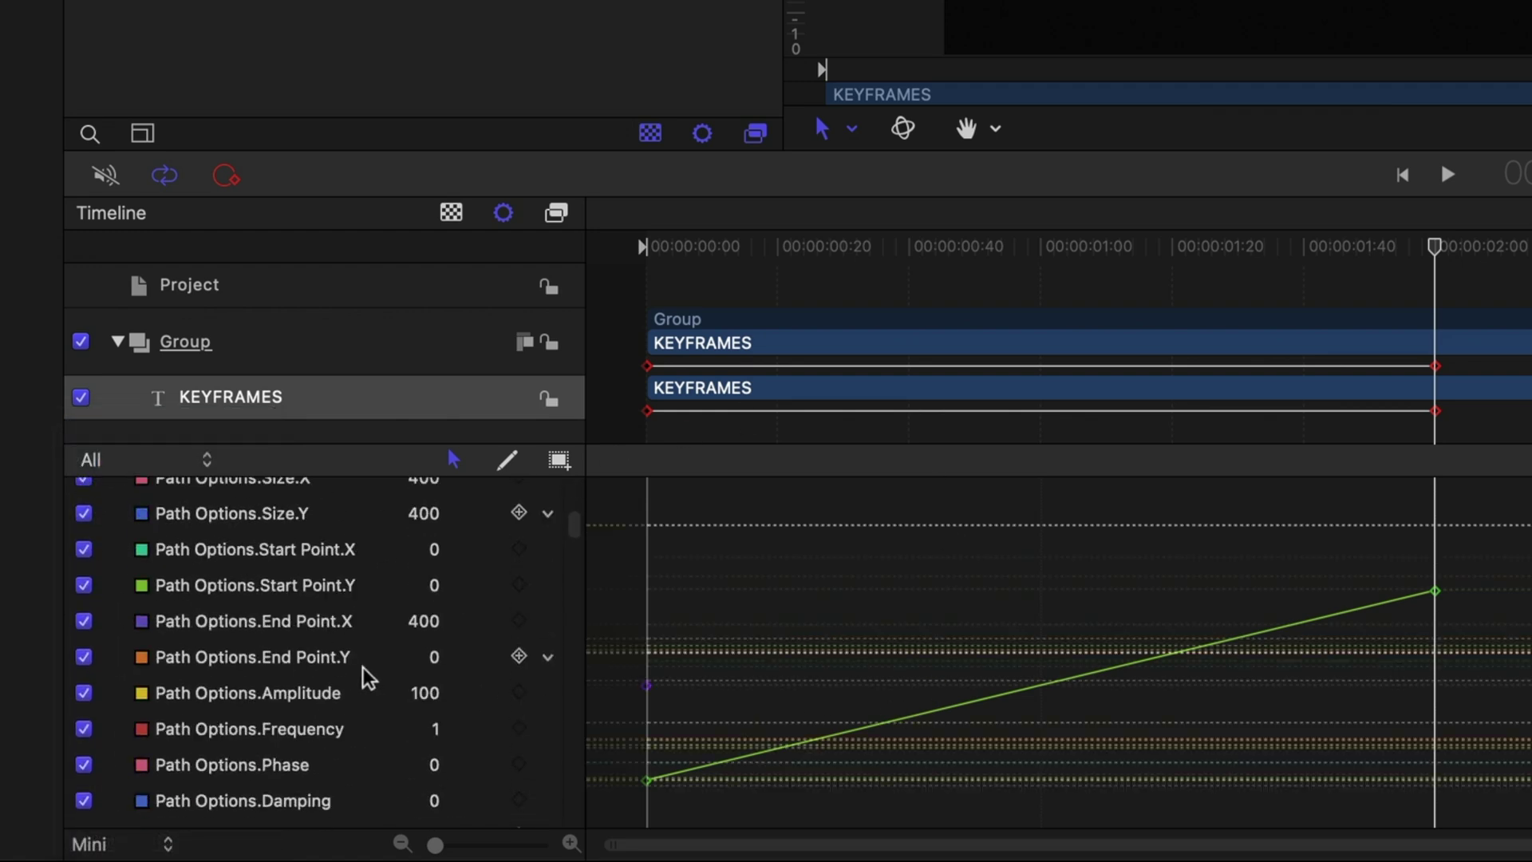
{"action": "scroll", "coordinate": [365, 662], "scroll_direction": "up", "scroll_amount": 10}
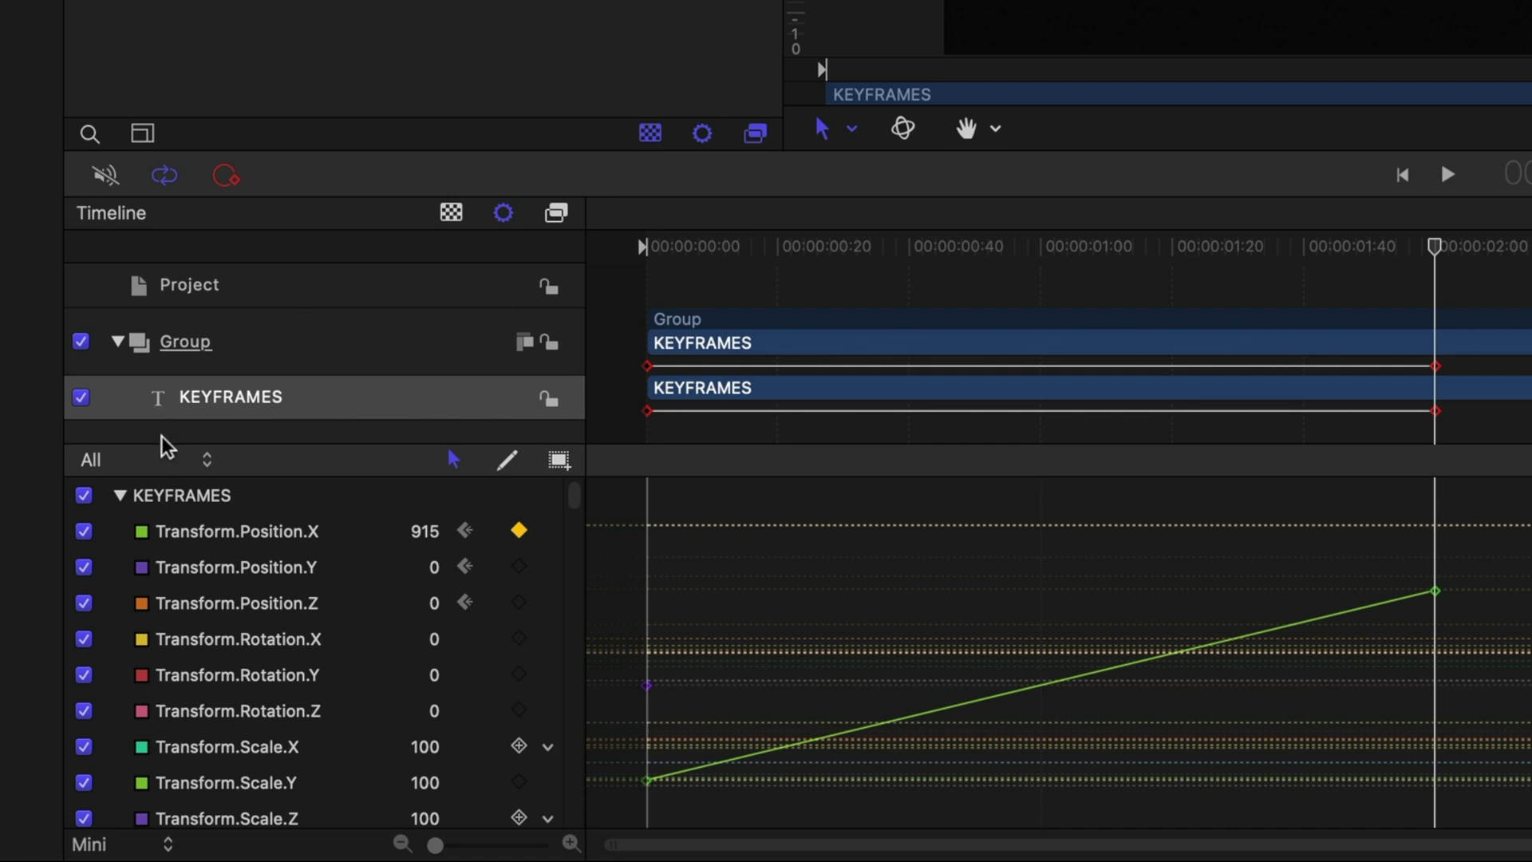
Step: Filter the curve list back to Animated only and step the playhead back to about 1:38
{"action": "left_click", "coordinate": [164, 458]}
{"action": "left_click", "coordinate": [162, 496]}
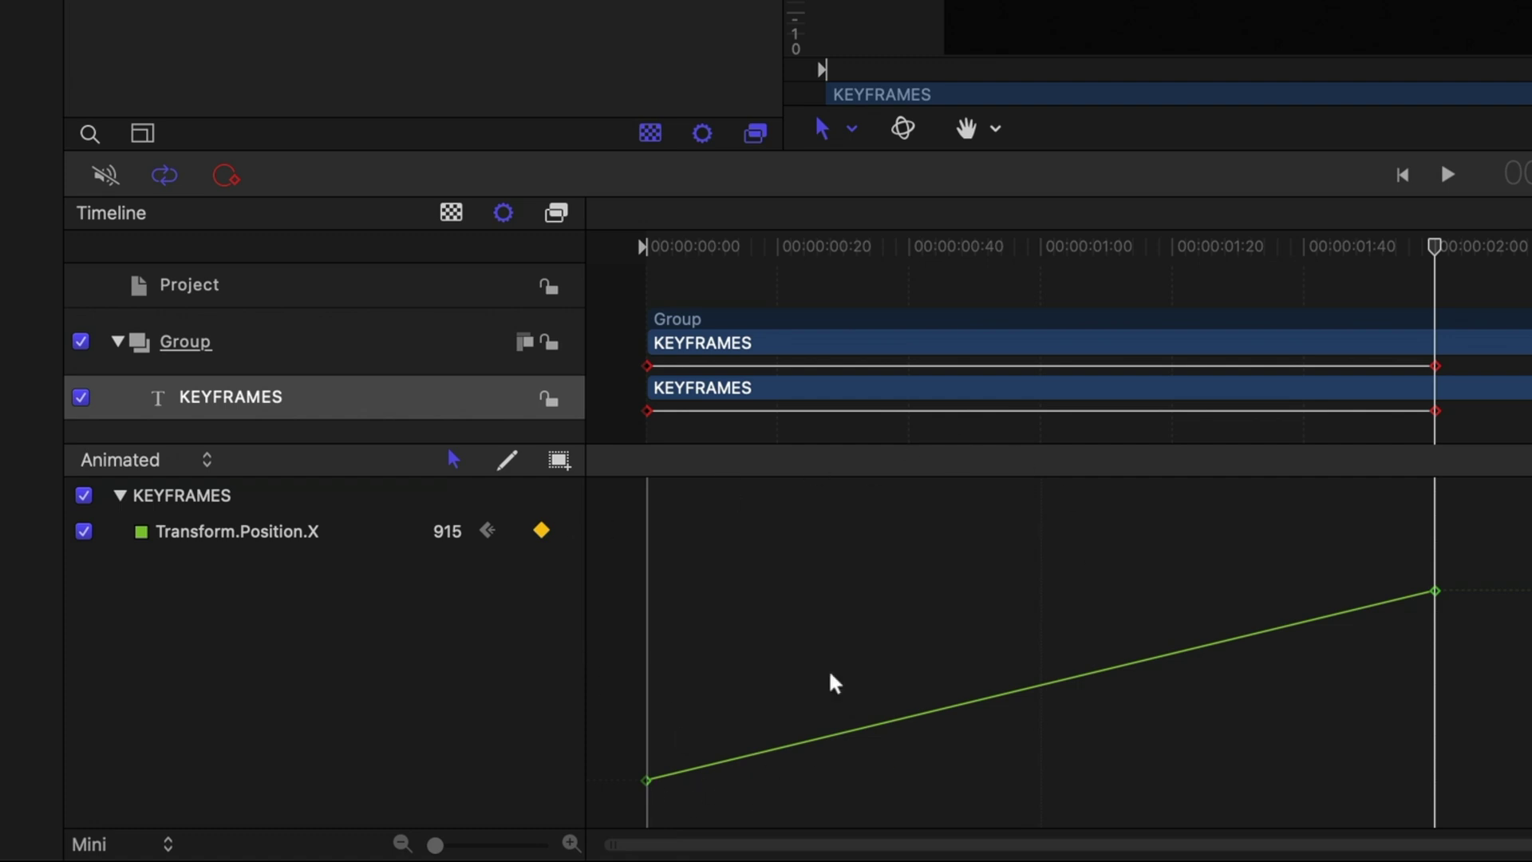
{"action": "key", "text": "shift+Left"}
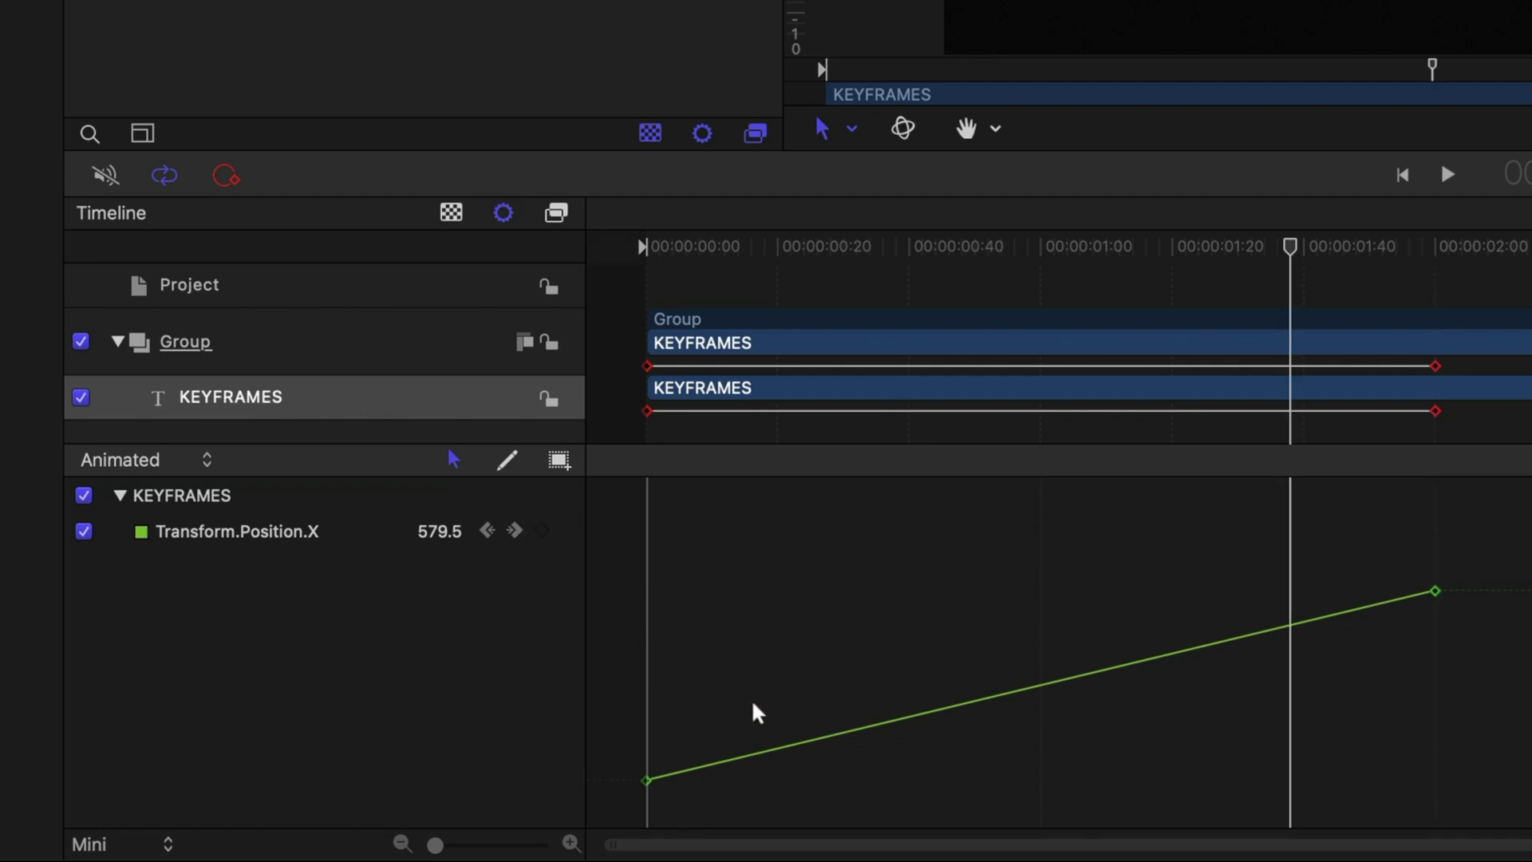
{"action": "left_click", "coordinate": [1302, 251]}
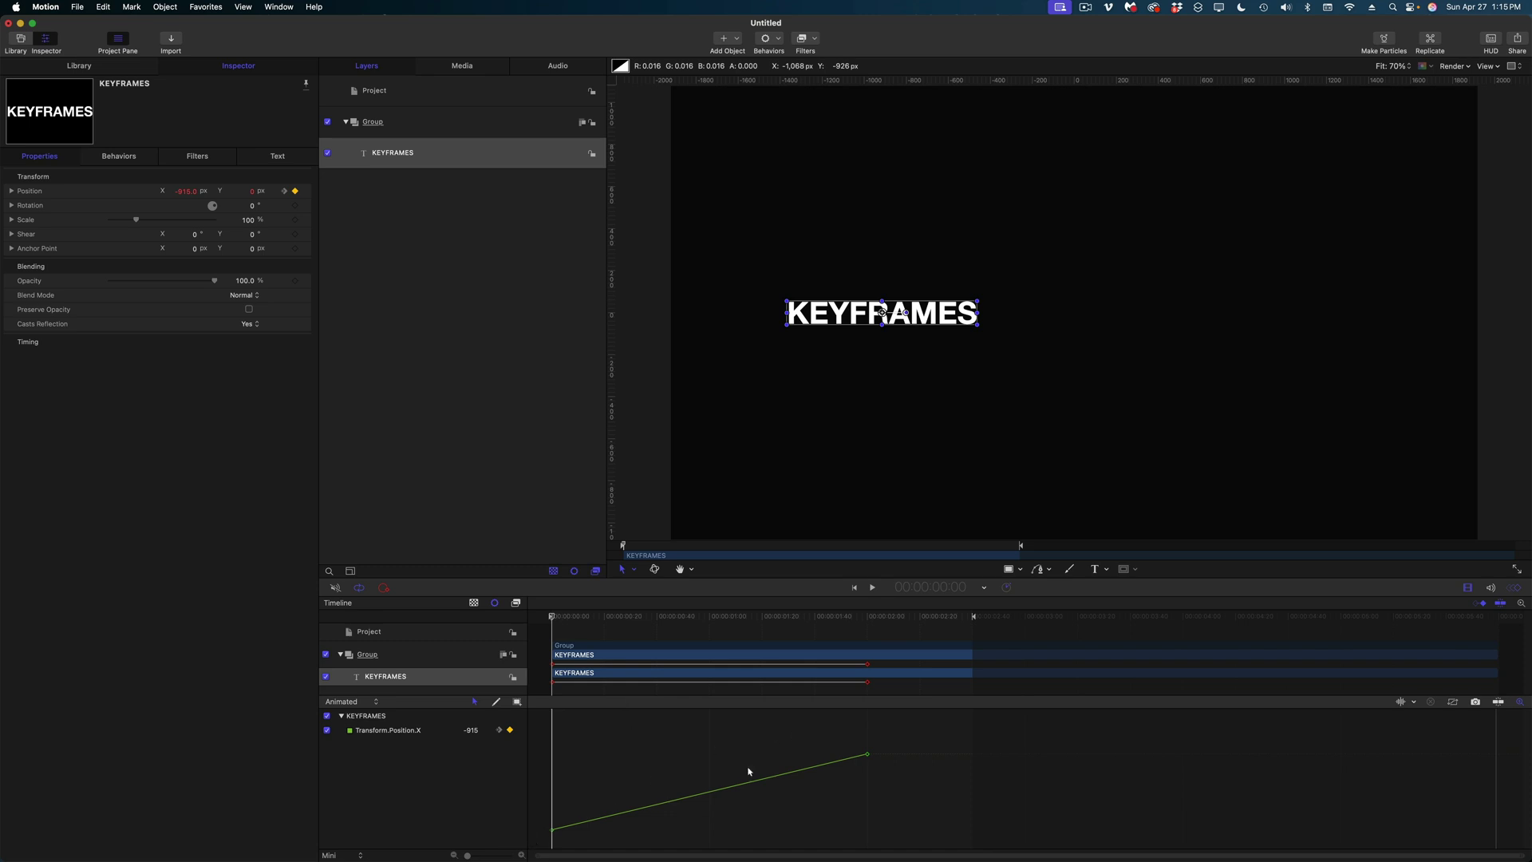
{"action": "key", "text": "space"}
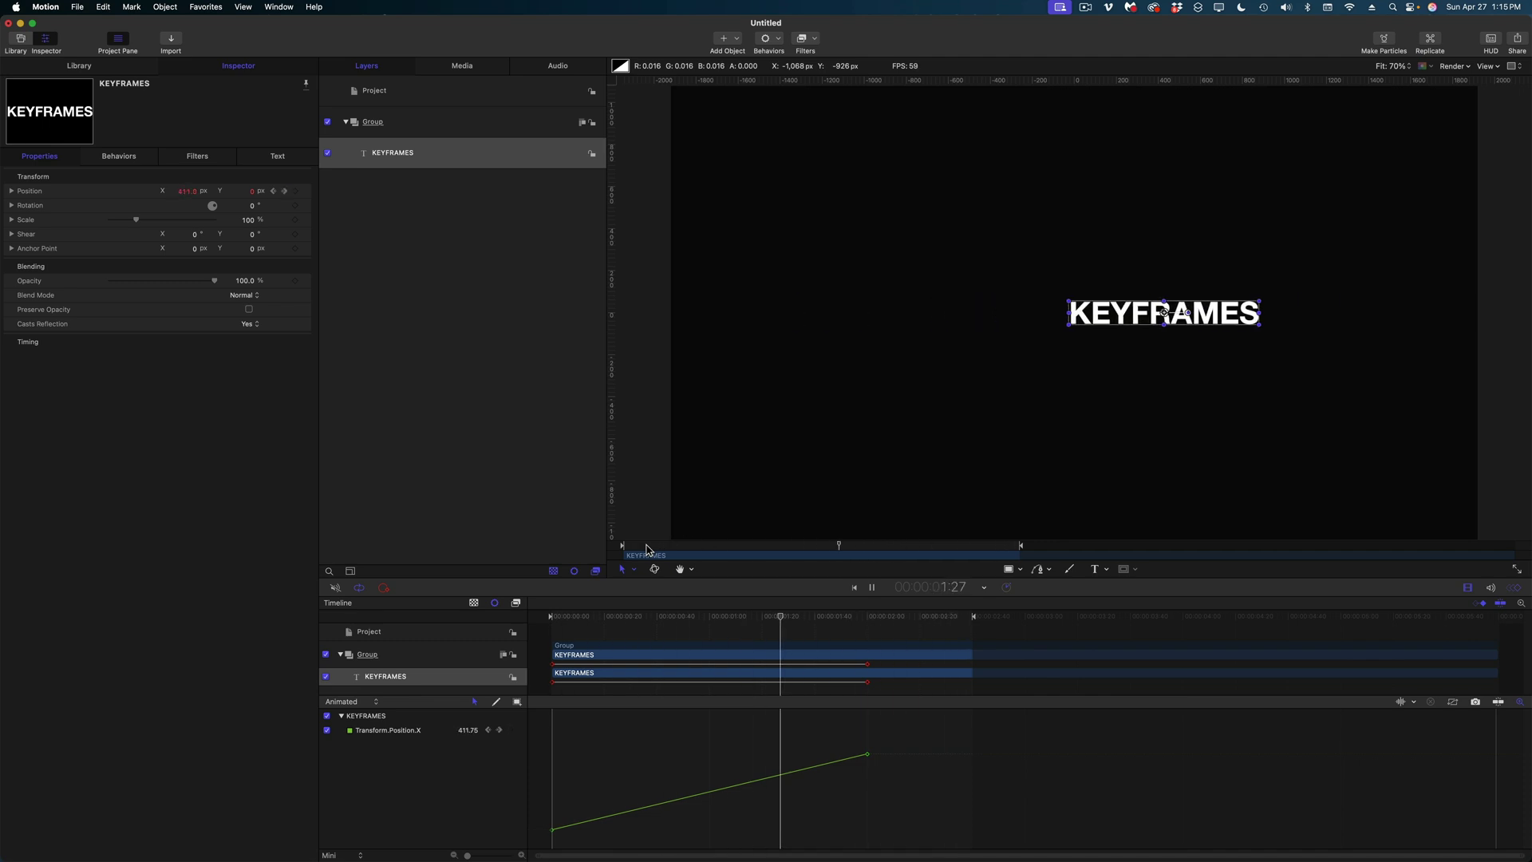
{"action": "key", "text": "space"}
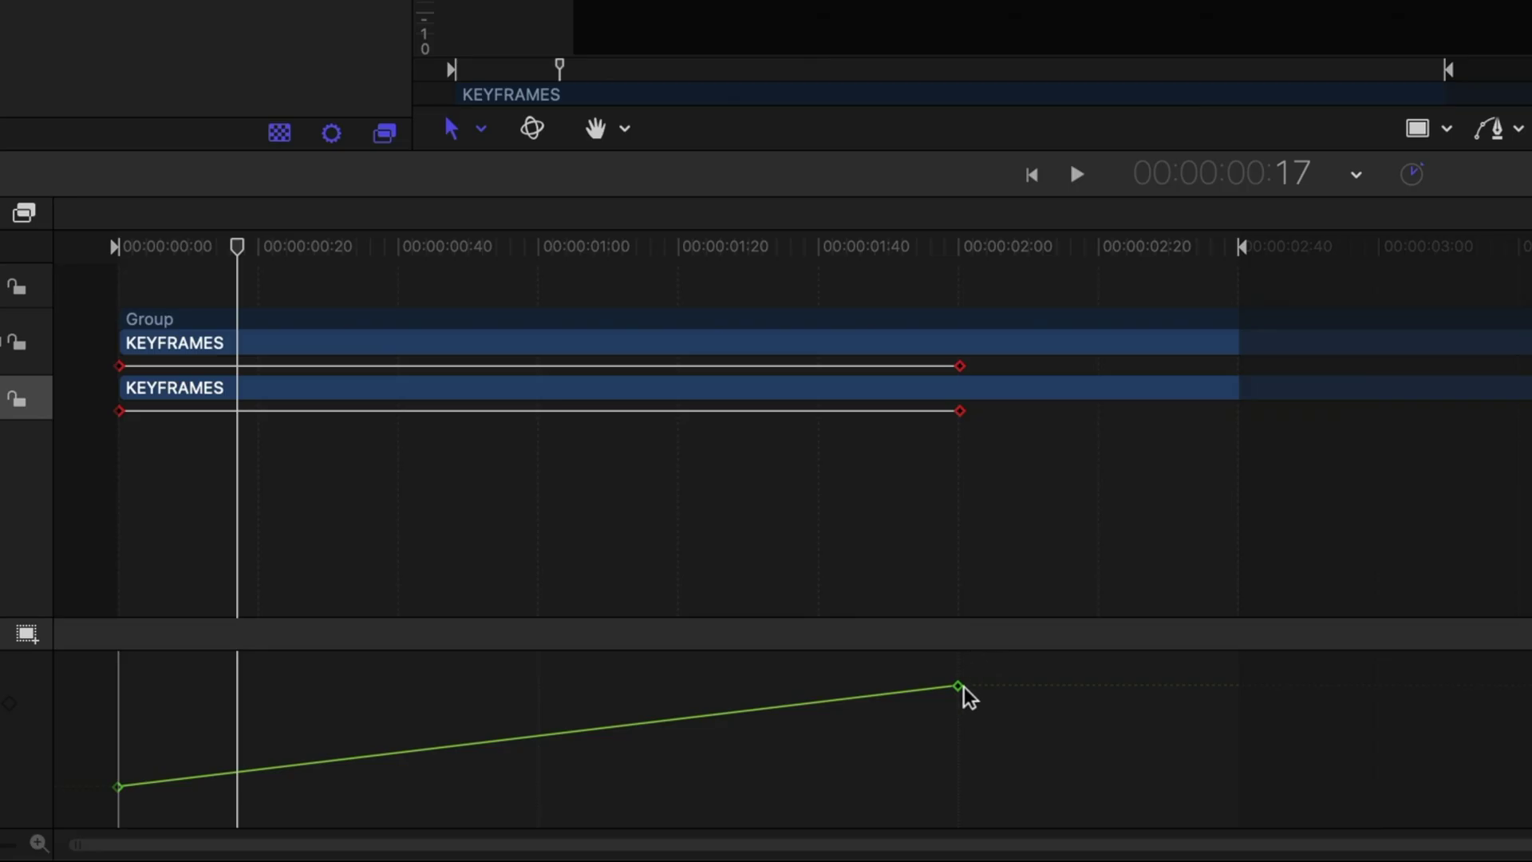
Step: Set the last X-position keyframe's interpolation to Continuous for a smooth S-curve
{"action": "right_click", "coordinate": [958, 688]}
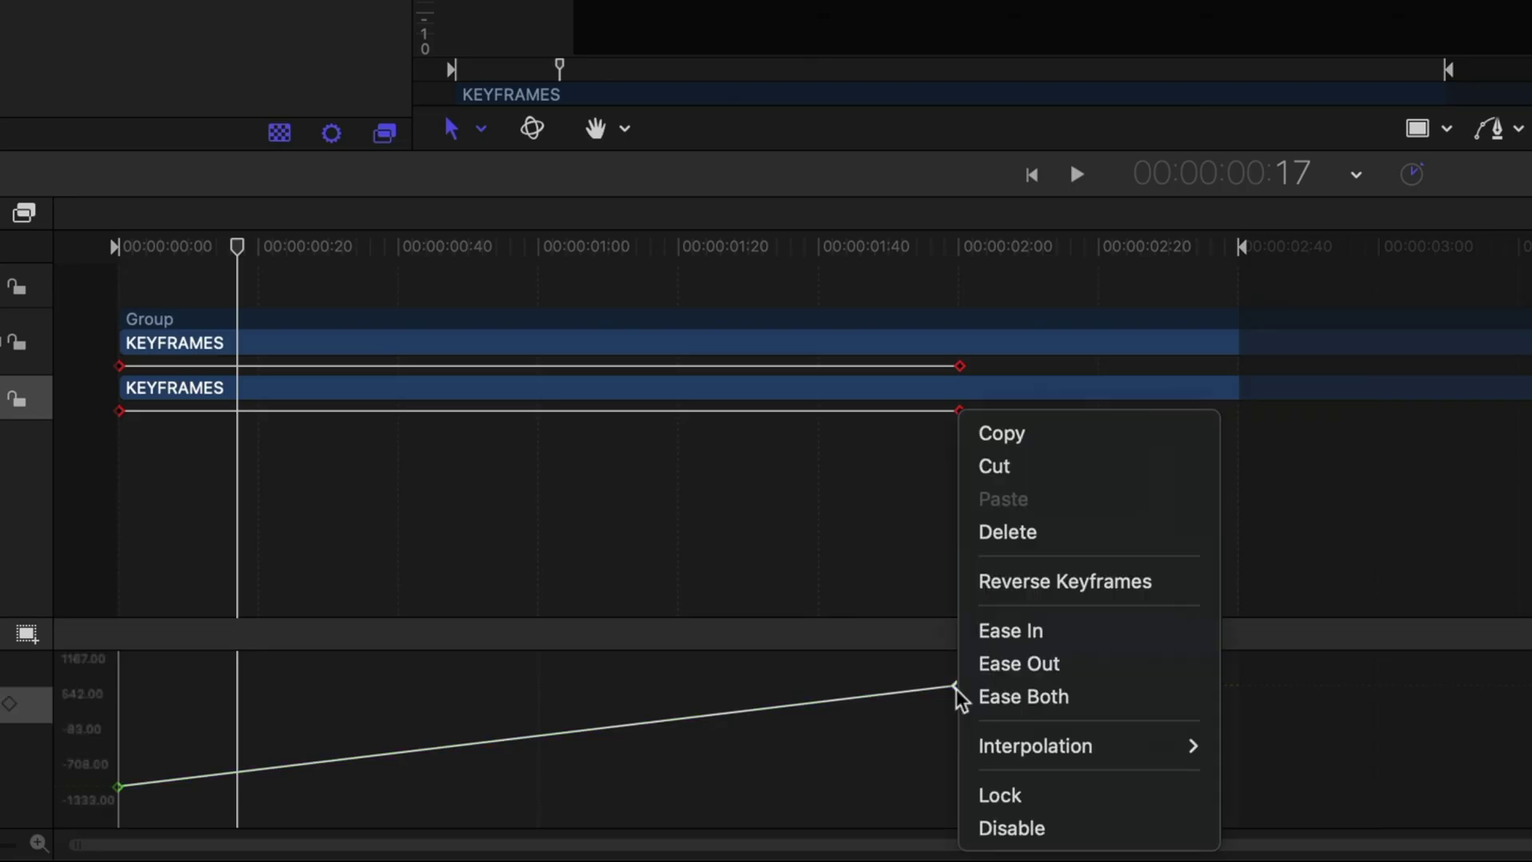
{"action": "mouse_move", "coordinate": [1014, 740]}
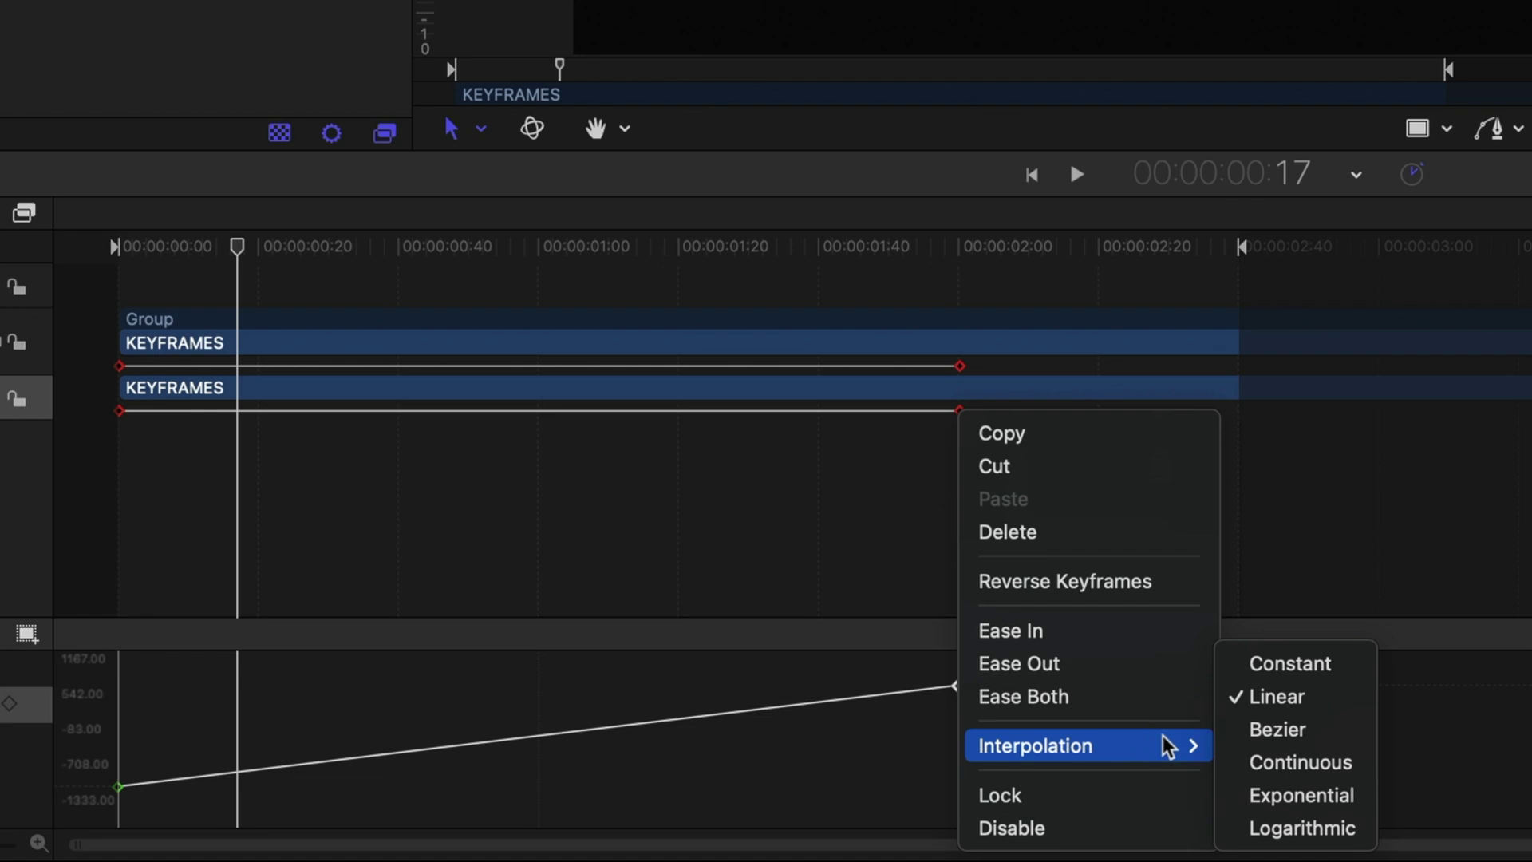
{"action": "left_click", "coordinate": [1259, 763]}
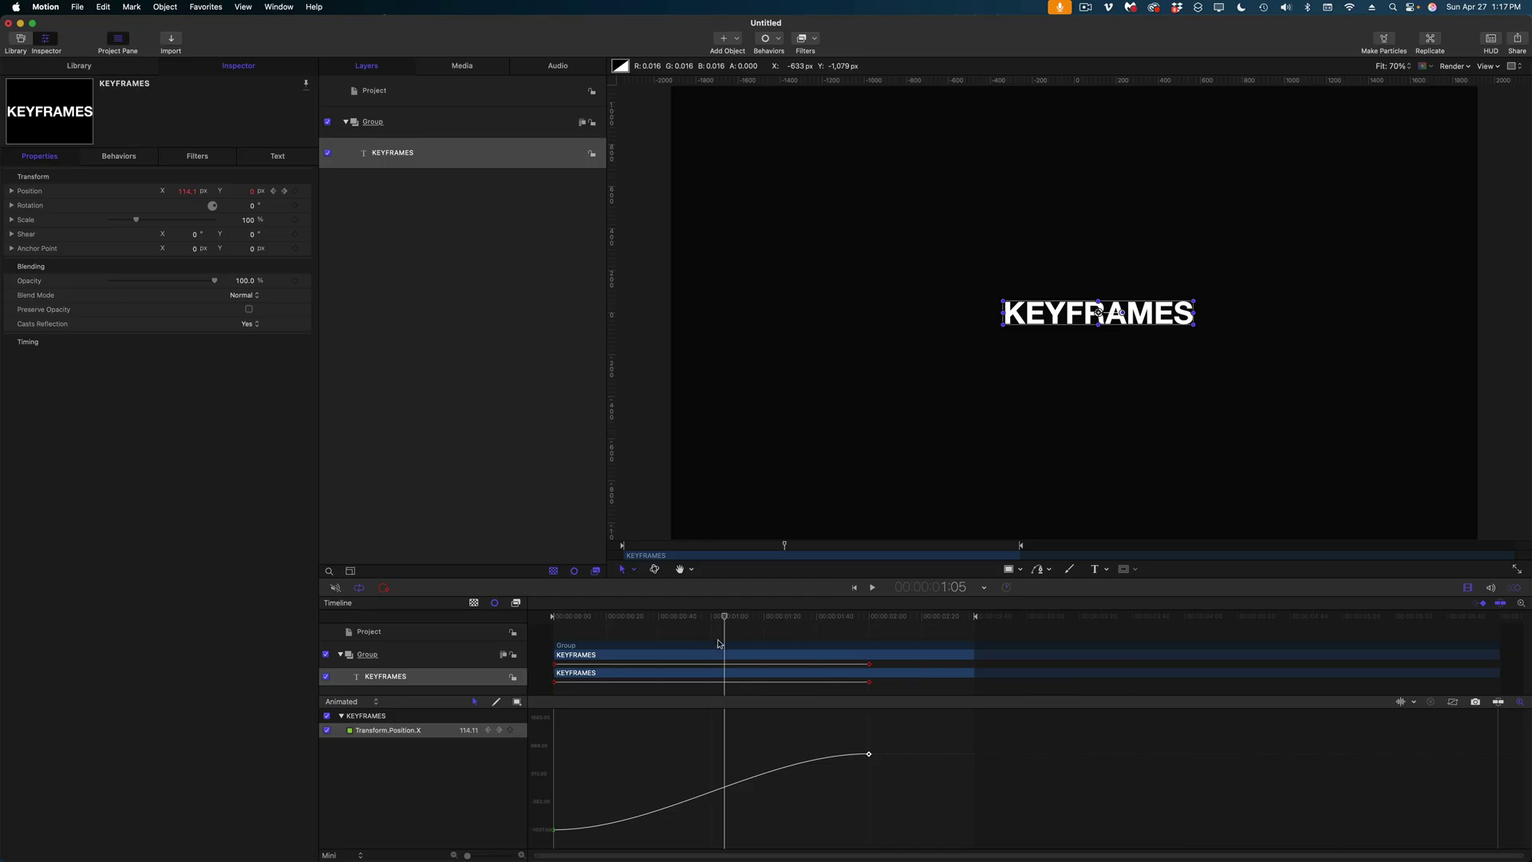
{"action": "key", "text": "space"}
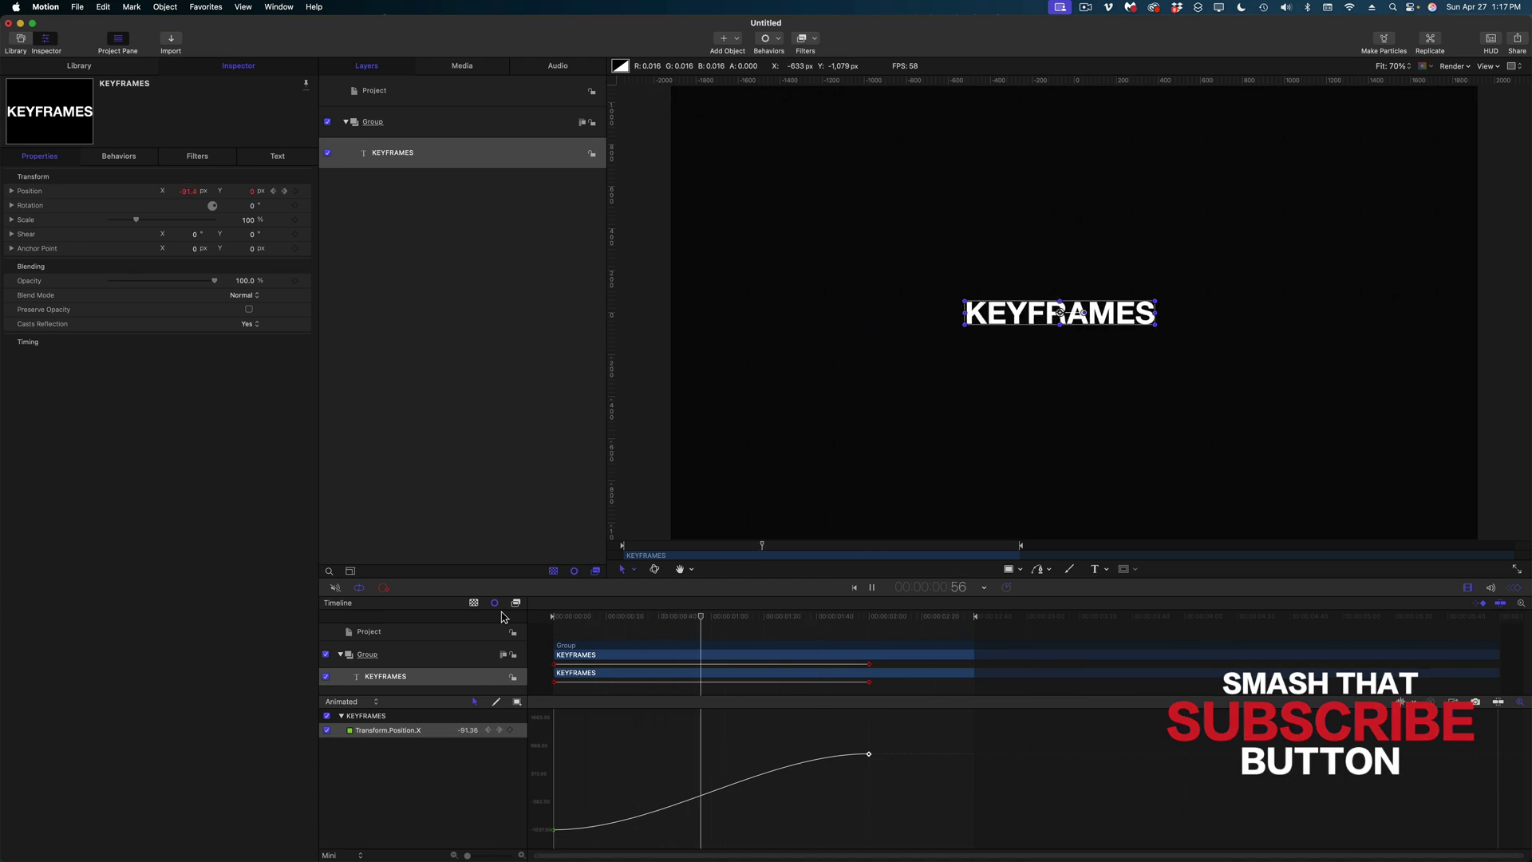
{"action": "key", "text": "space"}
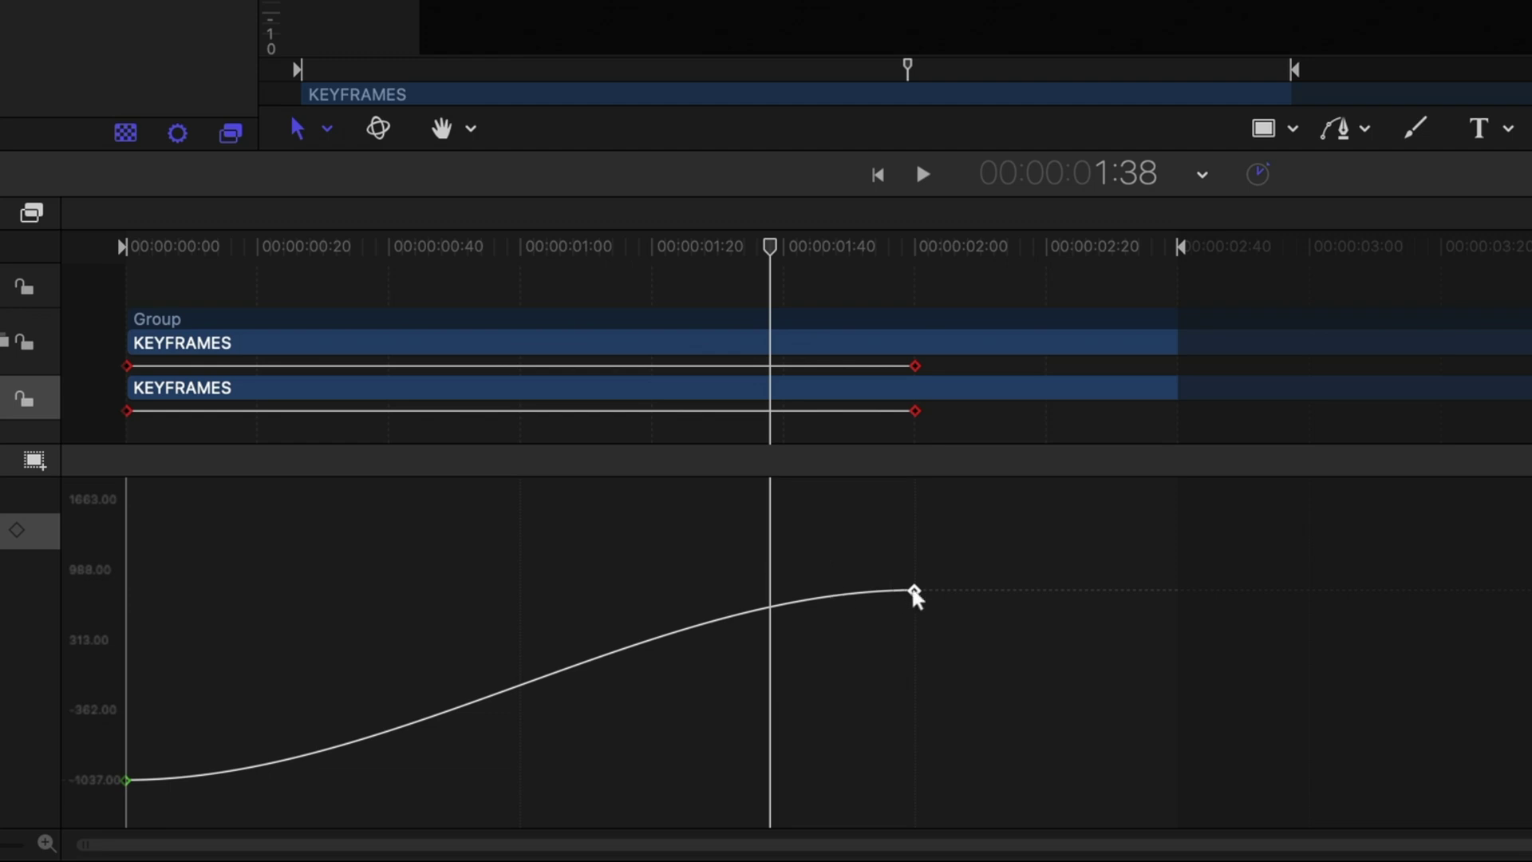
Step: Change the end keyframe's interpolation to Bezier
{"action": "right_click", "coordinate": [915, 592]}
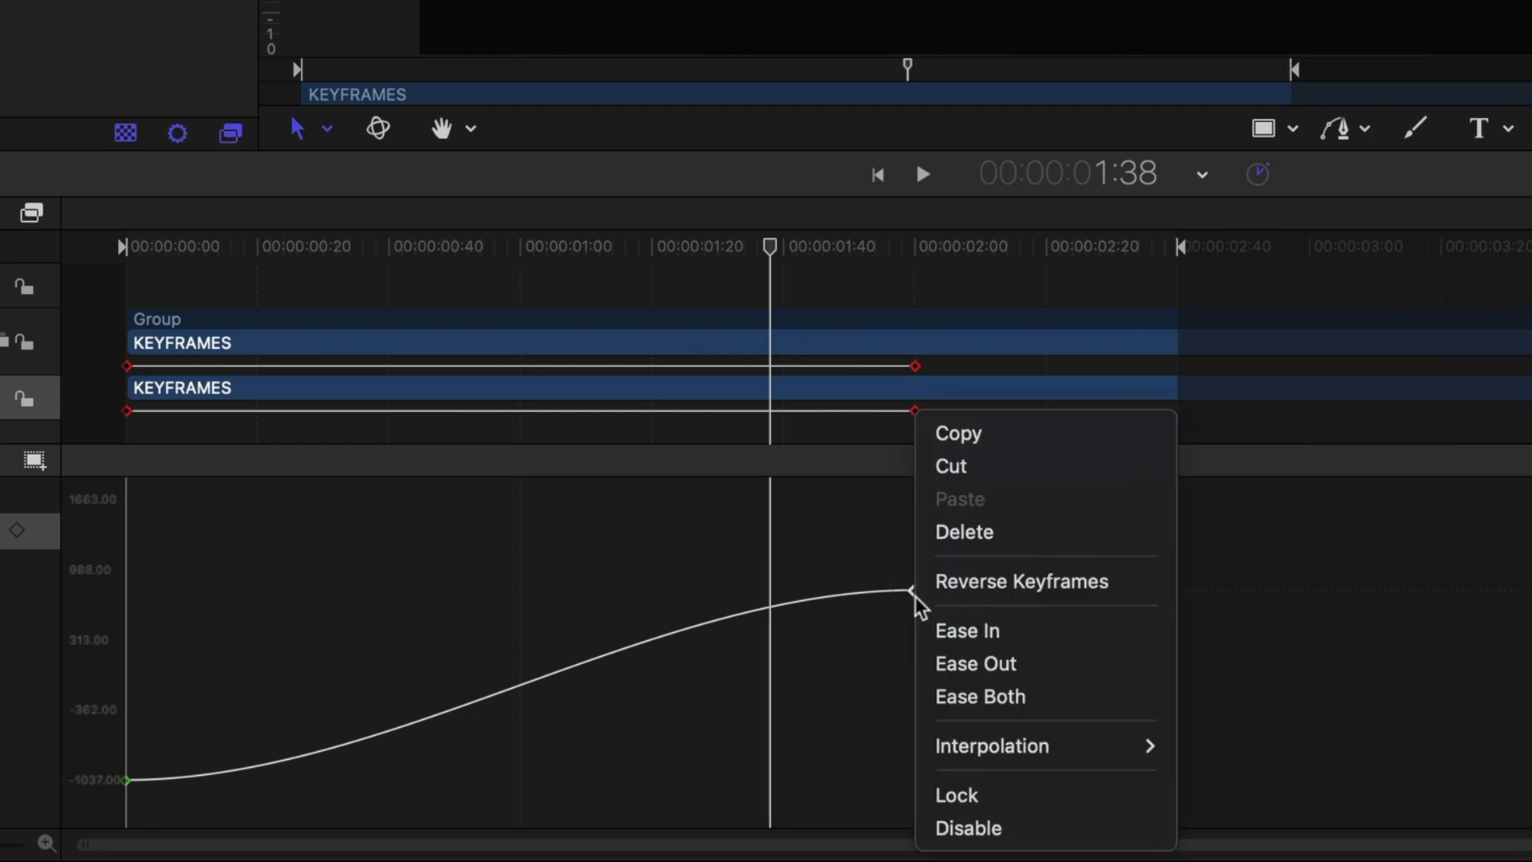
{"action": "mouse_move", "coordinate": [962, 745]}
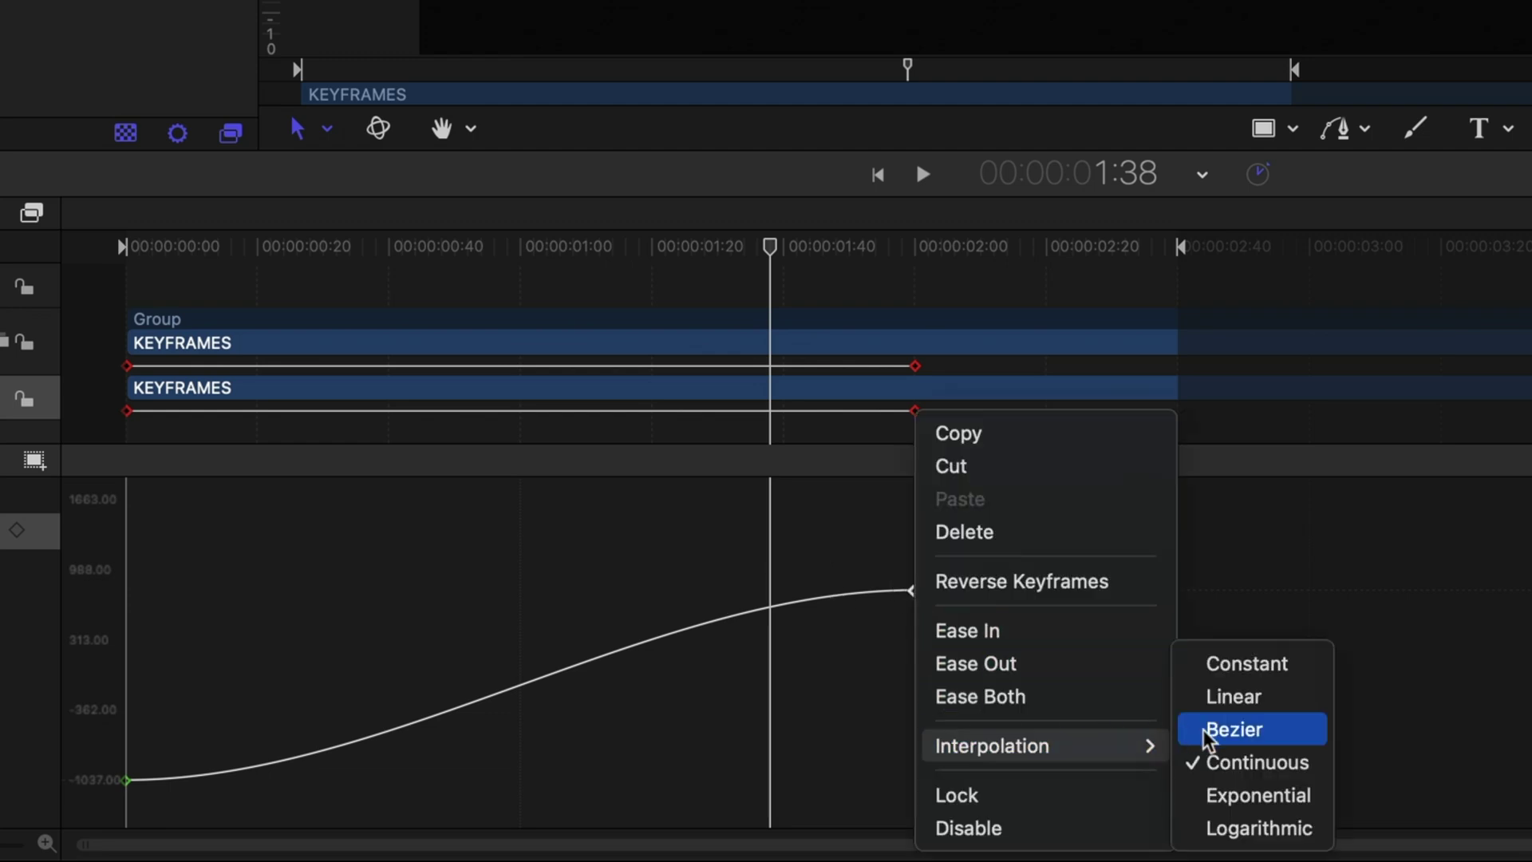
{"action": "left_click", "coordinate": [1225, 728]}
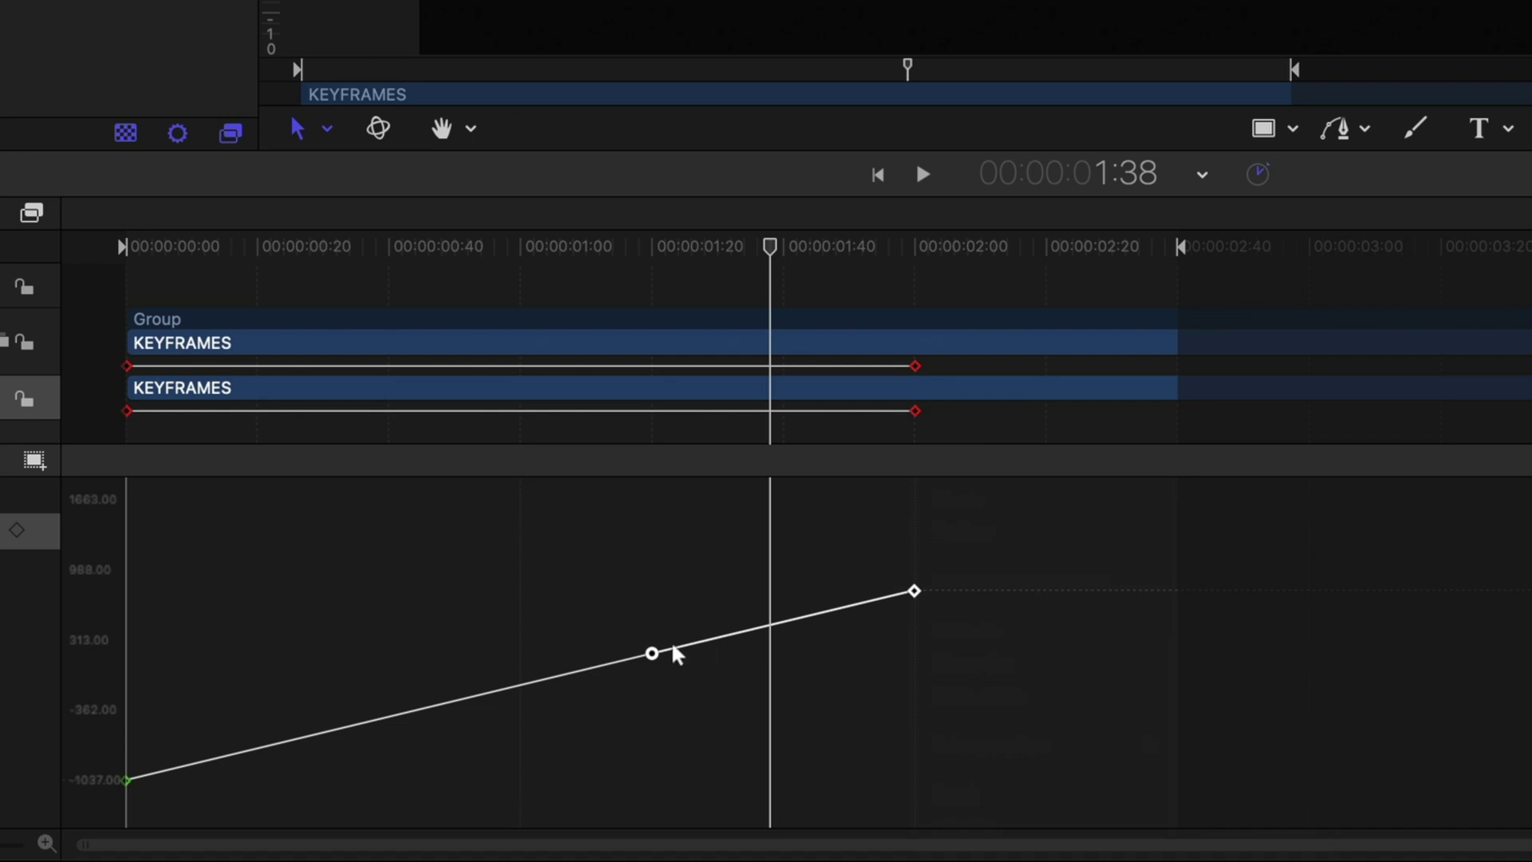
Step: Drag the Bezier tangent handles so the X curve arcs high before settling at 915
{"action": "left_click_drag", "start_coordinate": [652, 655], "coordinate": [715, 492]}
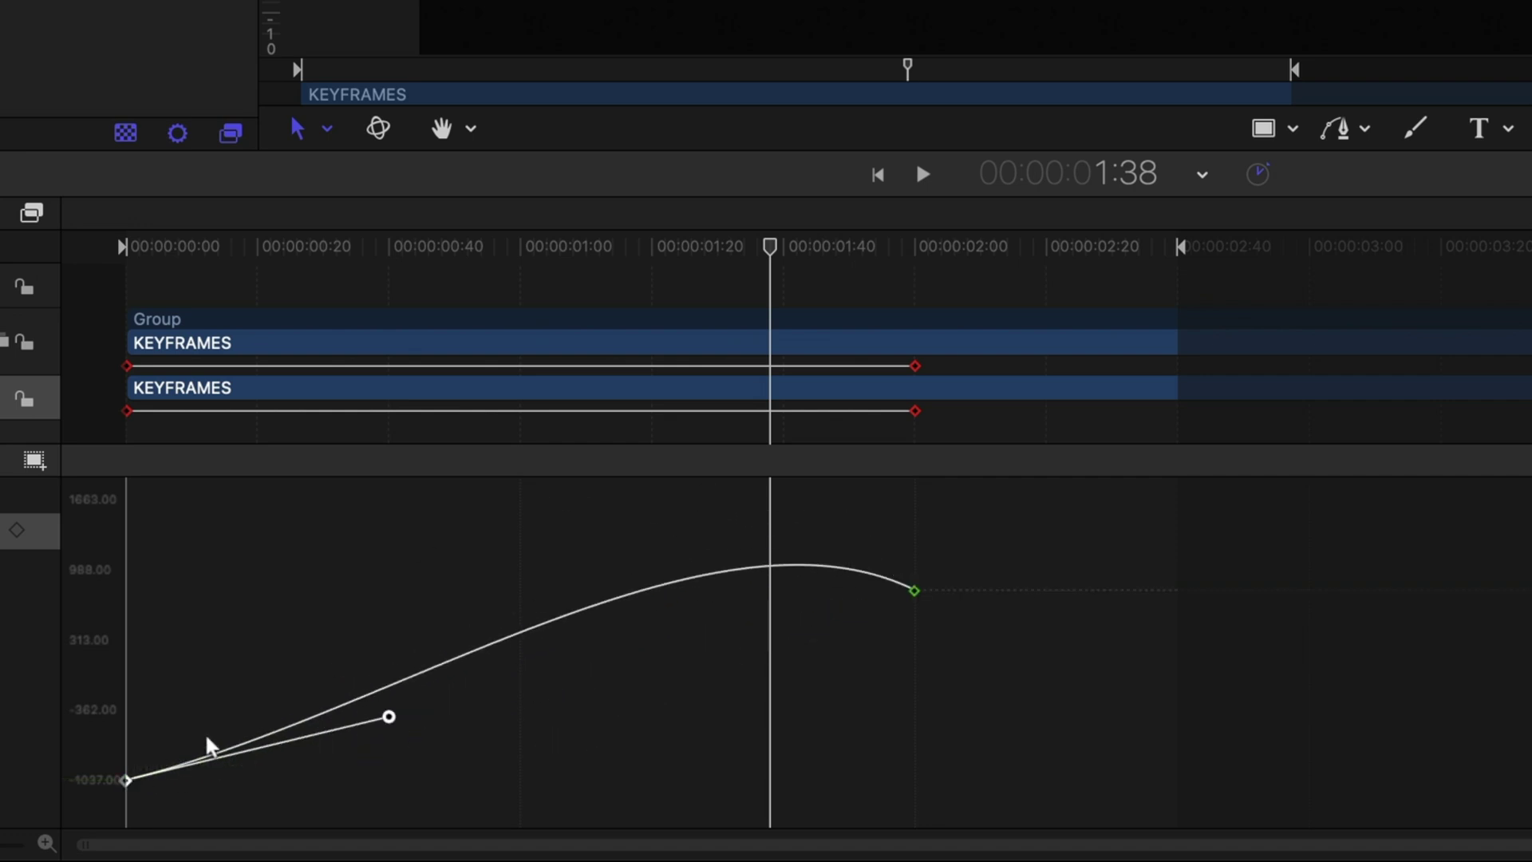
{"action": "left_click_drag", "start_coordinate": [388, 721], "coordinate": [601, 706]}
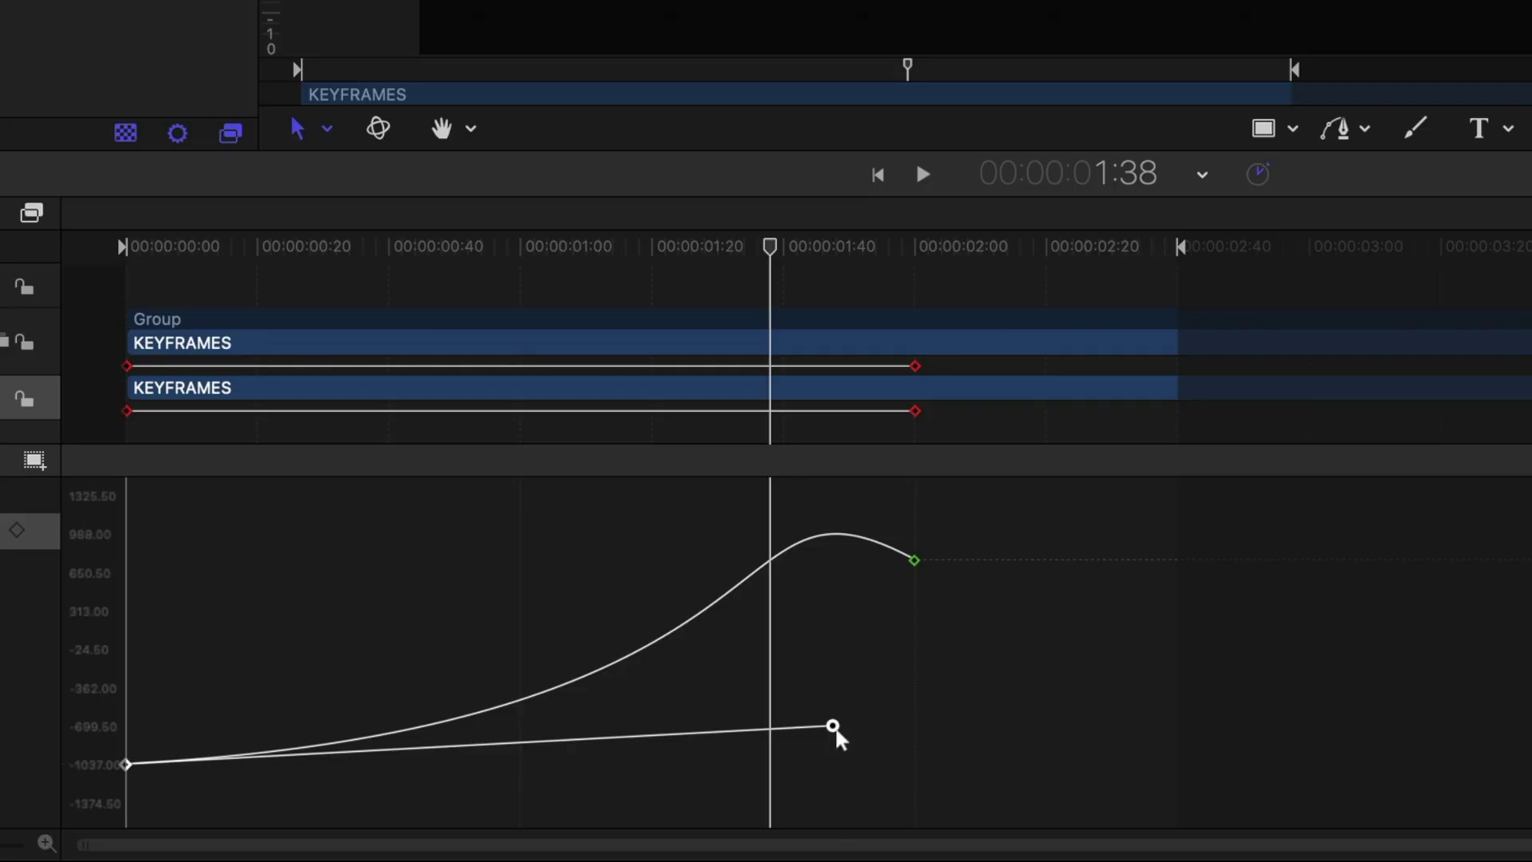
{"action": "left_click_drag", "start_coordinate": [832, 726], "coordinate": [321, 706]}
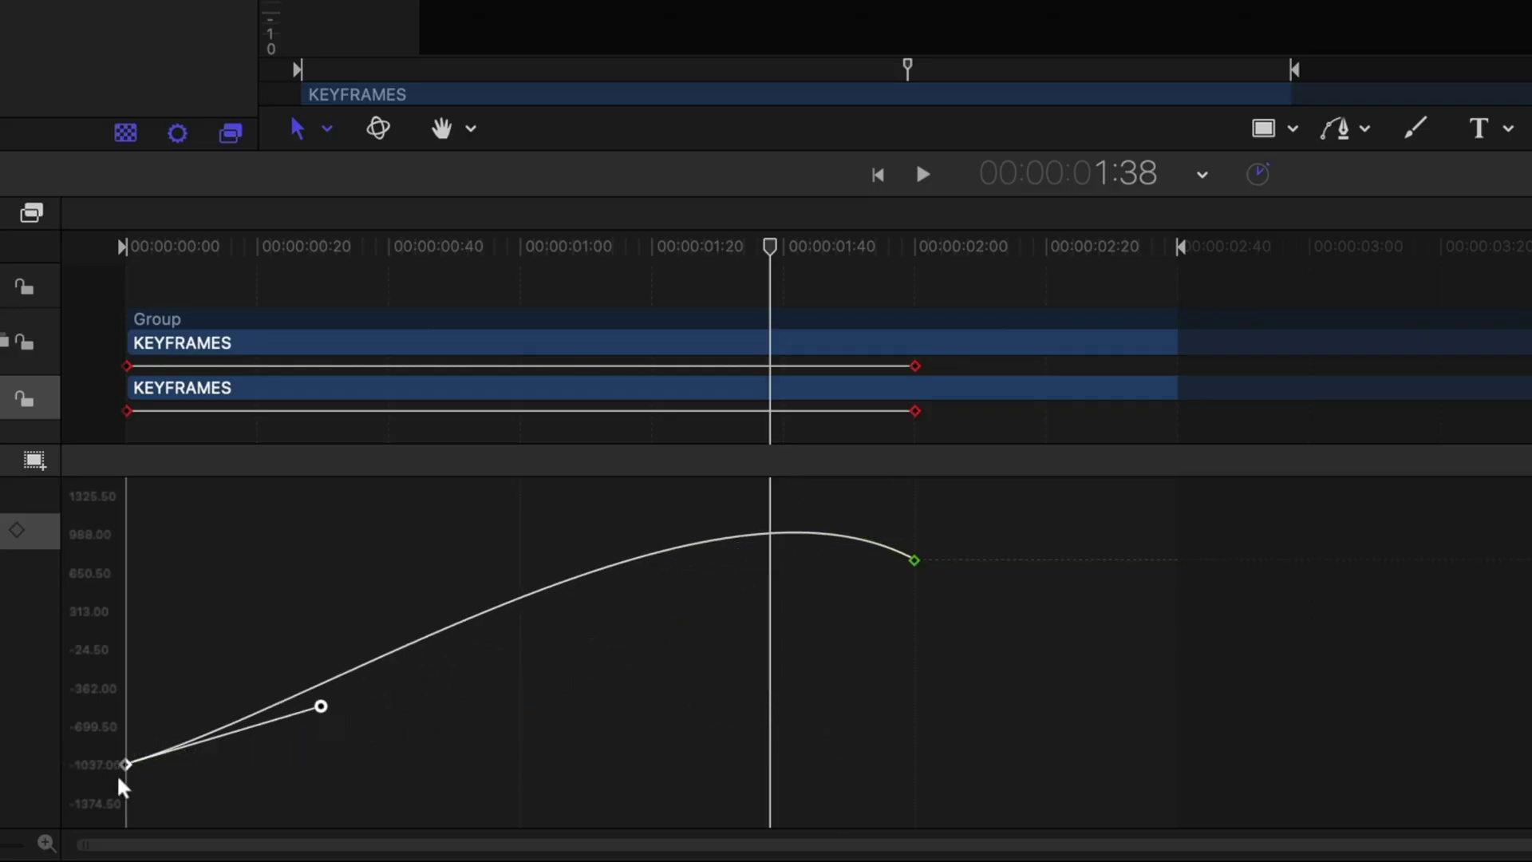
Step: Lengthen the start tangent while keeping it level, then angle the end keyframe's tangent
{"action": "left_click_drag", "start_coordinate": [321, 709], "coordinate": [915, 752]}
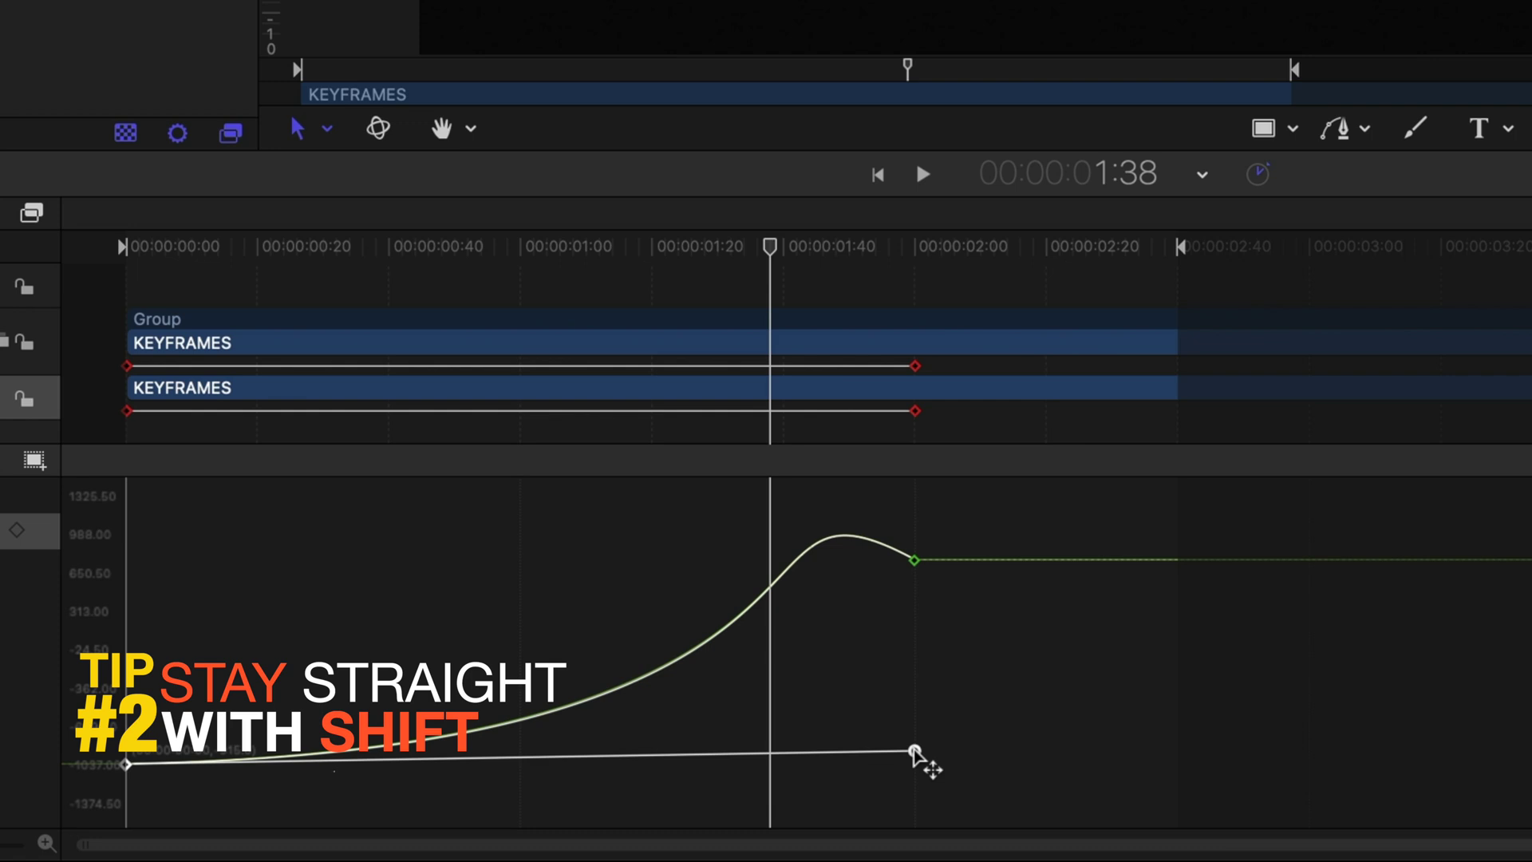
{"action": "left_click_drag", "start_coordinate": [914, 752], "coordinate": [914, 754]}
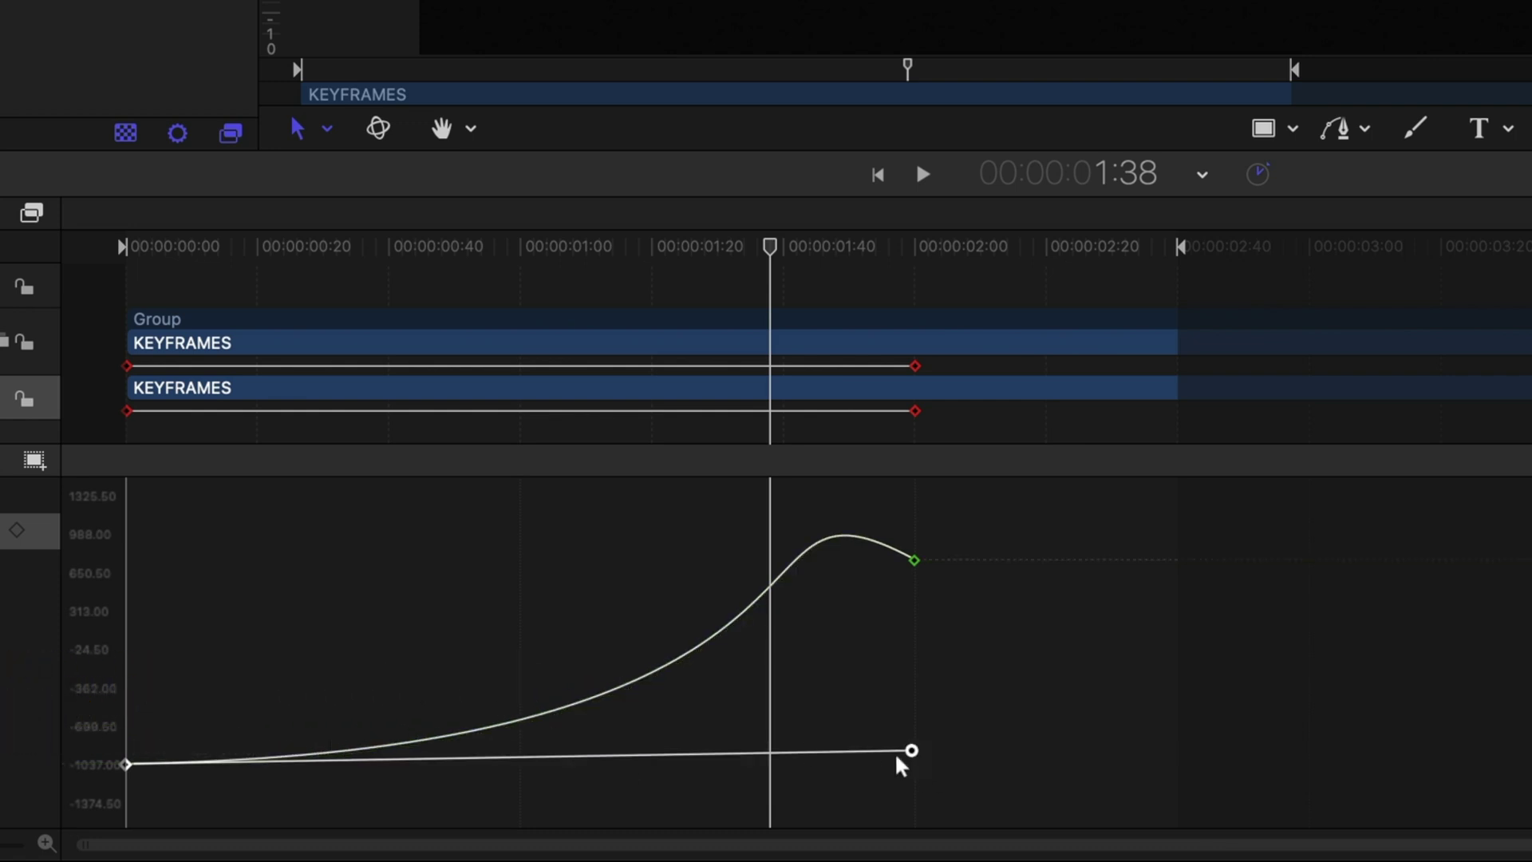
{"action": "left_click", "coordinate": [915, 561]}
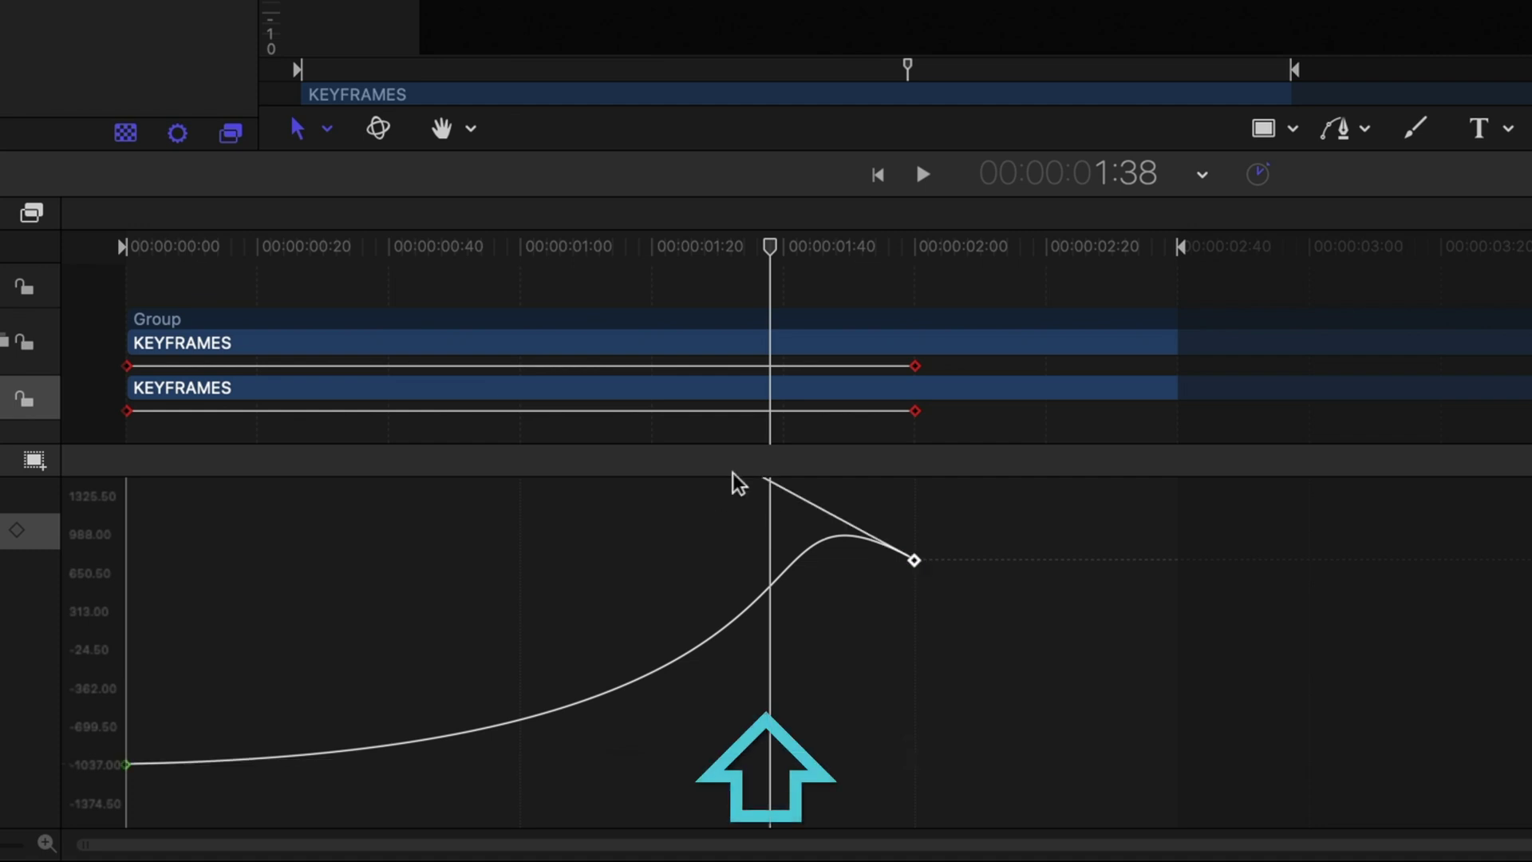
{"action": "left_click_drag", "start_coordinate": [715, 484], "coordinate": [130, 603]}
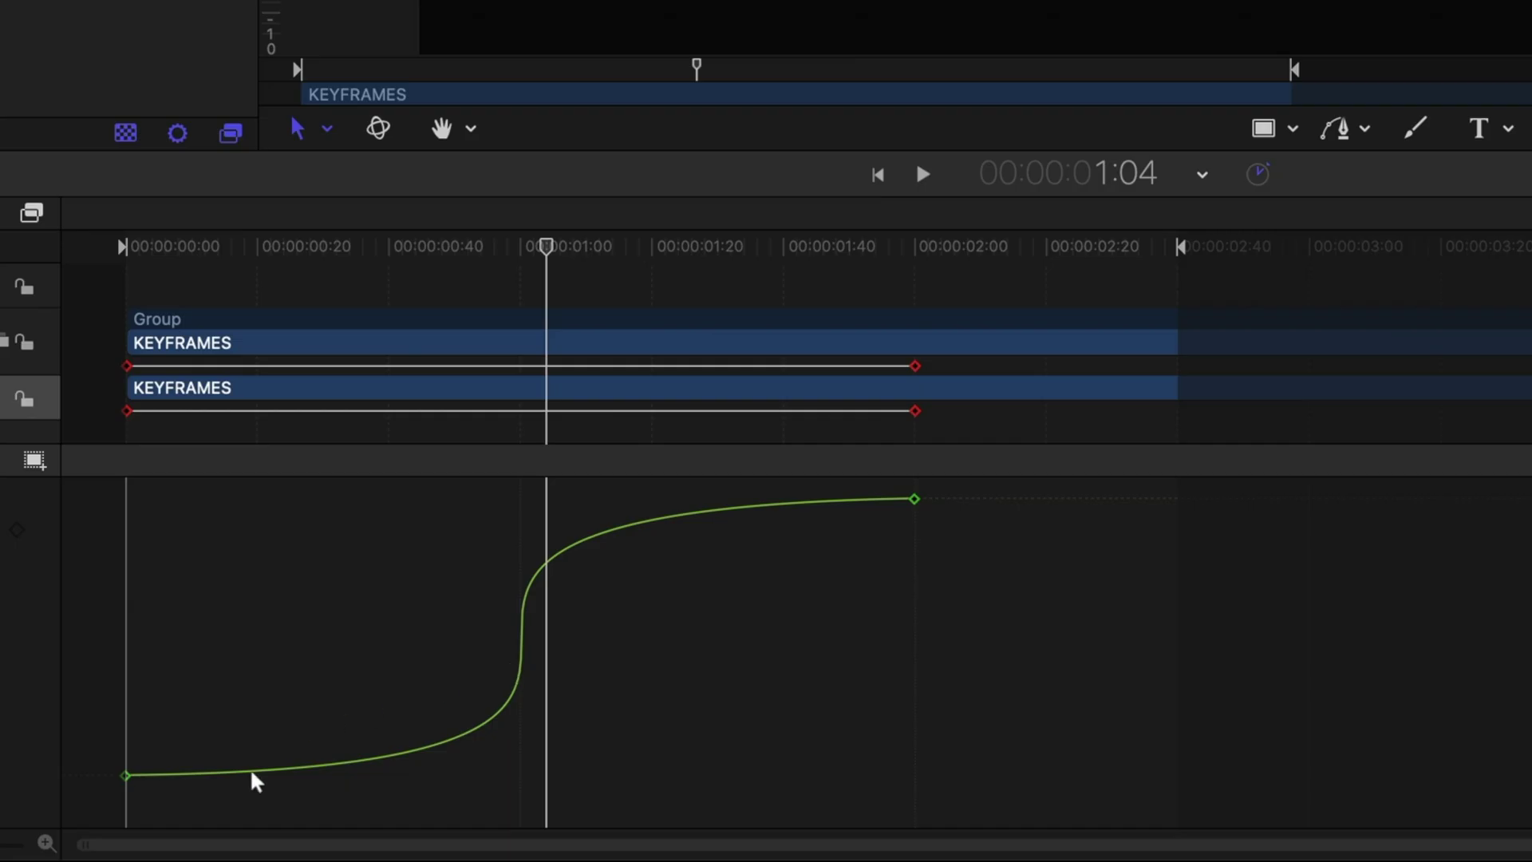
Step: Raise and fine-tune the first keyframe's tangent so the curve climbs steeply from -915
{"action": "left_click", "coordinate": [125, 774]}
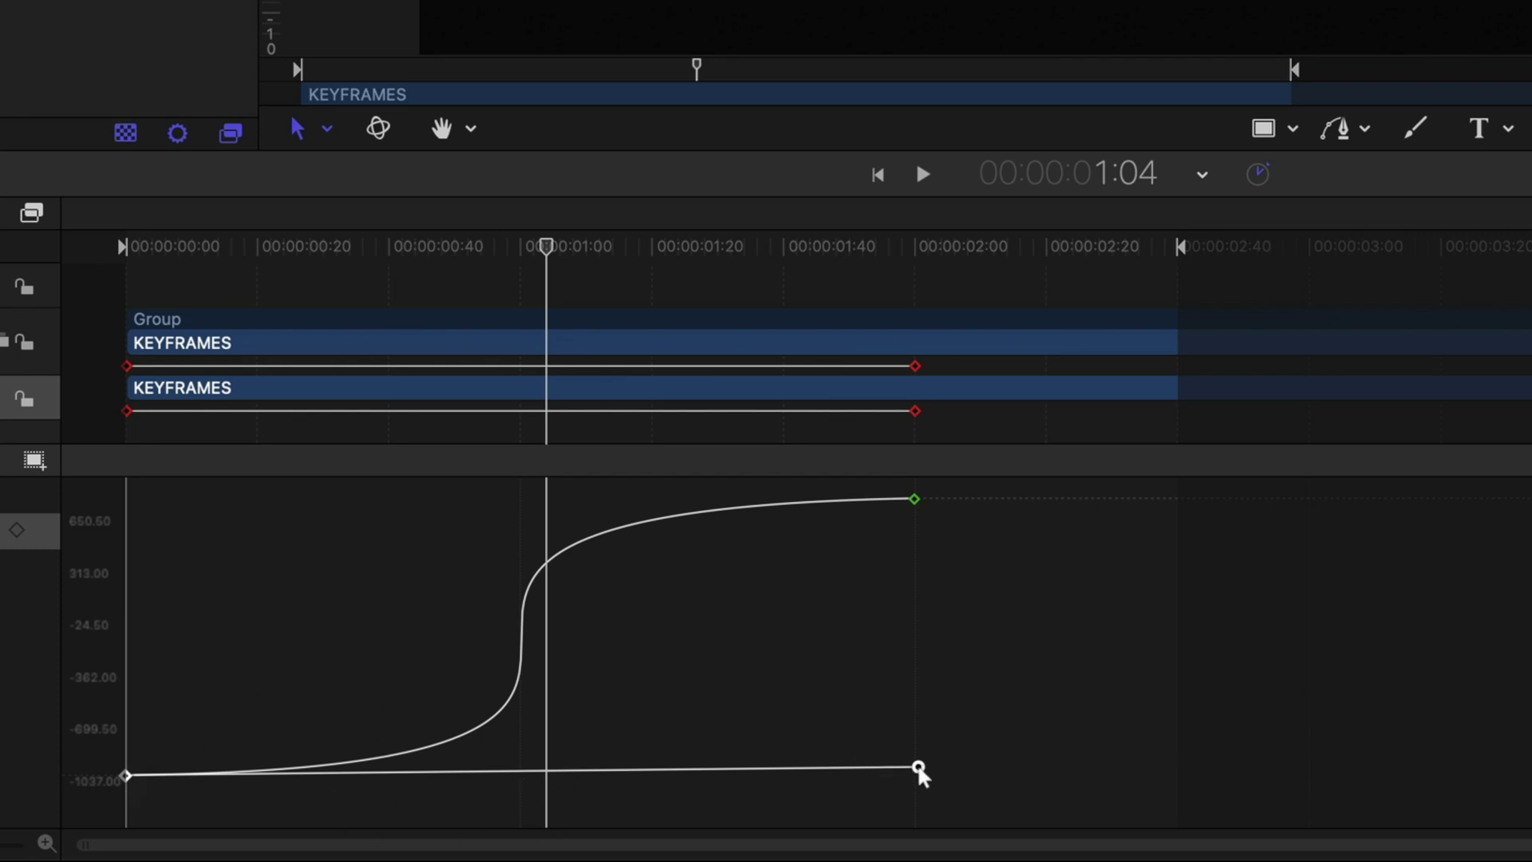
{"action": "left_click_drag", "start_coordinate": [920, 768], "coordinate": [126, 533]}
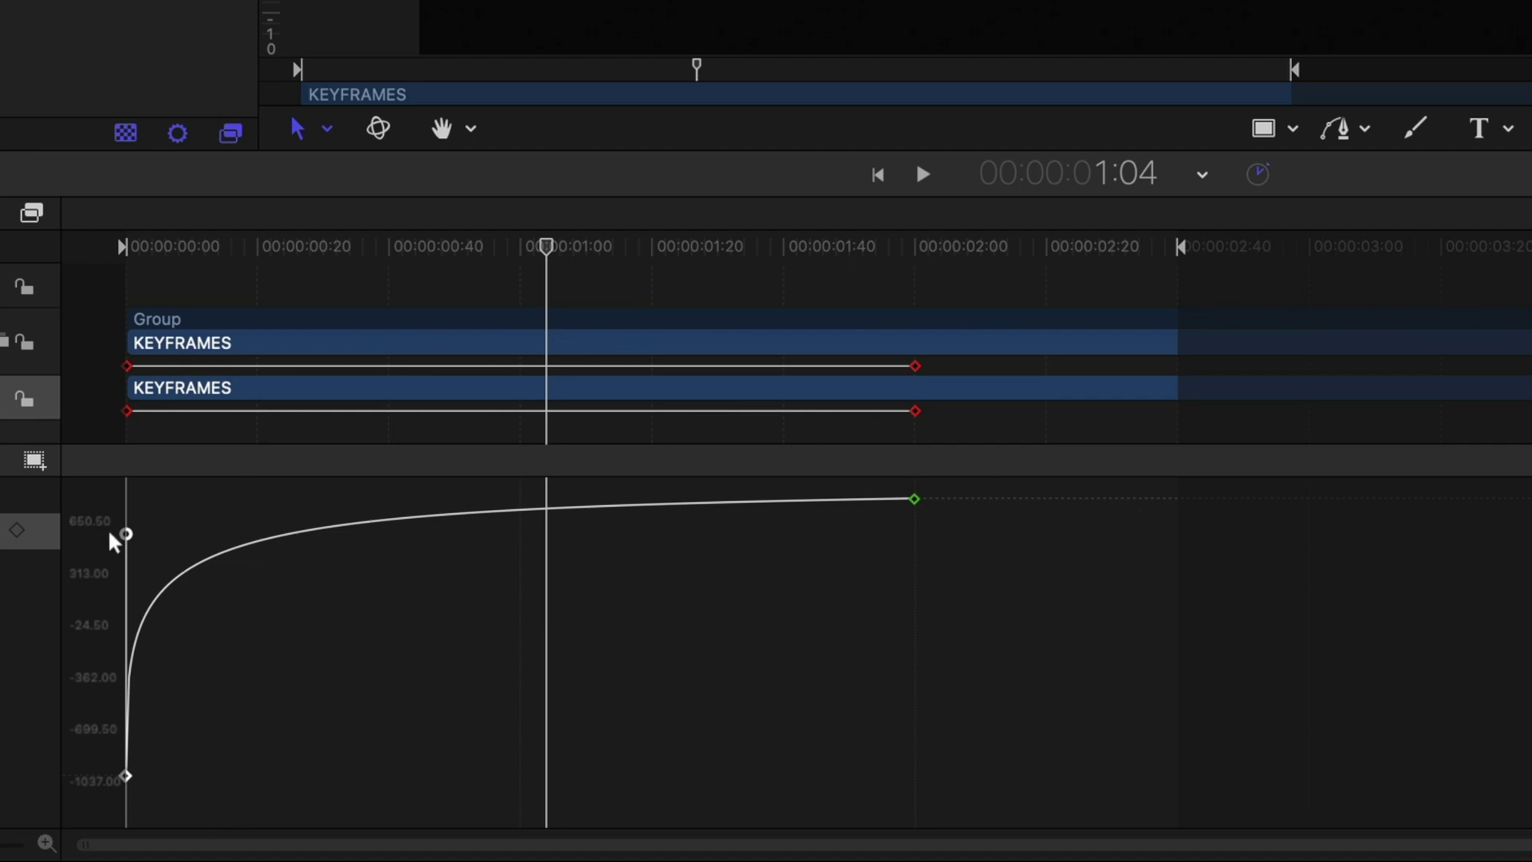
{"action": "mouse_move", "coordinate": [127, 535]}
{"action": "left_mouse_down"}
{"action": "mouse_move", "coordinate": [182, 537]}
{"action": "mouse_move", "coordinate": [95, 537]}
{"action": "mouse_move", "coordinate": [177, 529]}
{"action": "mouse_move", "coordinate": [112, 529]}
{"action": "left_mouse_up"}
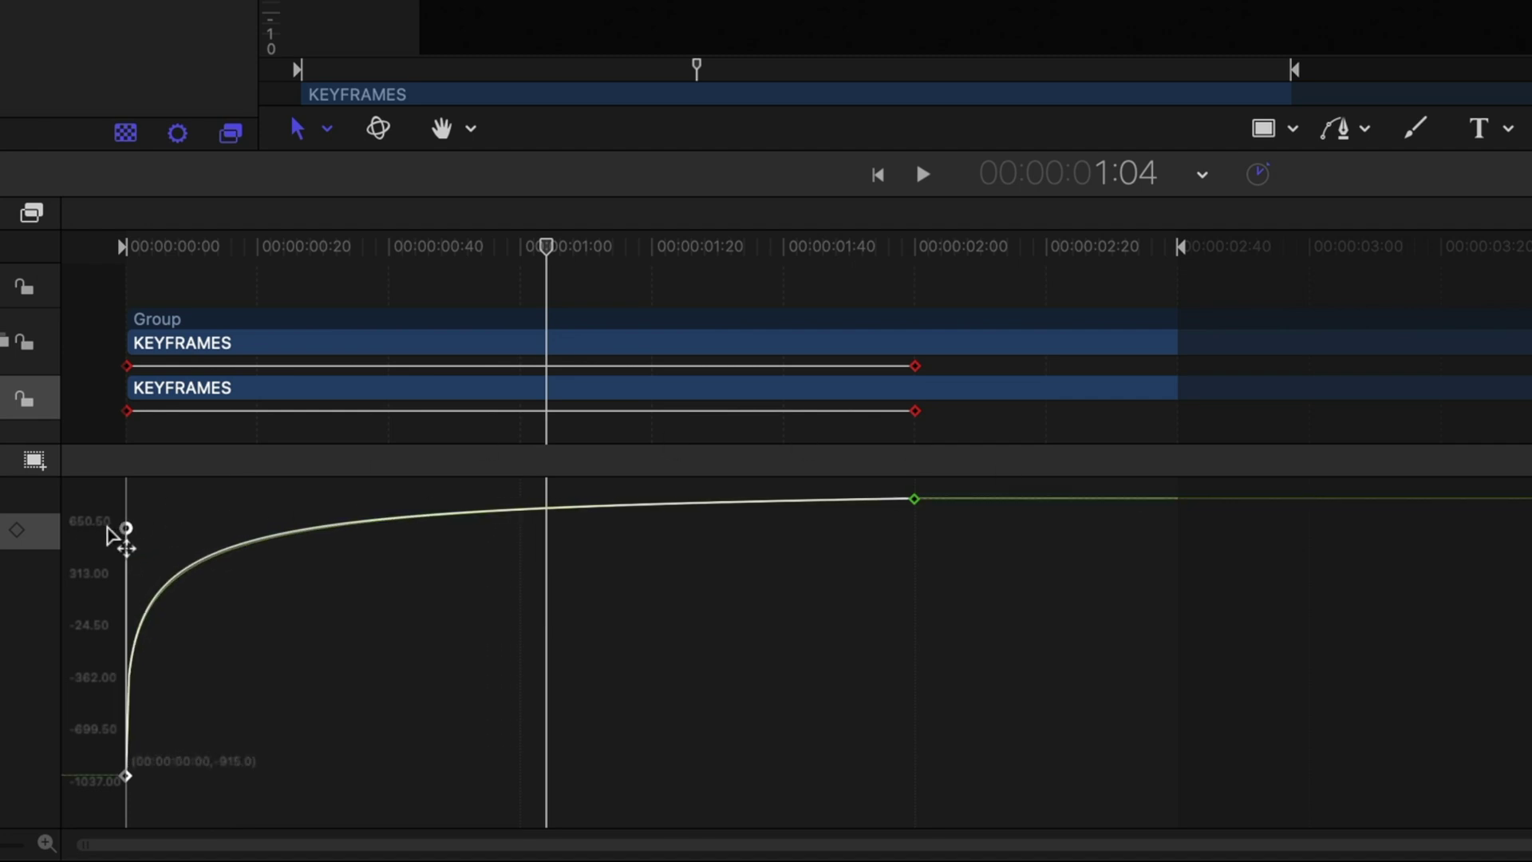
{"action": "left_click_drag", "start_coordinate": [104, 534], "coordinate": [106, 536]}
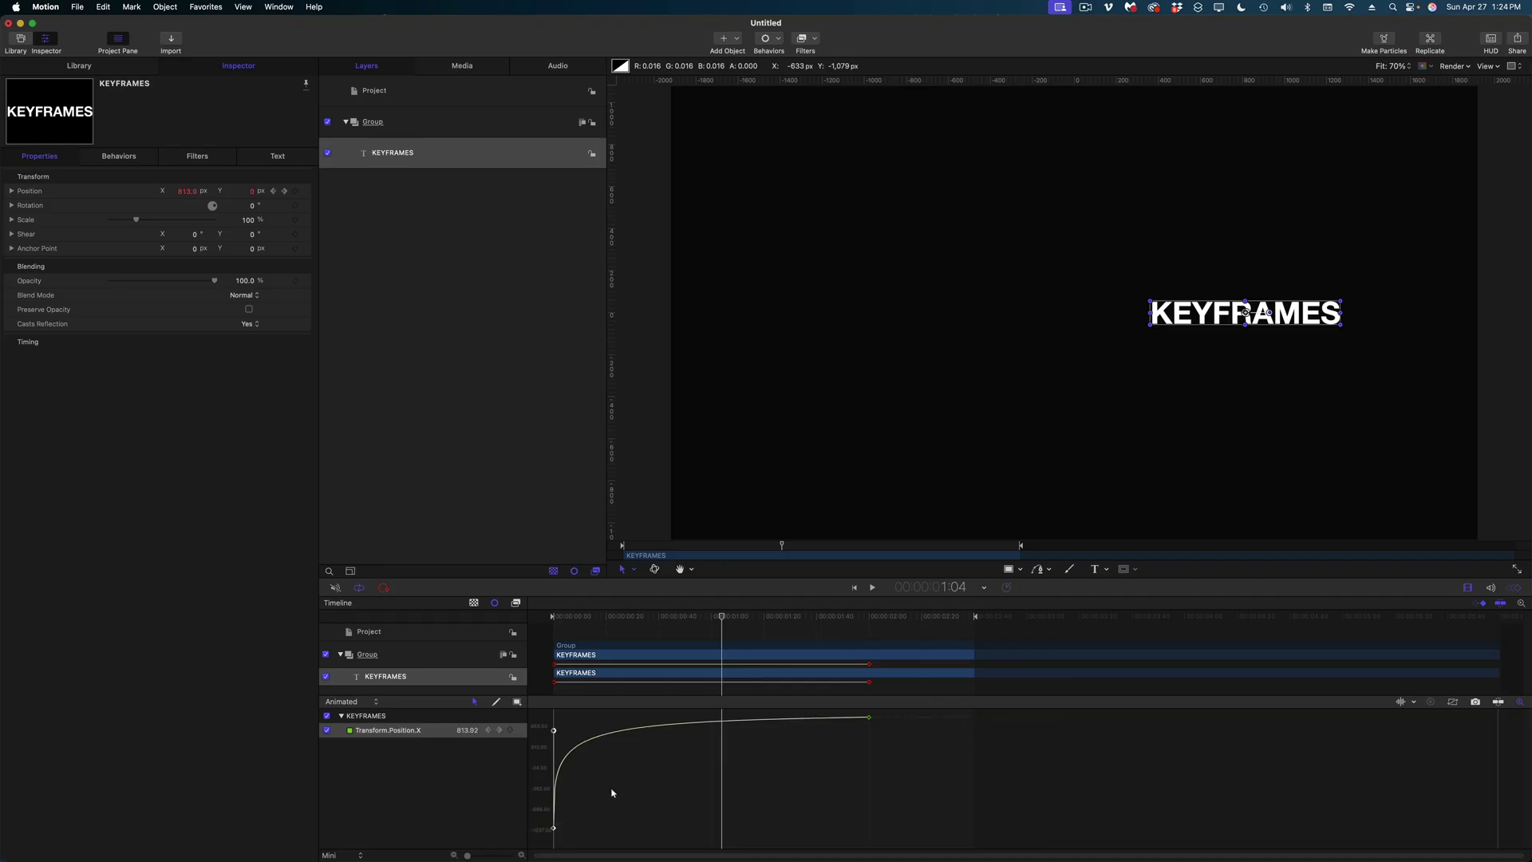
Step: Play back the animation, then stretch the first keyframe's tangent into a steeper S-curve
{"action": "key", "text": "space"}
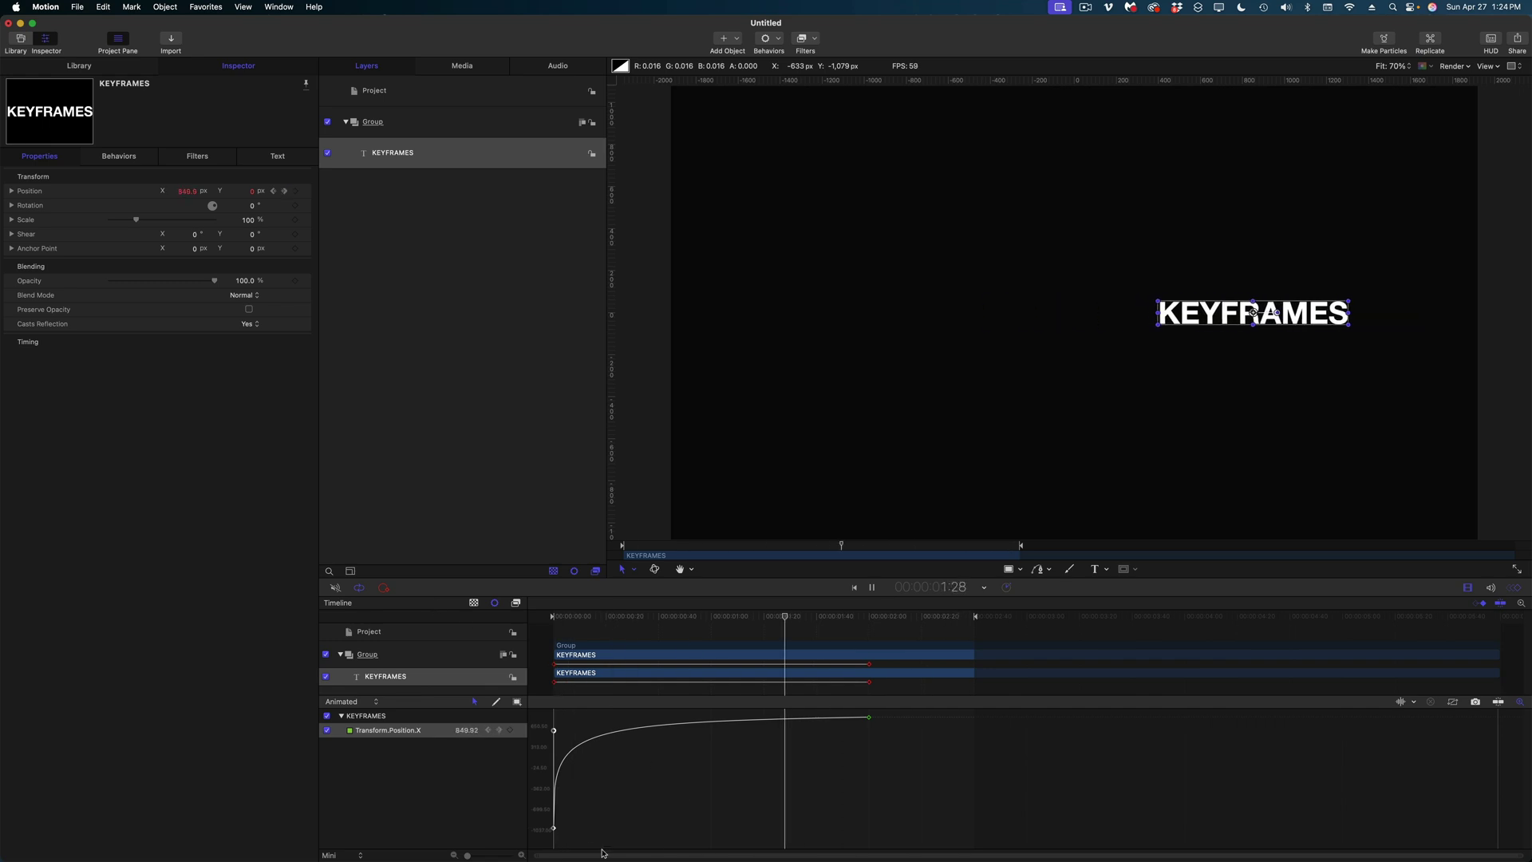
{"action": "key", "text": "space"}
{"action": "left_click_drag", "start_coordinate": [553, 729], "coordinate": [794, 815]}
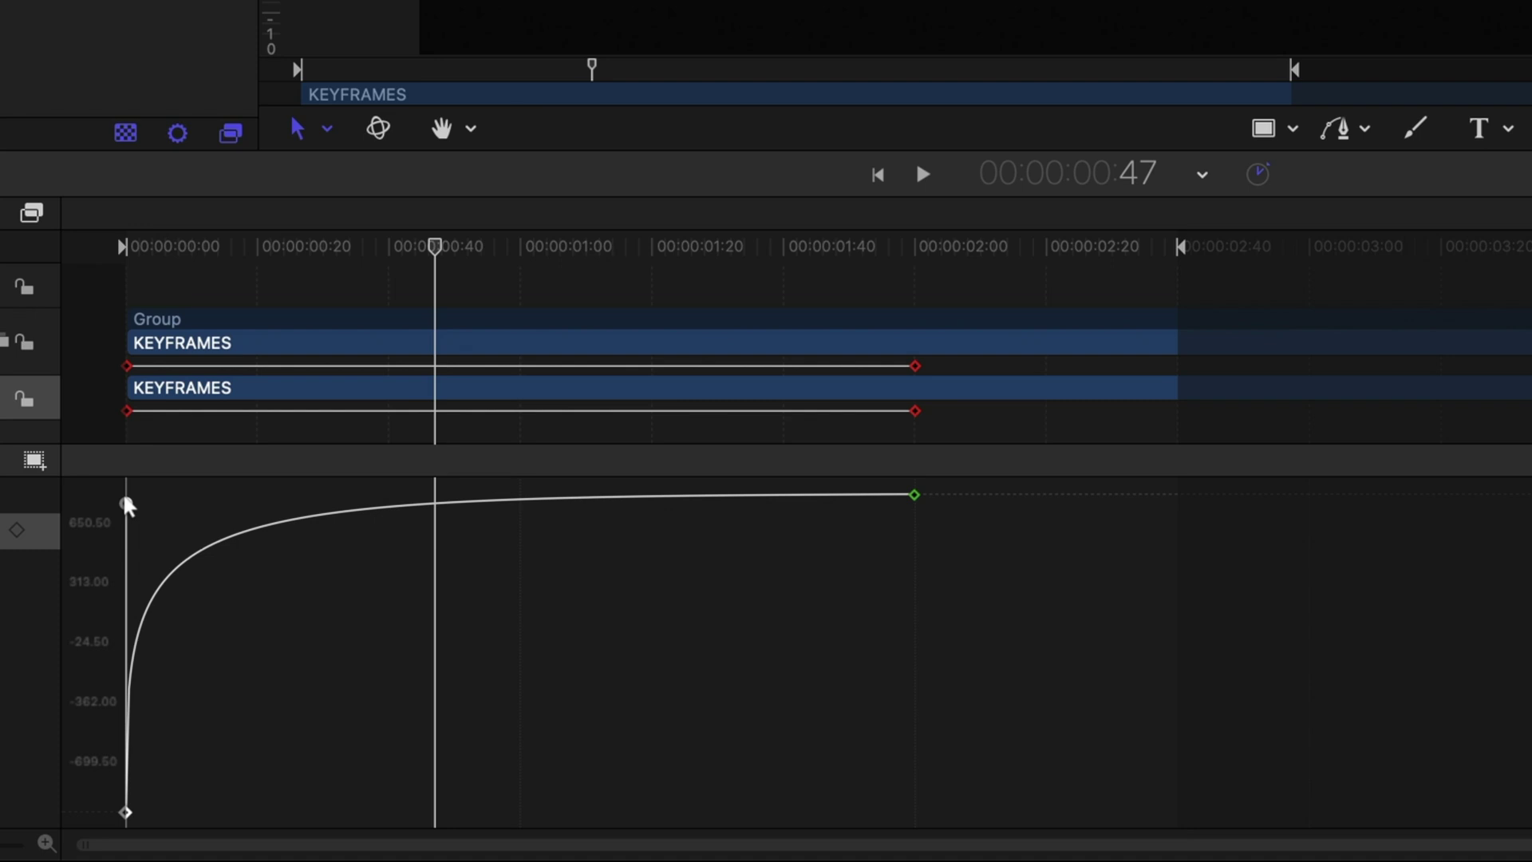
{"action": "left_click_drag", "start_coordinate": [726, 746], "coordinate": [913, 799]}
Step: Pull the end keyframe's tangent down for a sharp finish and preview from the start
{"action": "left_click", "coordinate": [915, 495]}
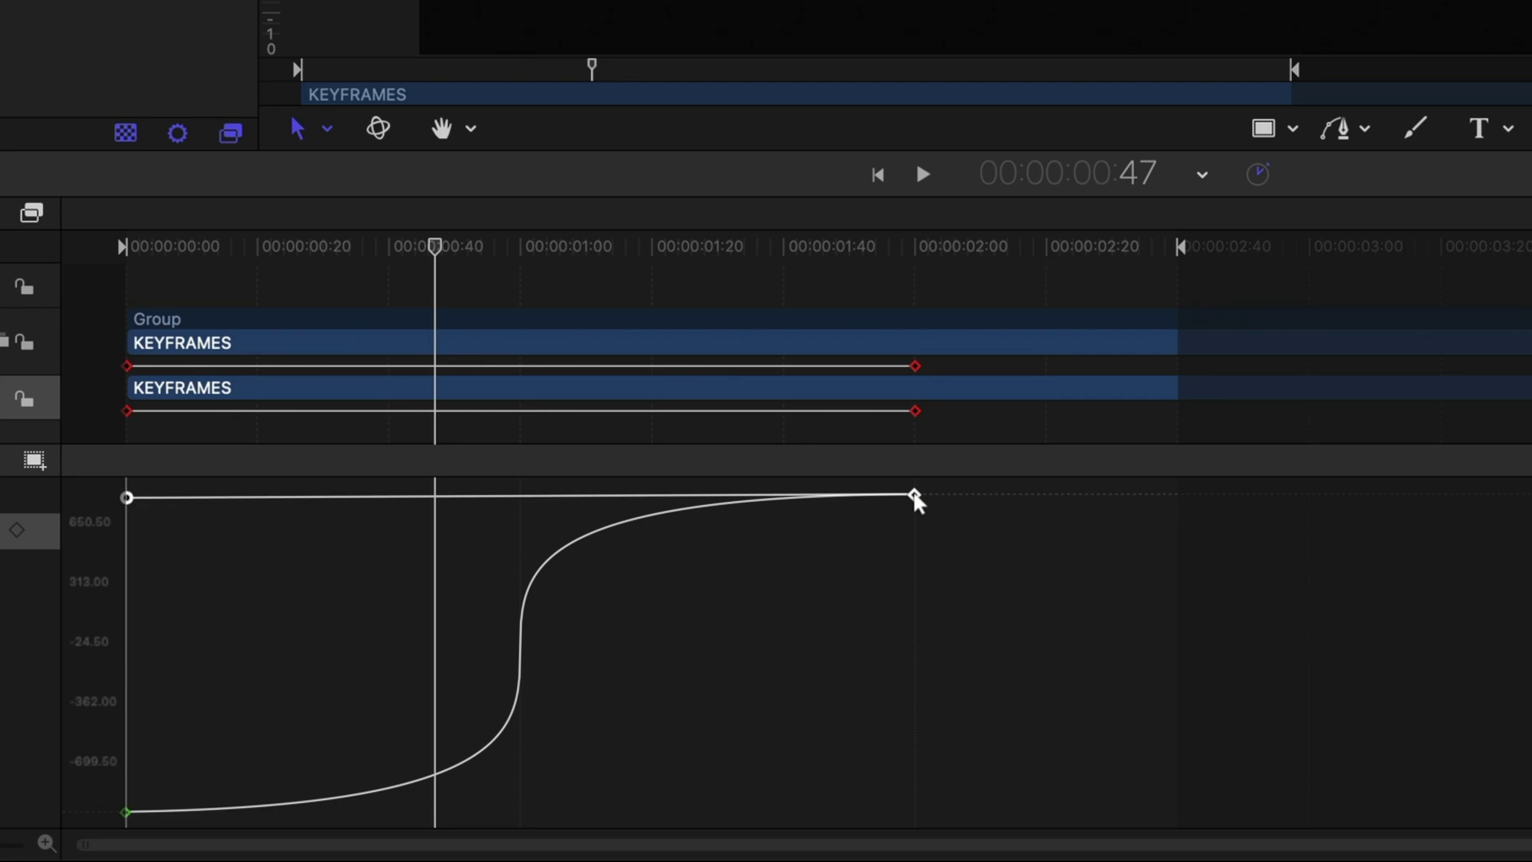
{"action": "left_click_drag", "start_coordinate": [130, 501], "coordinate": [915, 748]}
{"action": "key", "text": "Home"}
{"action": "key", "text": "space"}
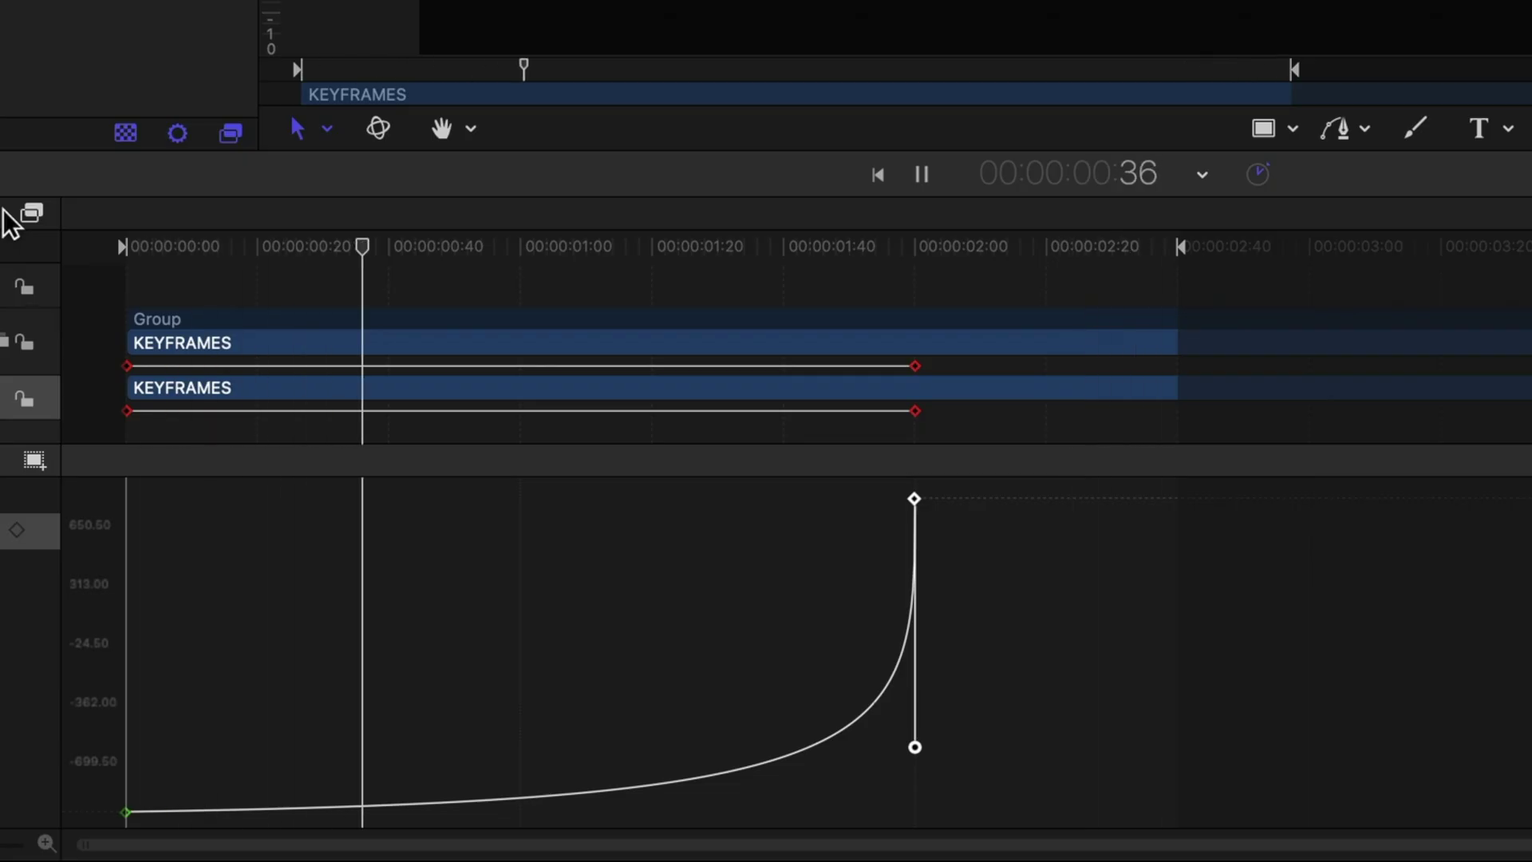
{"action": "key", "text": "space"}
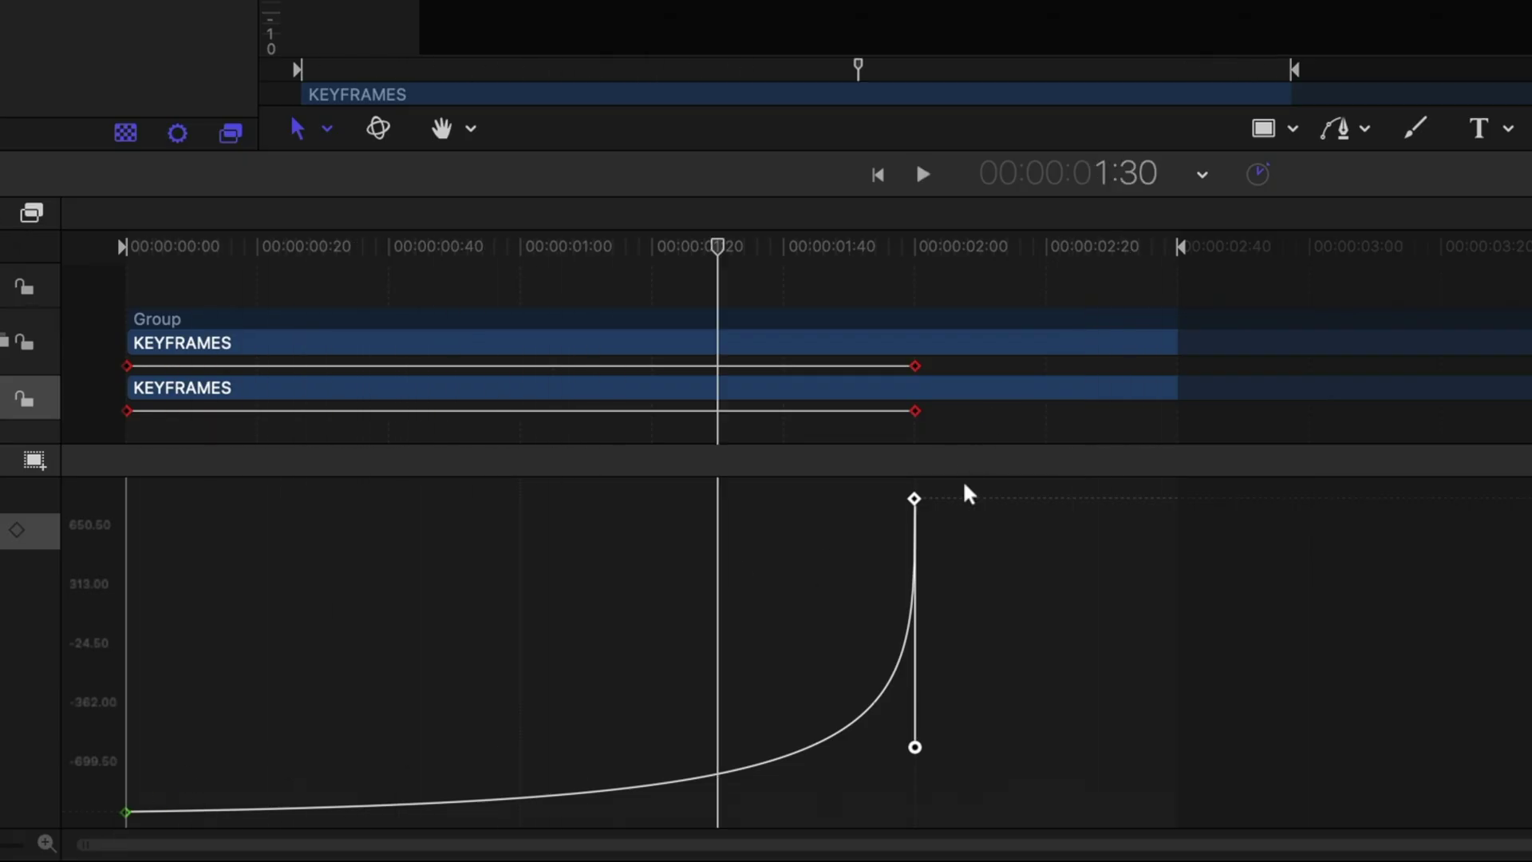
Step: Set the end keyframe's interpolation to Linear for a straight ramp from -915 to 915
{"action": "right_click", "coordinate": [914, 501]}
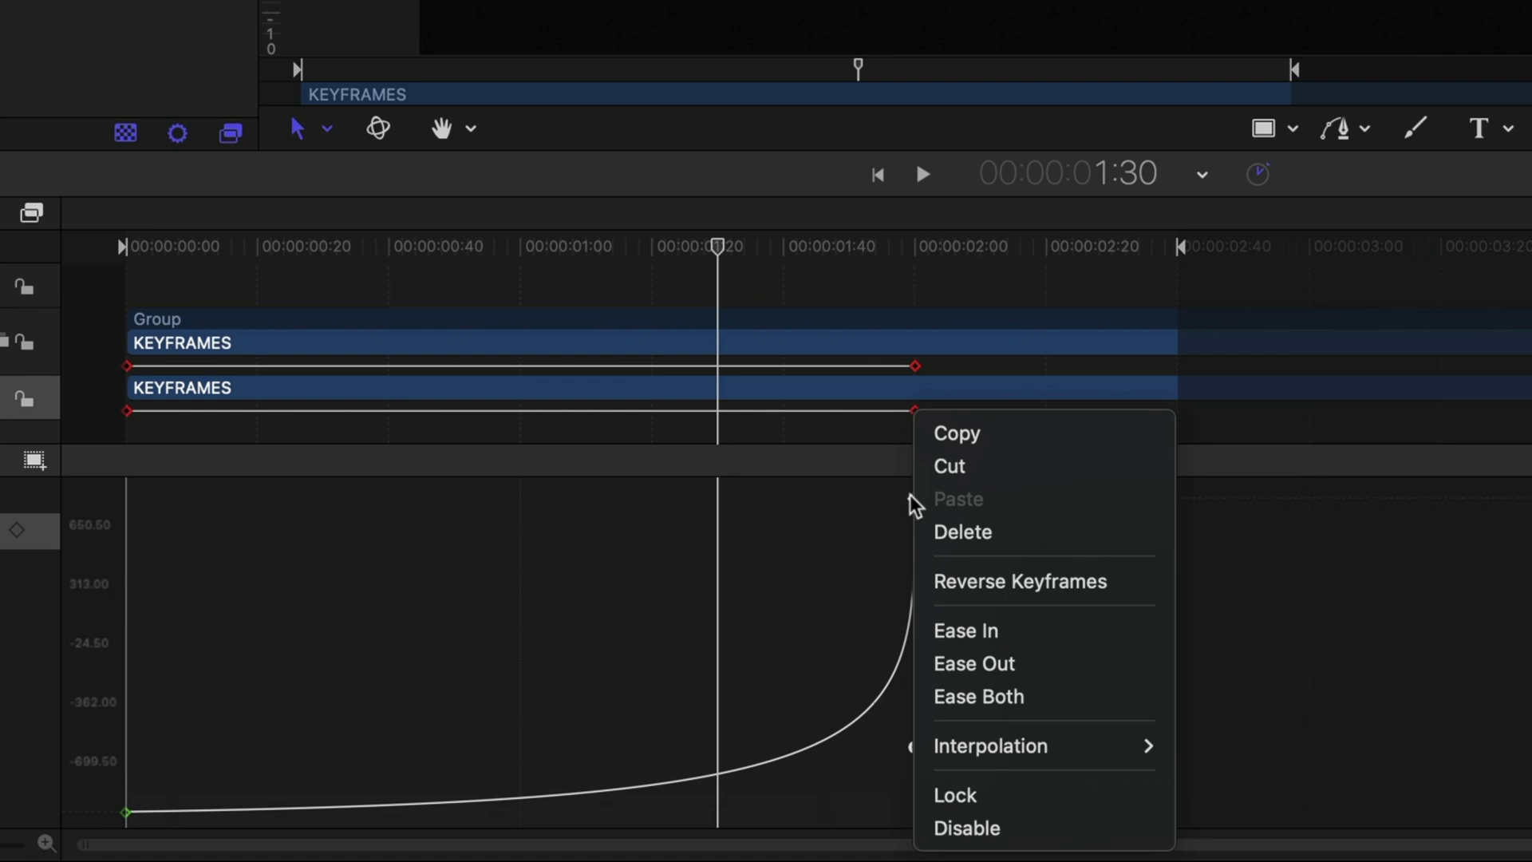
{"action": "mouse_move", "coordinate": [926, 750]}
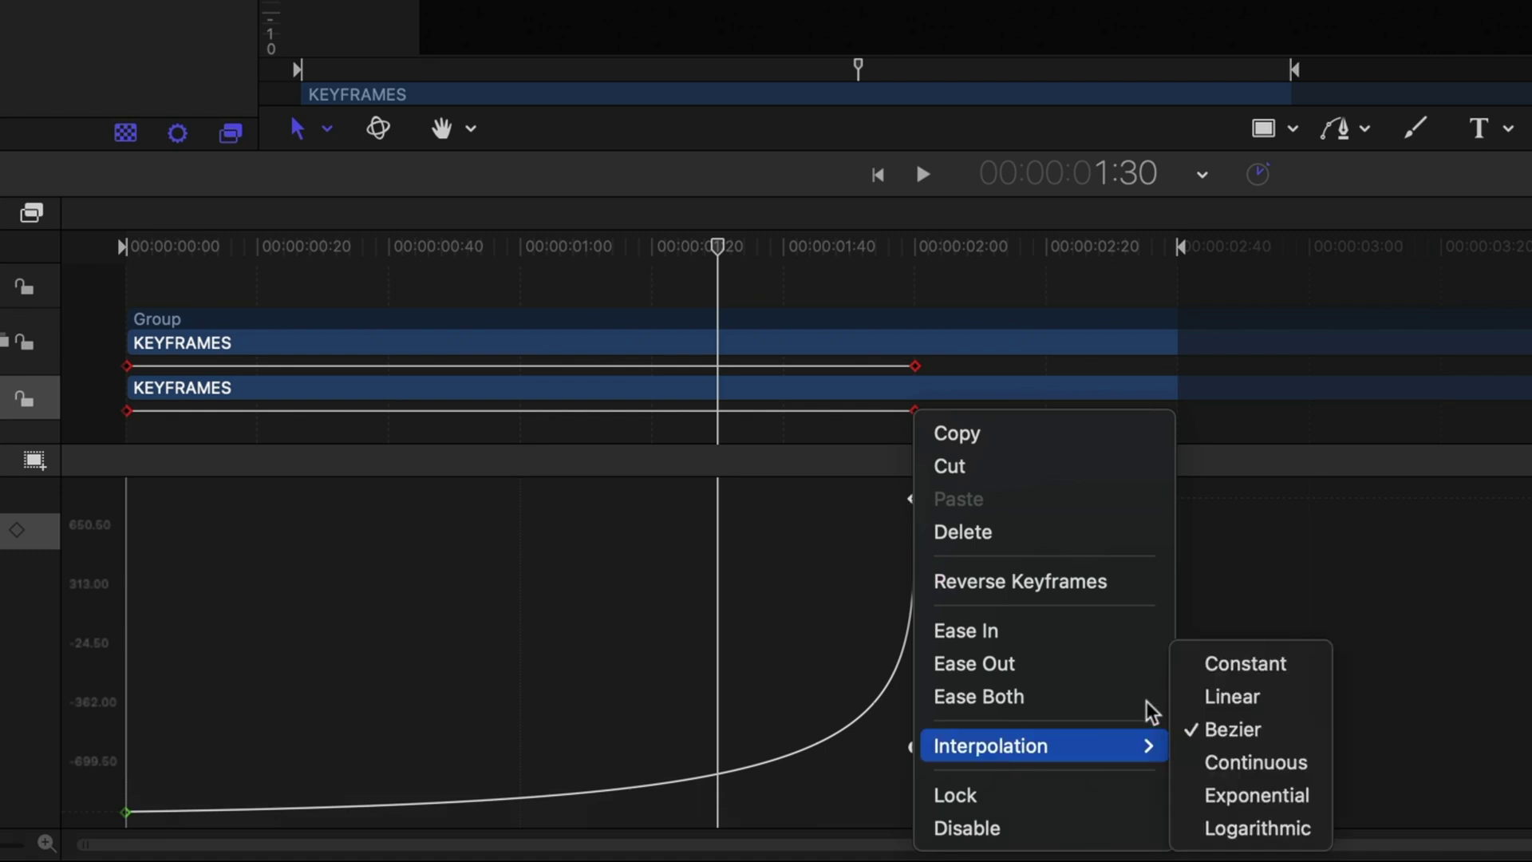
{"action": "left_click", "coordinate": [1208, 697]}
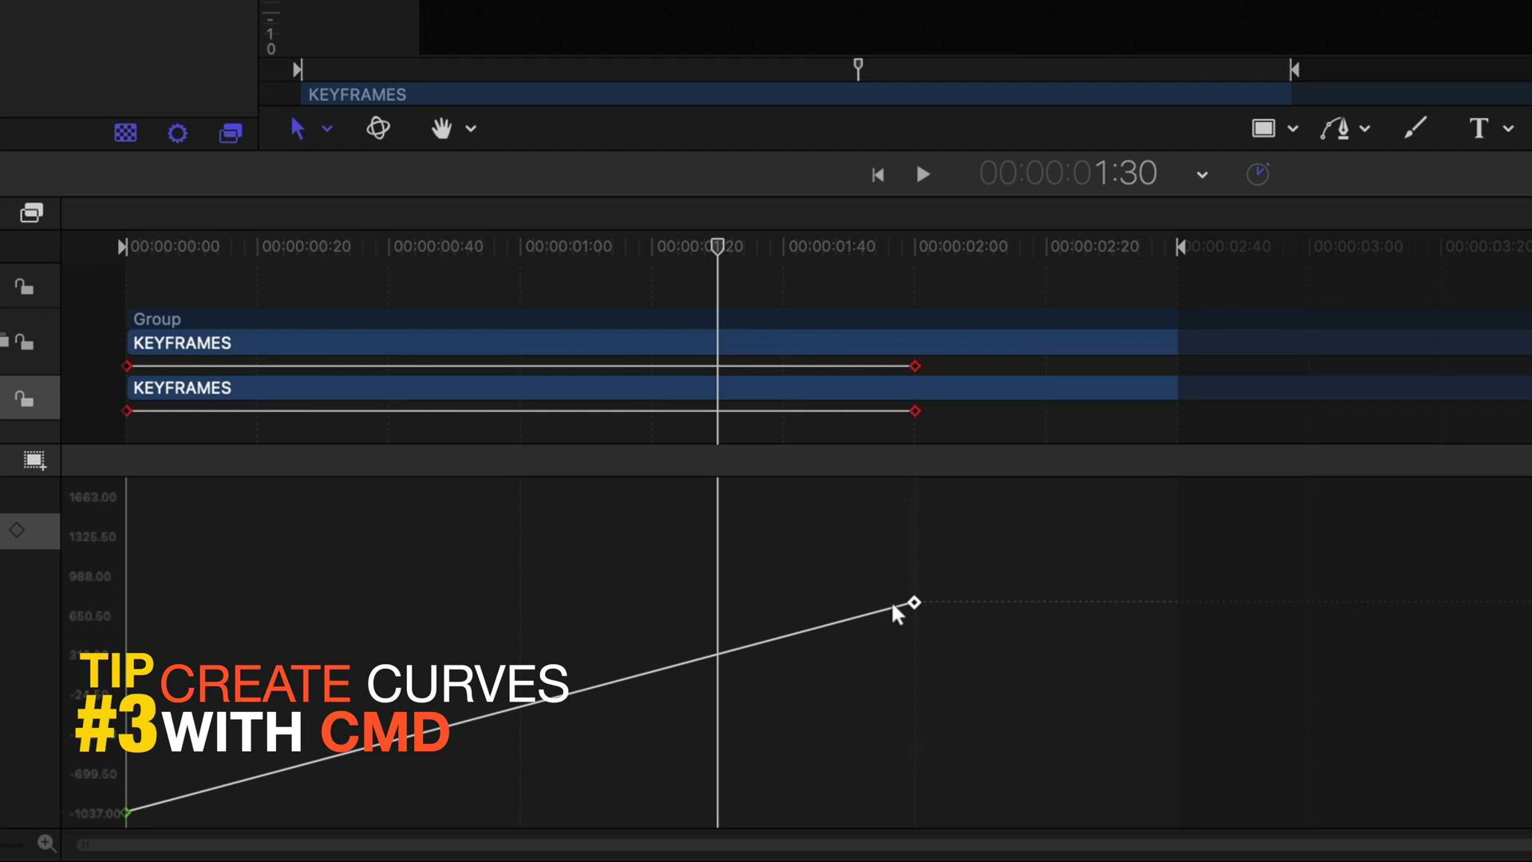
{"action": "right_click", "coordinate": [915, 608]}
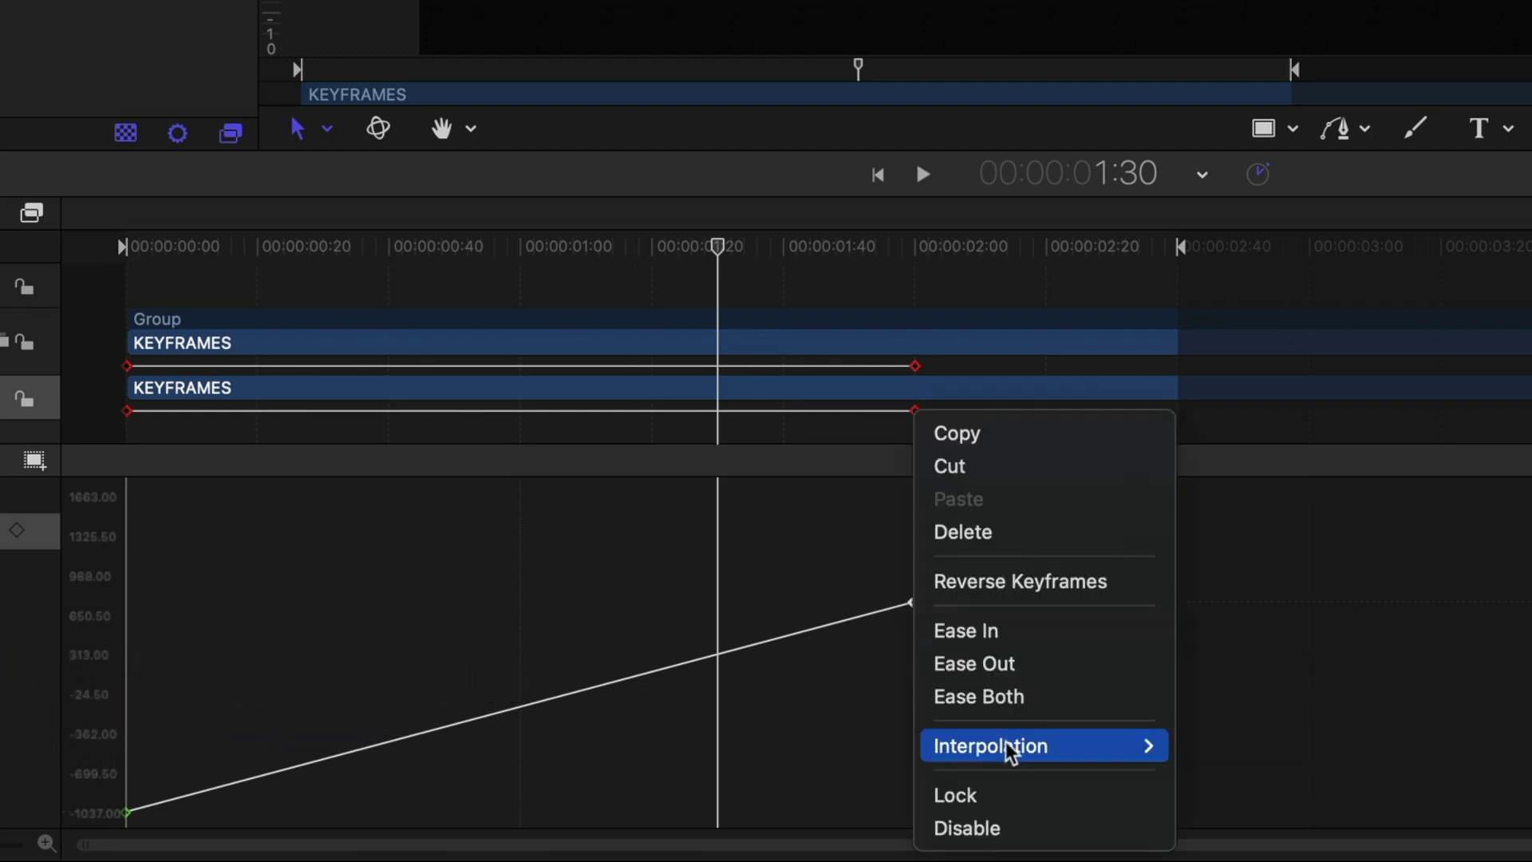
{"action": "mouse_move", "coordinate": [1010, 750]}
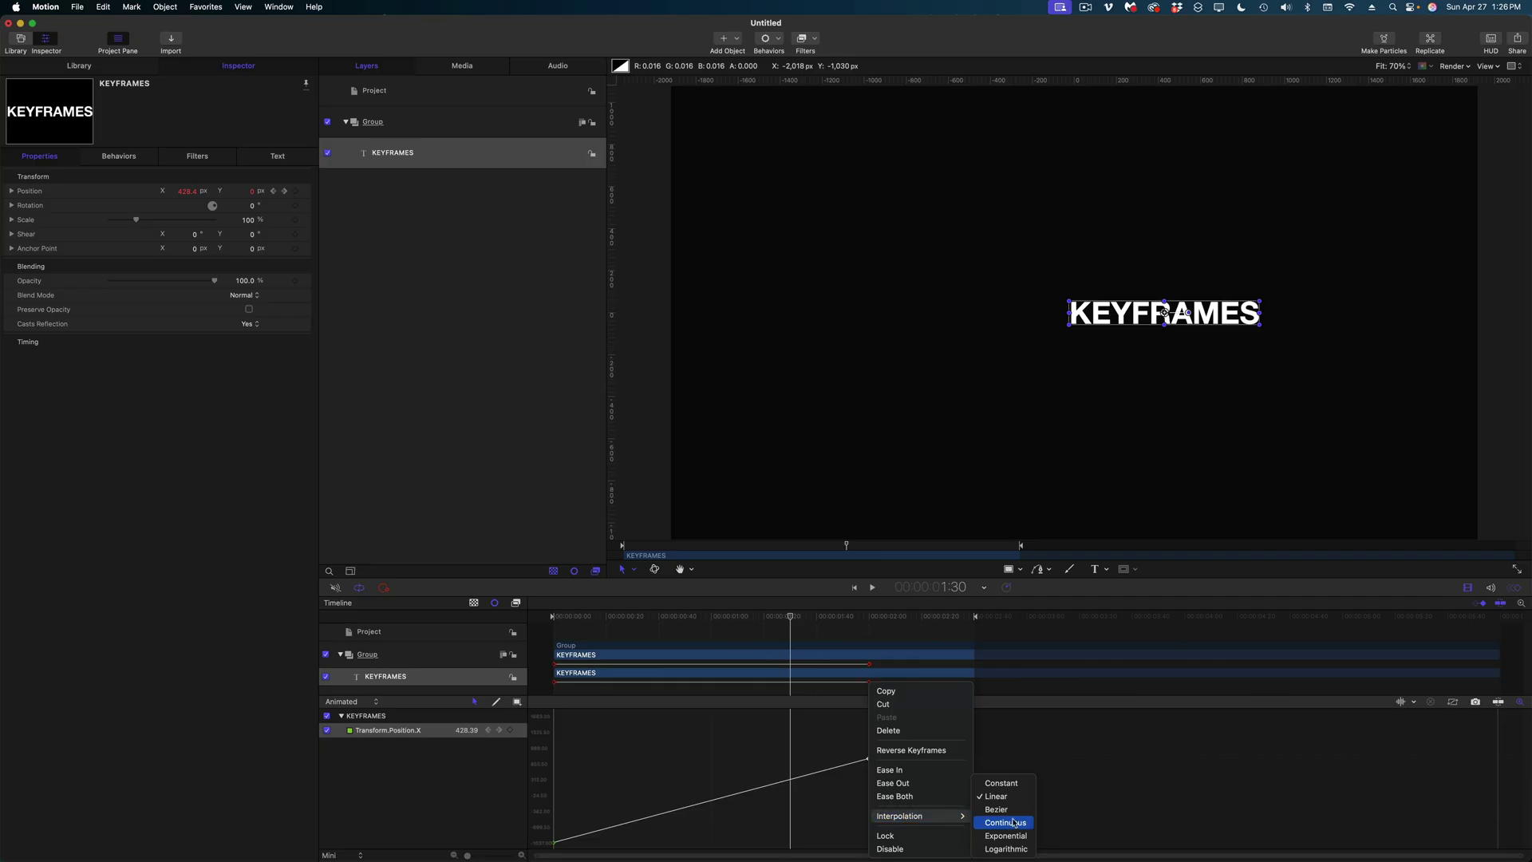
{"action": "left_click", "coordinate": [778, 751]}
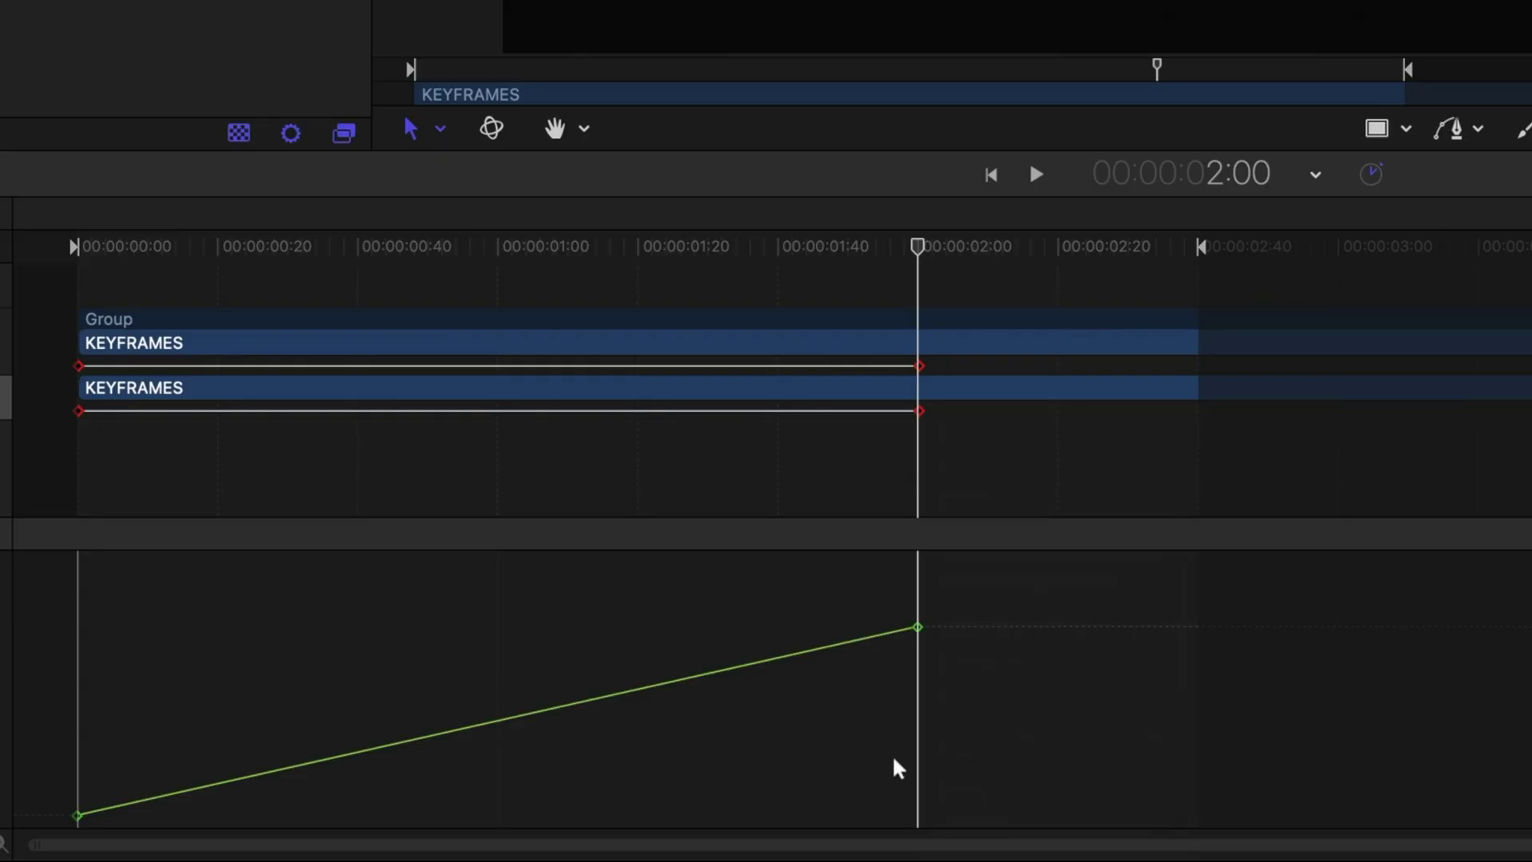
Step: Pull Bezier tangents from the 2:00 and start keyframes for a fast-starting ease-out
{"action": "left_click", "coordinate": [918, 627]}
{"action": "left_click_drag", "start_coordinate": [917, 627], "coordinate": [80, 626]}
{"action": "left_click", "coordinate": [78, 816]}
{"action": "left_click_drag", "start_coordinate": [359, 754], "coordinate": [78, 650]}
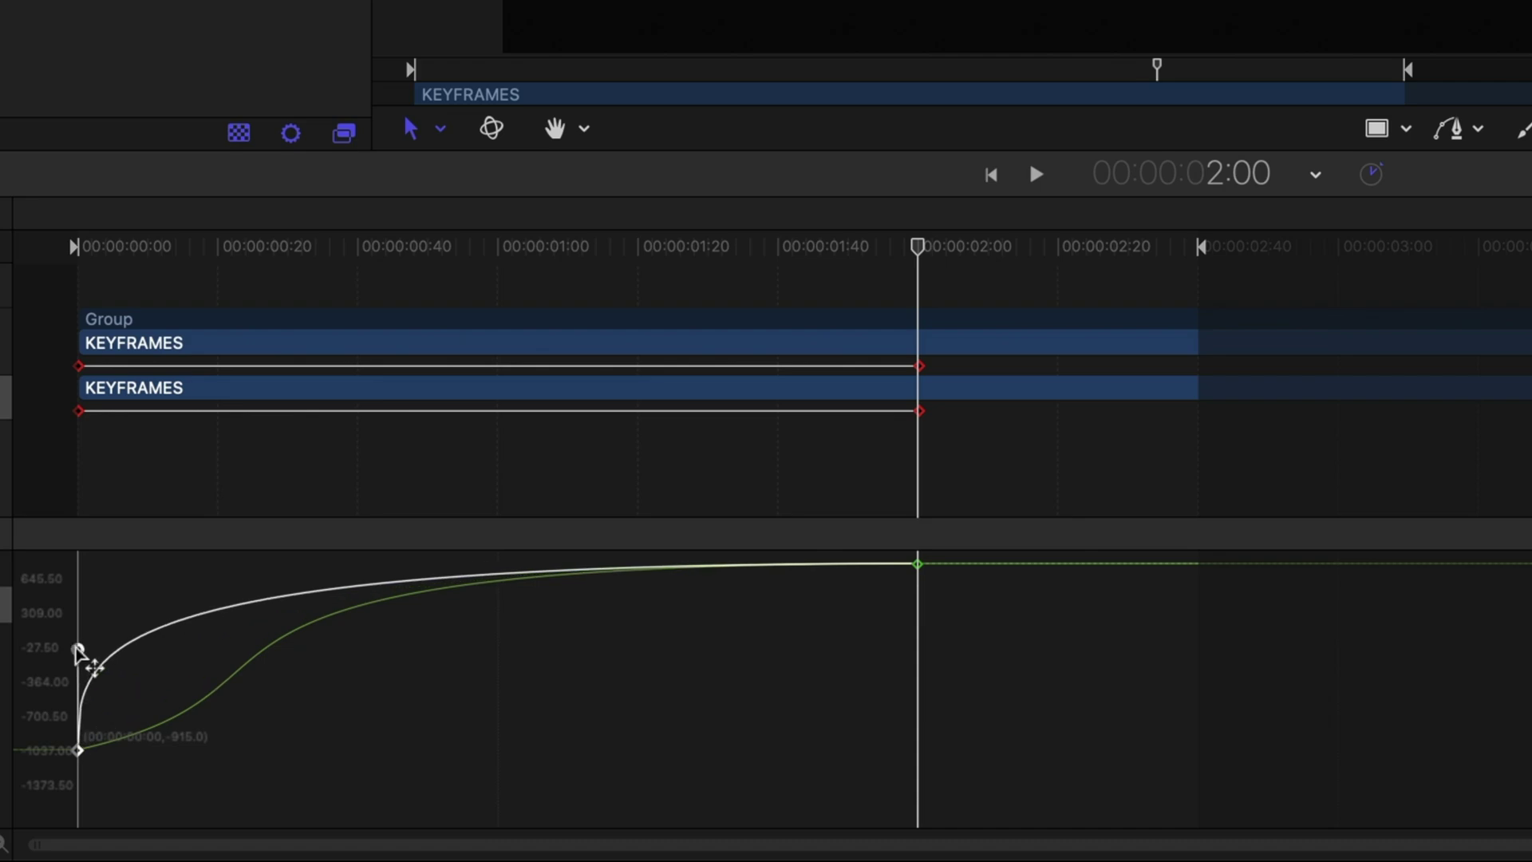
Step: Play the slide-in, extend the play range to the right, and clear the layer selection
{"action": "key", "text": "space"}
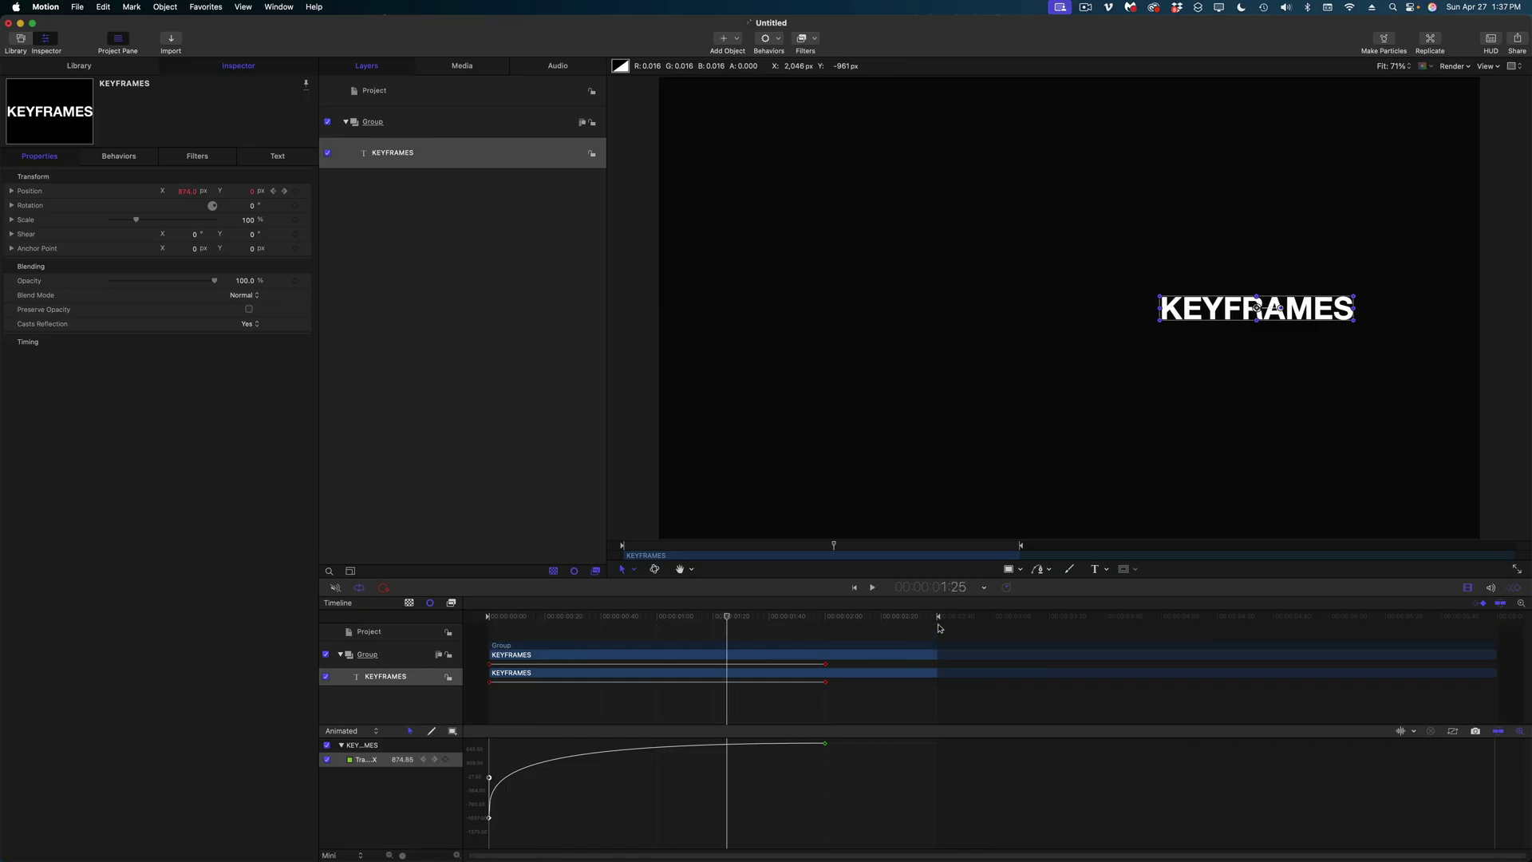
{"action": "left_click_drag", "start_coordinate": [939, 624], "coordinate": [1133, 623]}
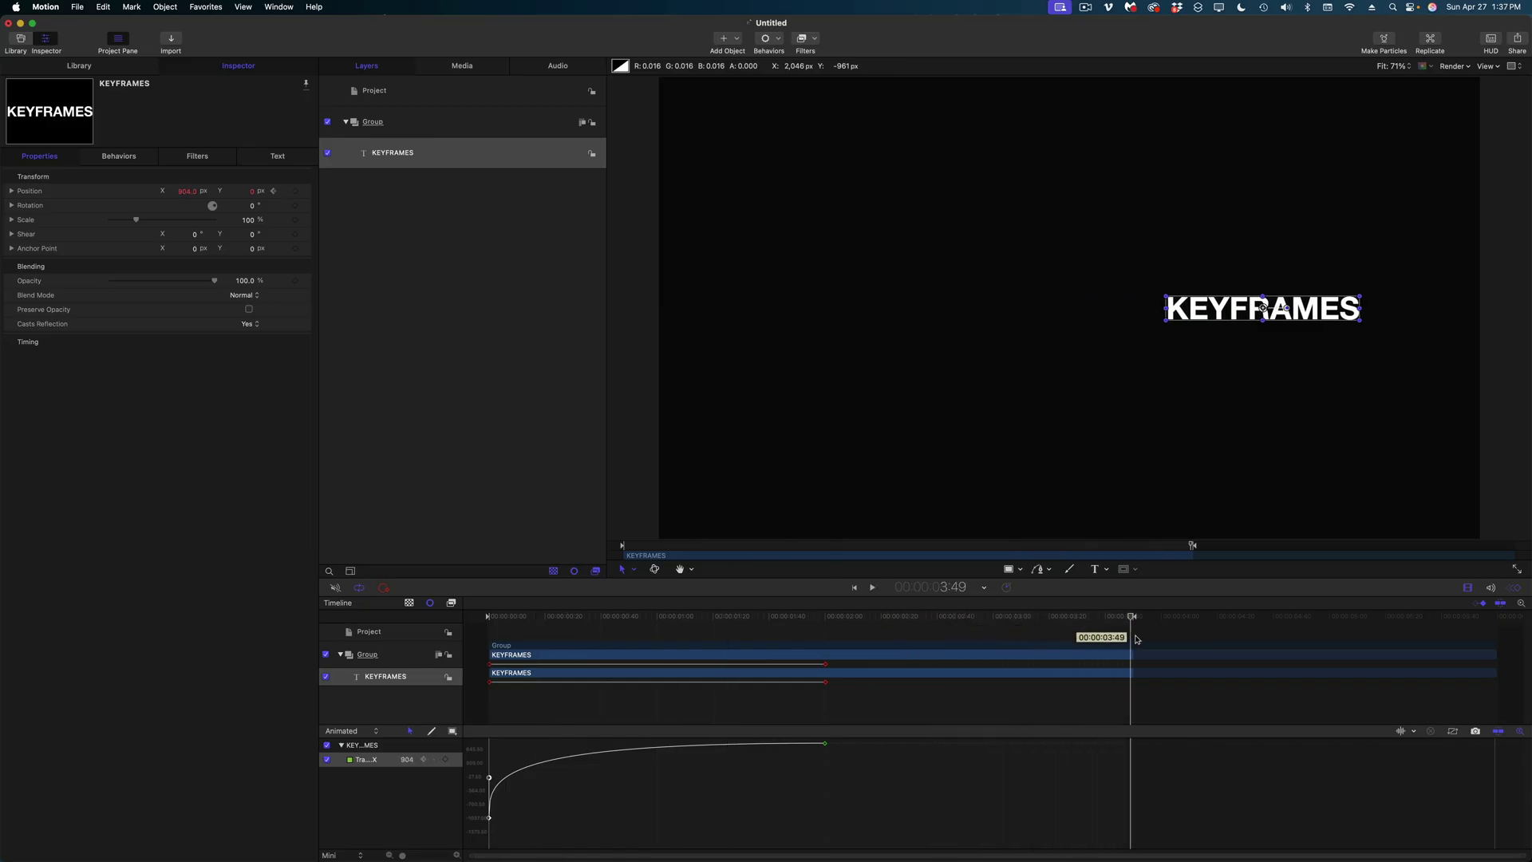
{"action": "key", "text": "super+shift+a"}
Step: Key the KEYFRAMES title's X position at 915 at 2:00, replacing the drifted 904
{"action": "left_click", "coordinate": [1077, 617]}
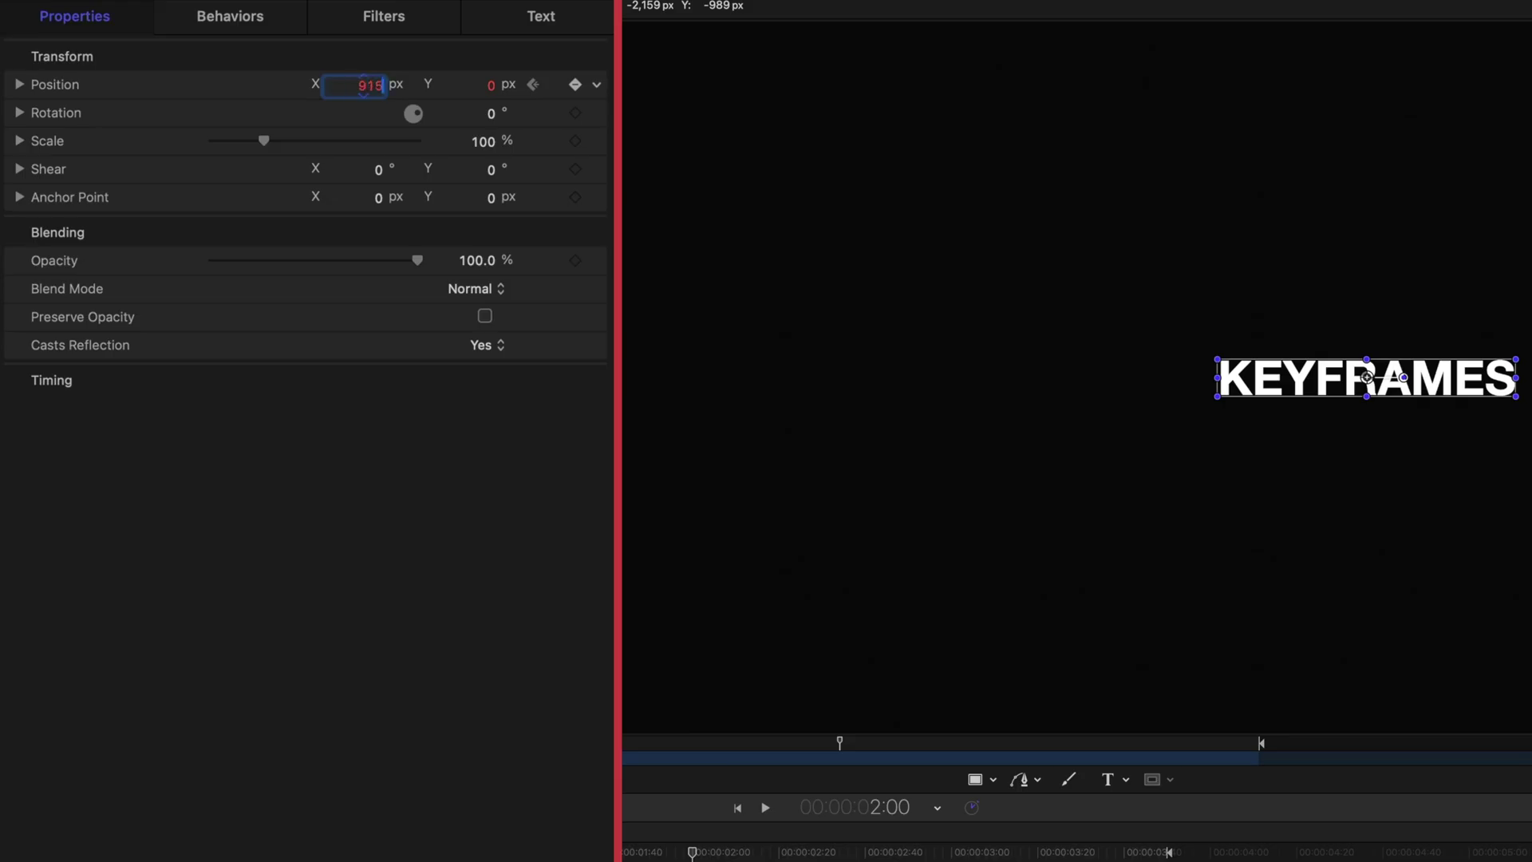
{"action": "key", "text": "Return"}
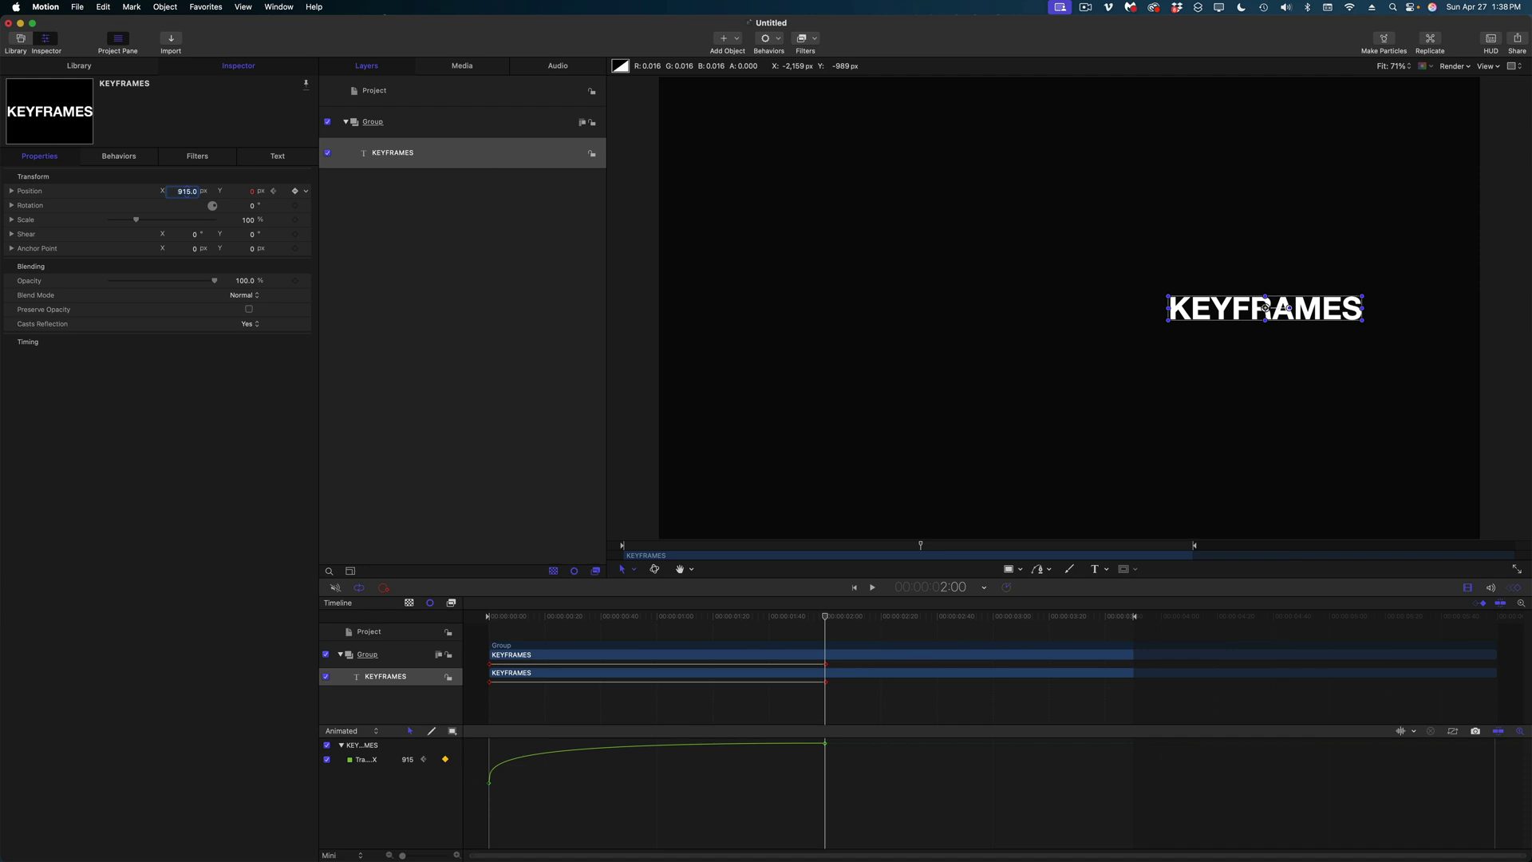
Step: Reshape the title's X curve around the 2-second keyframe to overshoot, then settle by 3:27
{"action": "left_click_drag", "start_coordinate": [825, 658], "coordinate": [1061, 661]}
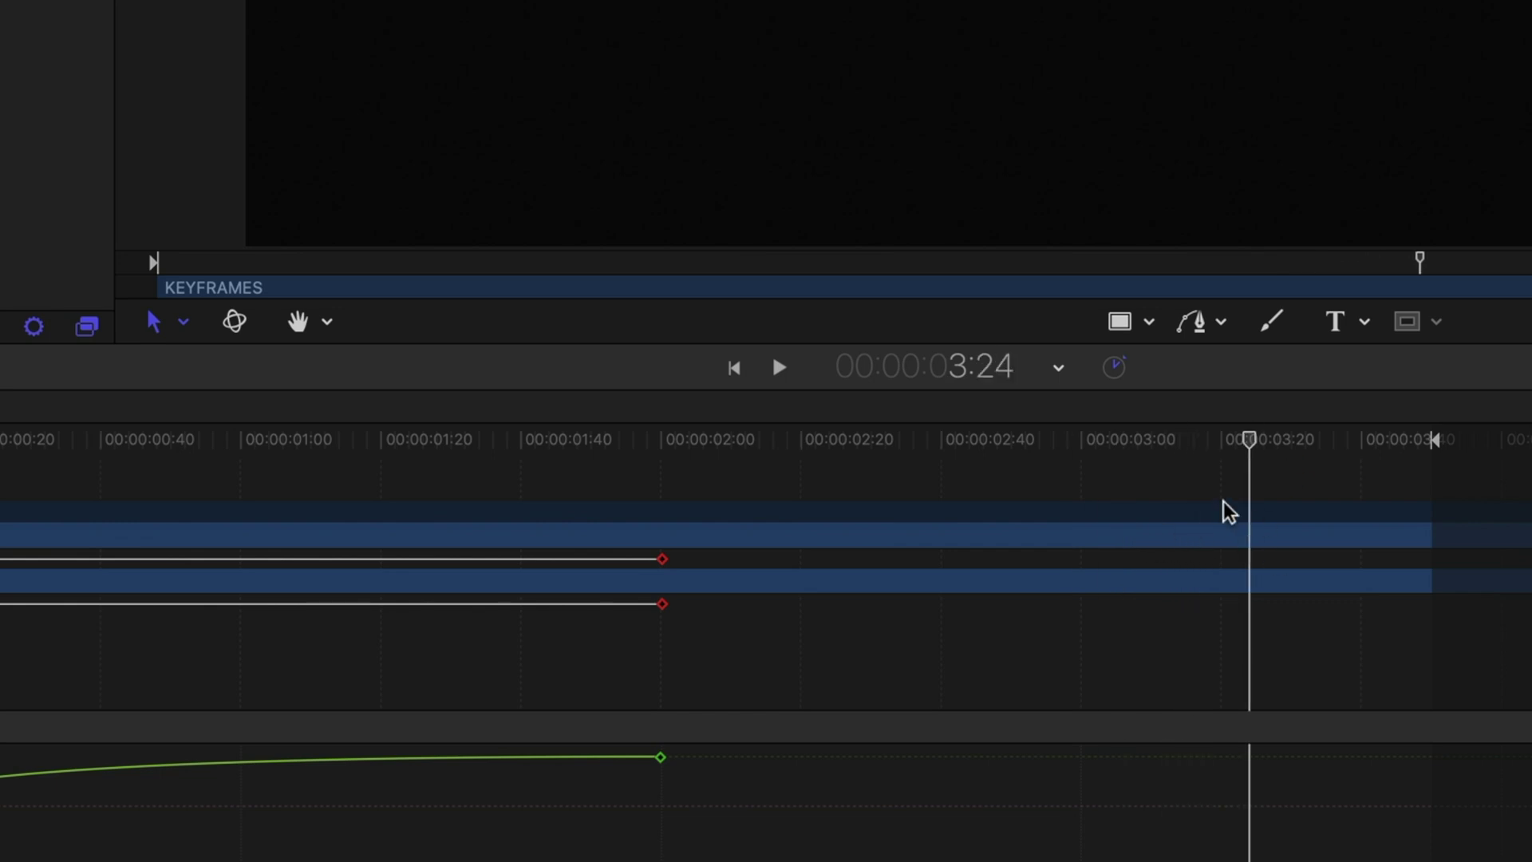
{"action": "left_click", "coordinate": [1227, 511]}
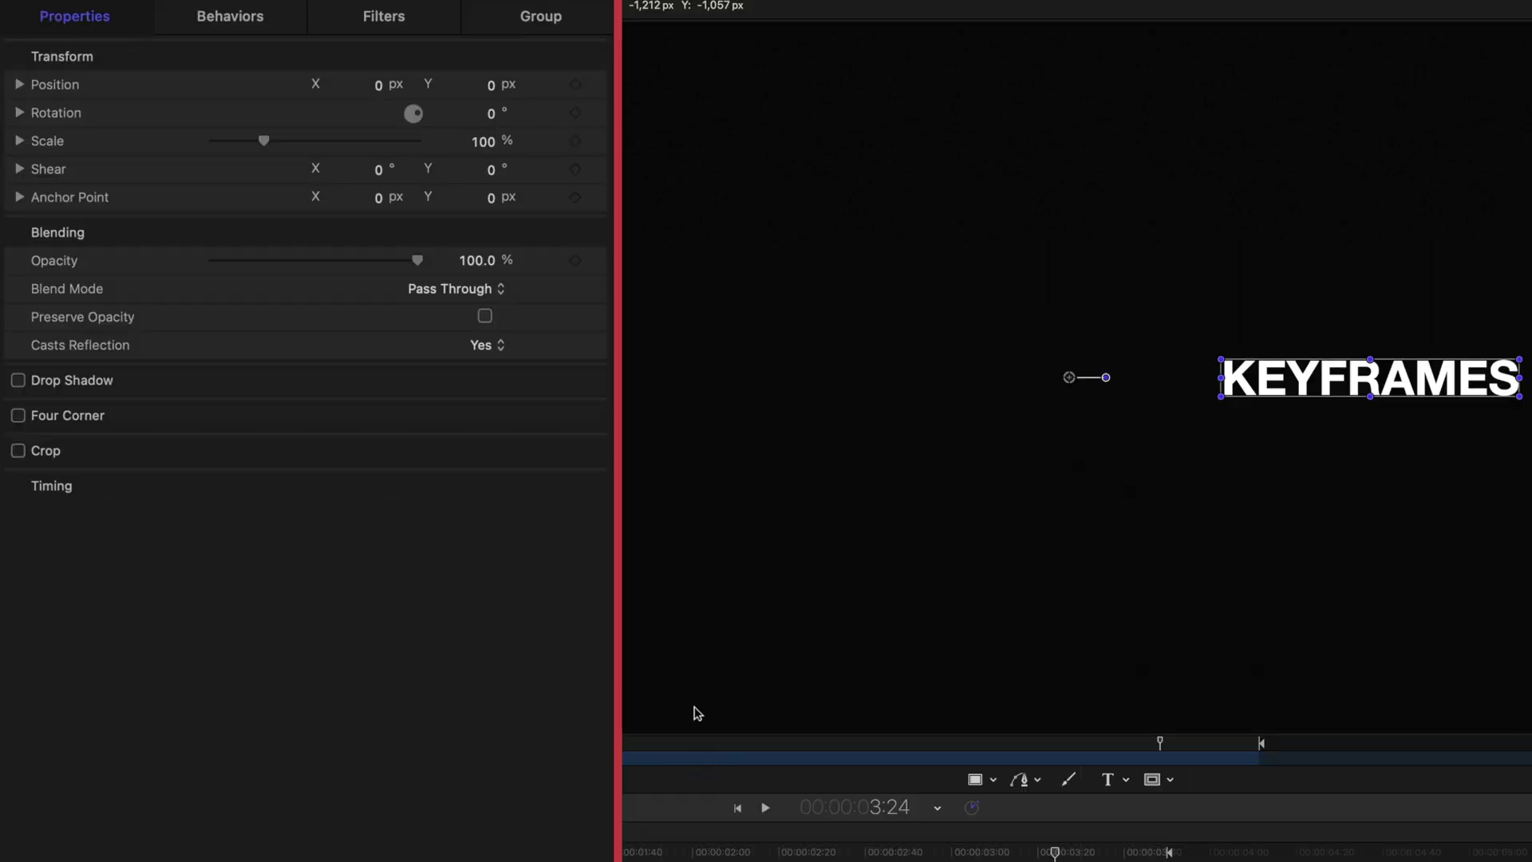
{"action": "mouse_move", "coordinate": [1055, 852]}
{"action": "left_mouse_down"}
{"action": "mouse_move", "coordinate": [695, 852]}
{"action": "mouse_move", "coordinate": [1067, 853]}
{"action": "left_mouse_up"}
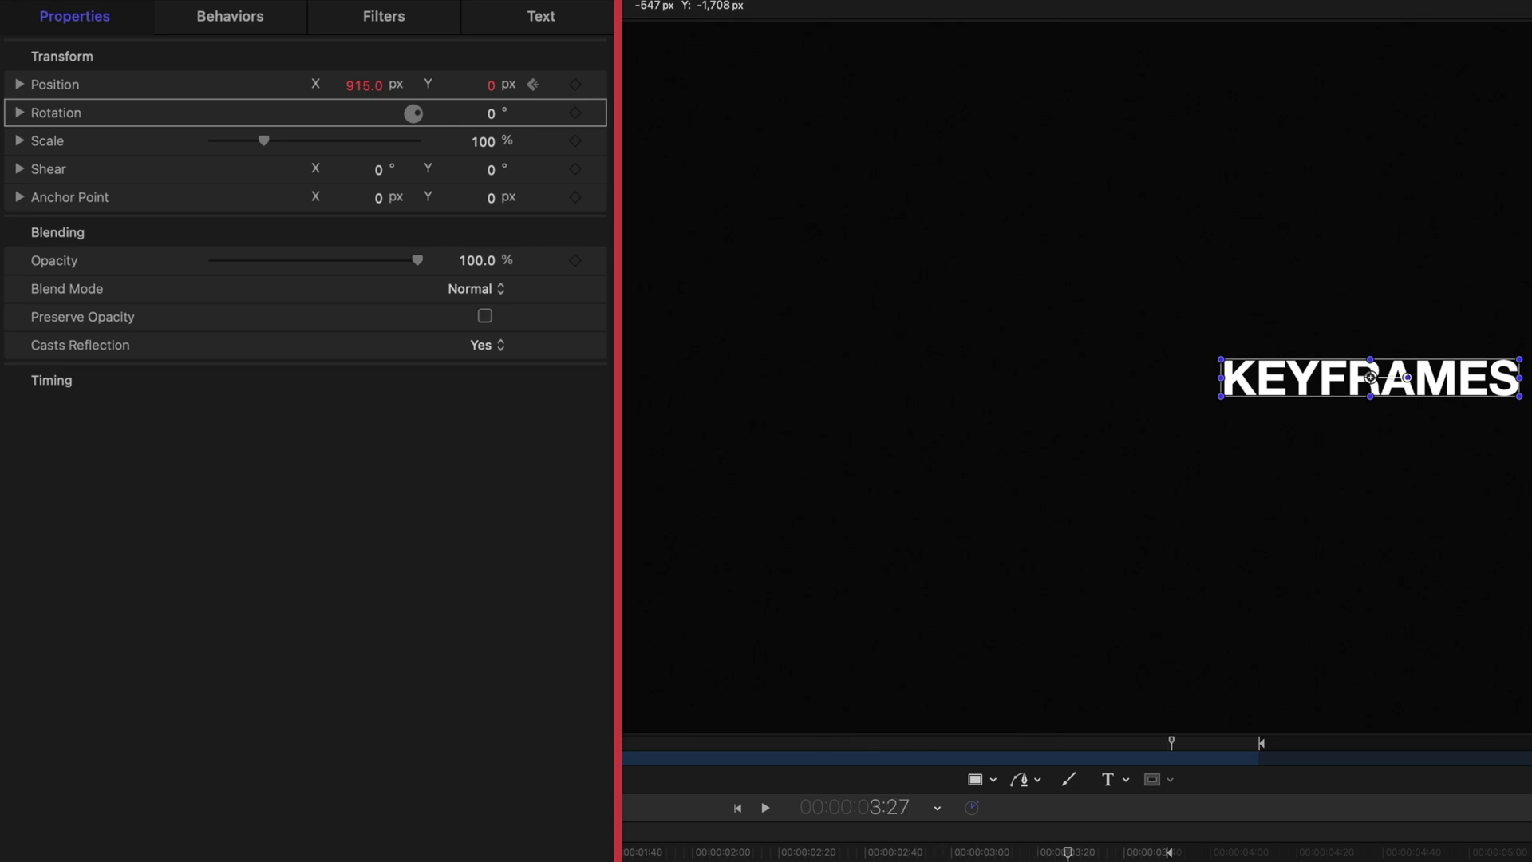
{"action": "left_click", "coordinate": [19, 84]}
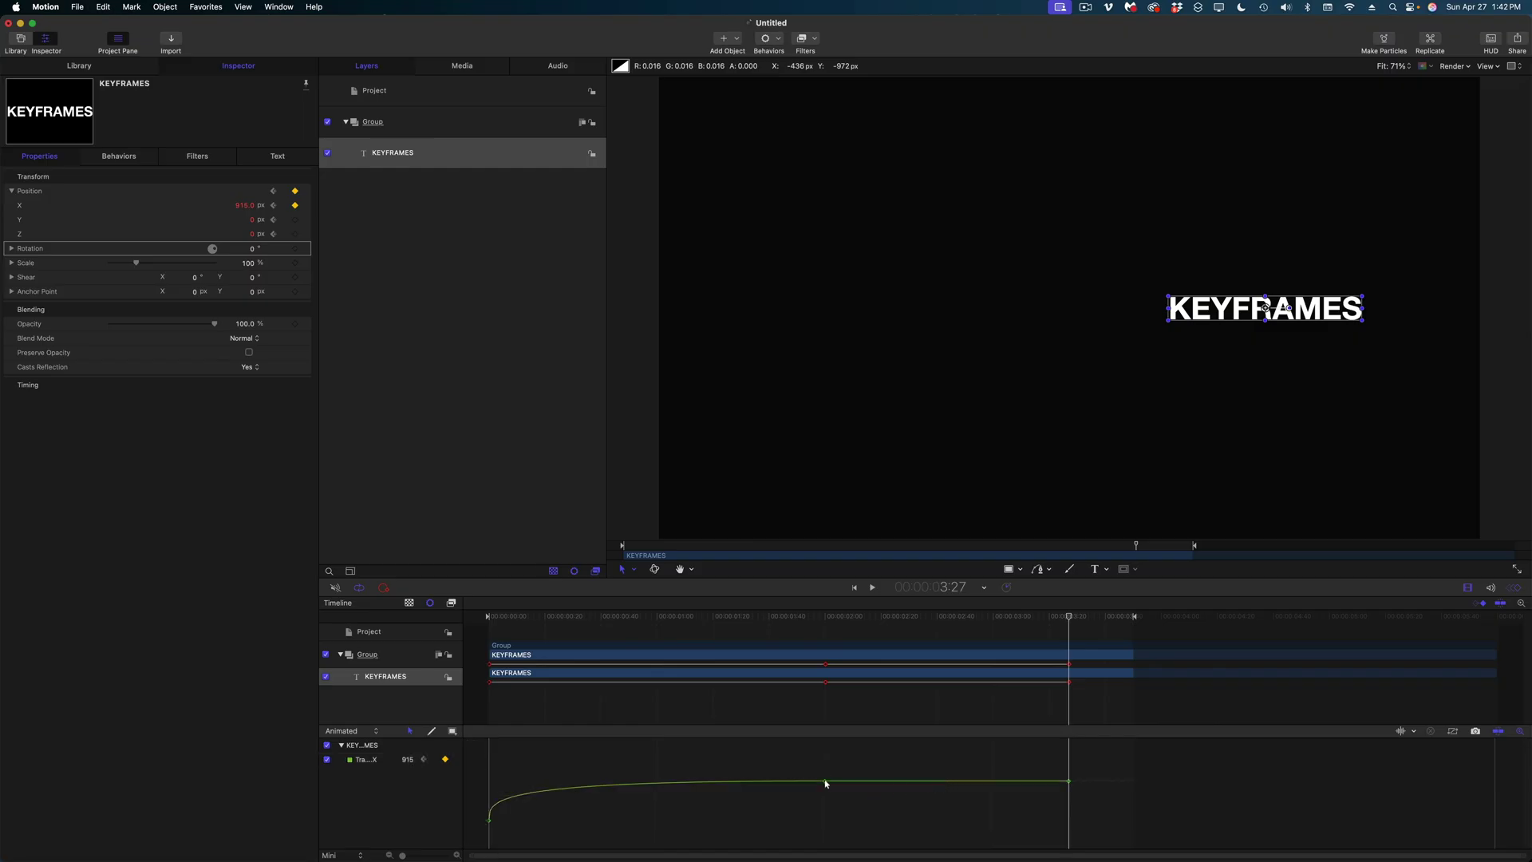
{"action": "left_click", "coordinate": [825, 781]}
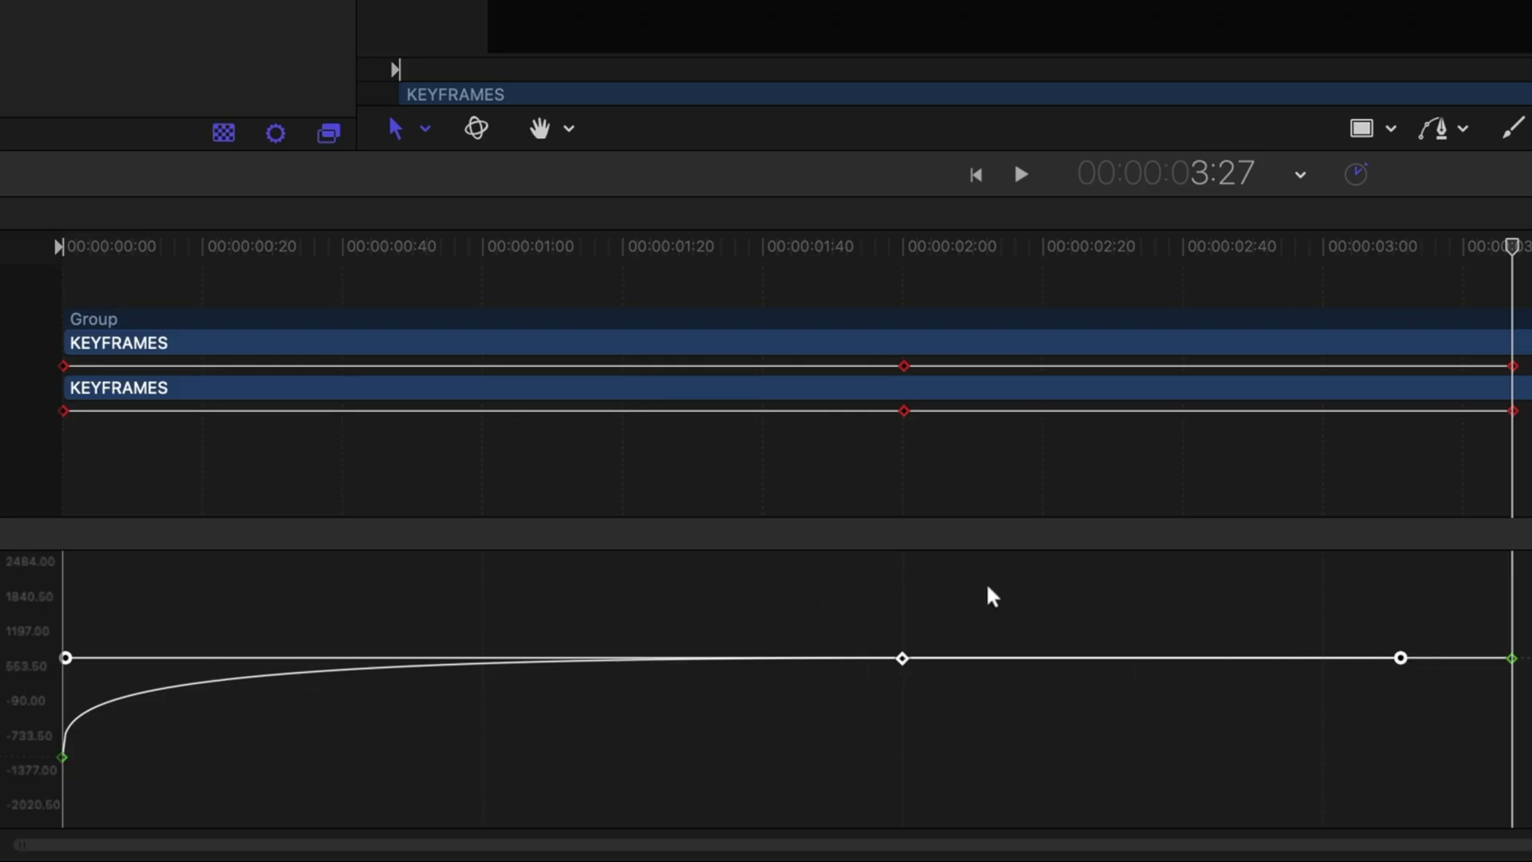
{"action": "left_click_drag", "start_coordinate": [1402, 658], "coordinate": [1246, 584]}
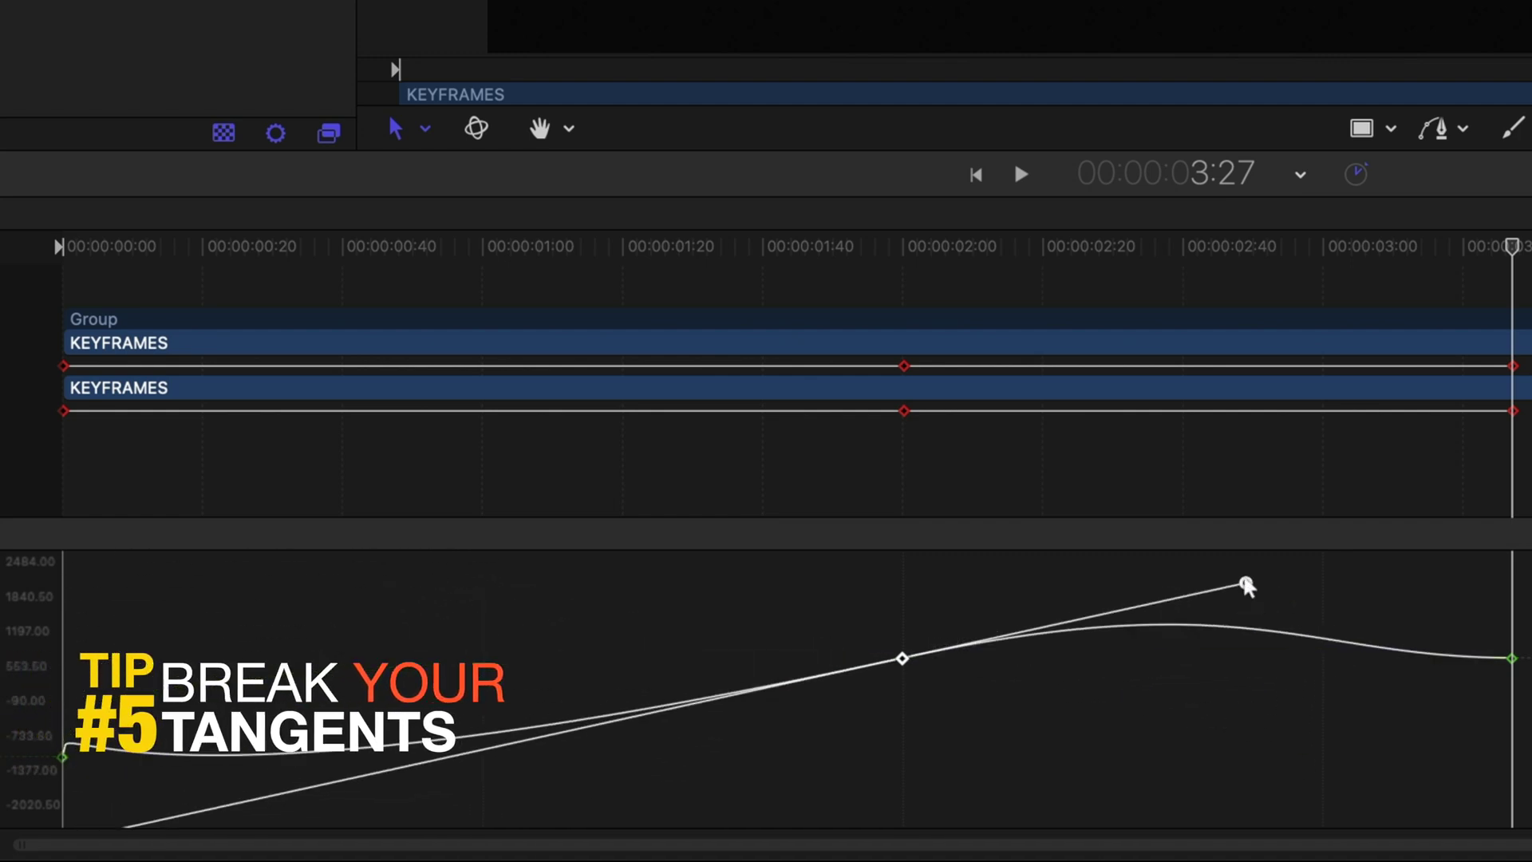
Step: Break the tangent at the 2-second X keyframe and adjust each handle to sharpen the peak
{"action": "right_click", "coordinate": [1246, 585]}
{"action": "left_click", "coordinate": [1275, 594]}
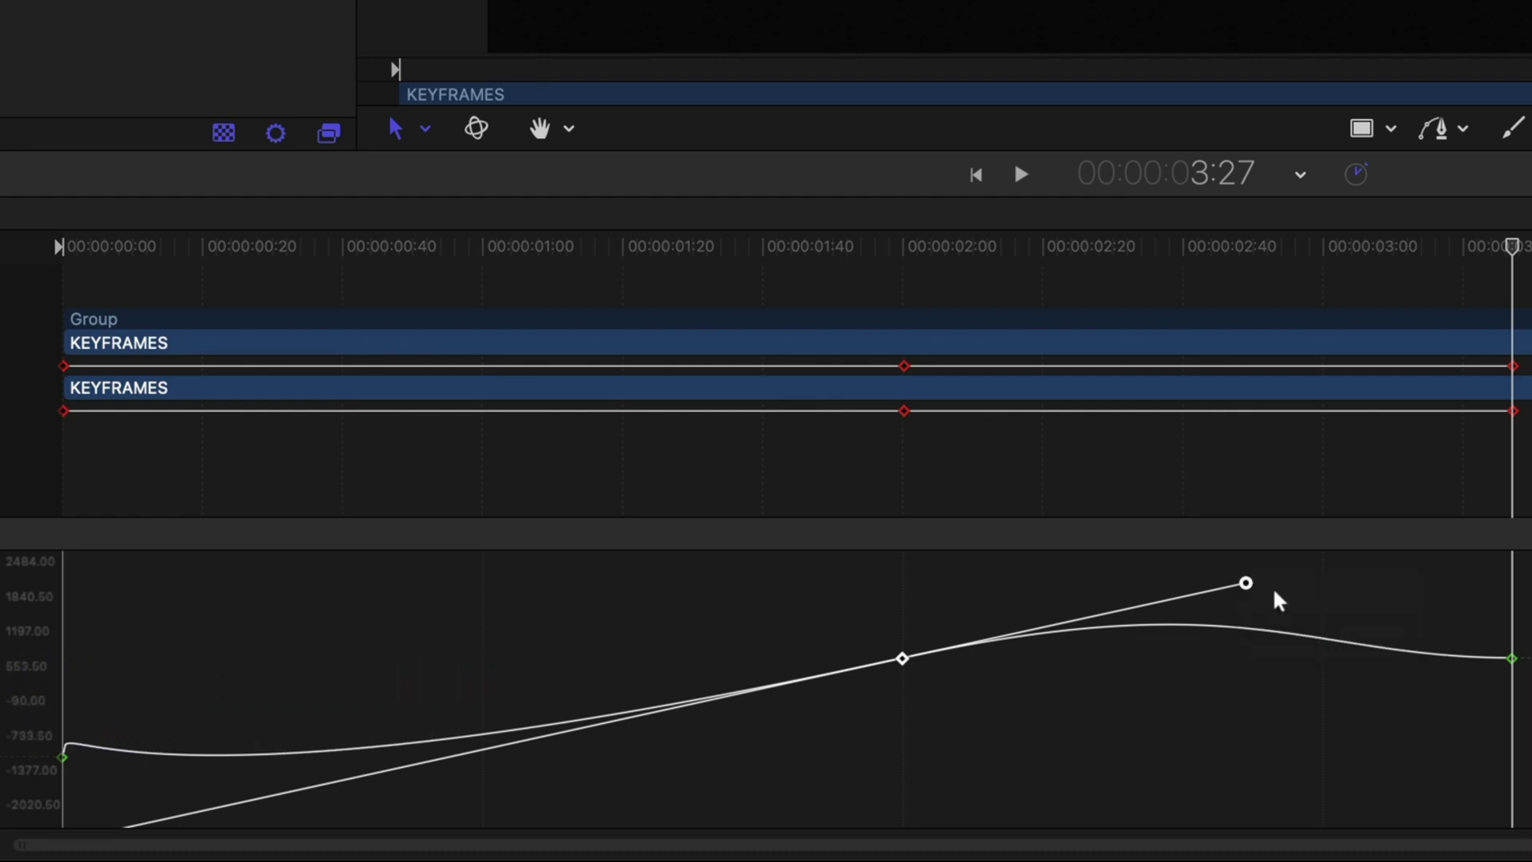
{"action": "left_click_drag", "start_coordinate": [1246, 584], "coordinate": [1193, 698]}
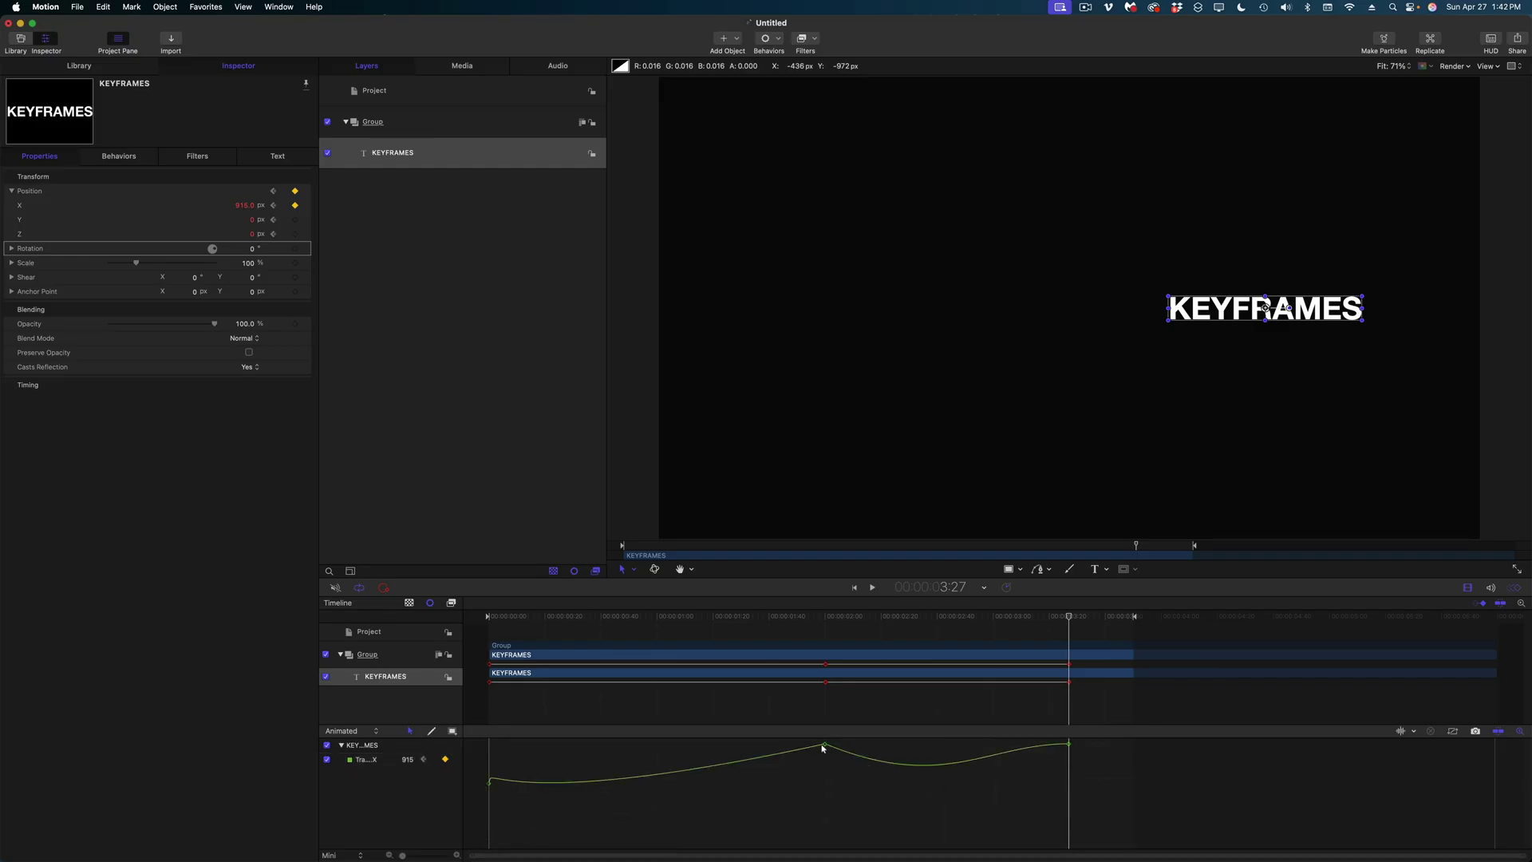
{"action": "left_click_drag", "start_coordinate": [822, 749], "coordinate": [917, 811]}
{"action": "left_click", "coordinate": [1069, 751]}
{"action": "left_click", "coordinate": [827, 750]}
{"action": "left_click_drag", "start_coordinate": [495, 821], "coordinate": [613, 810]}
Step: Steepen the X curve out of the 2-second keyframe and fit the graph to it
{"action": "left_click", "coordinate": [937, 799]}
{"action": "left_click", "coordinate": [825, 747]}
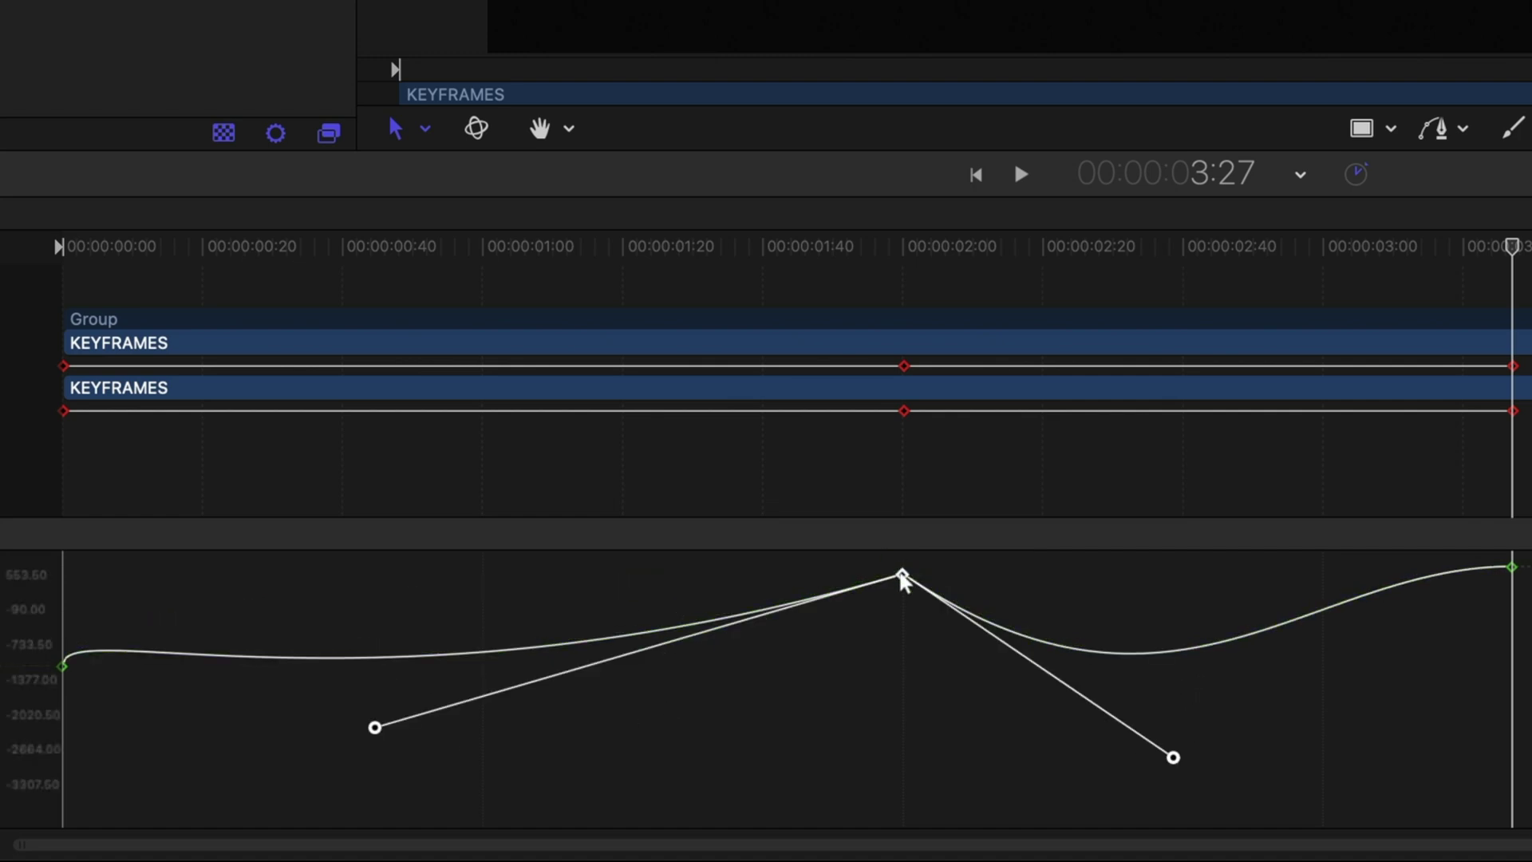
{"action": "left_click_drag", "start_coordinate": [1173, 756], "coordinate": [1242, 352]}
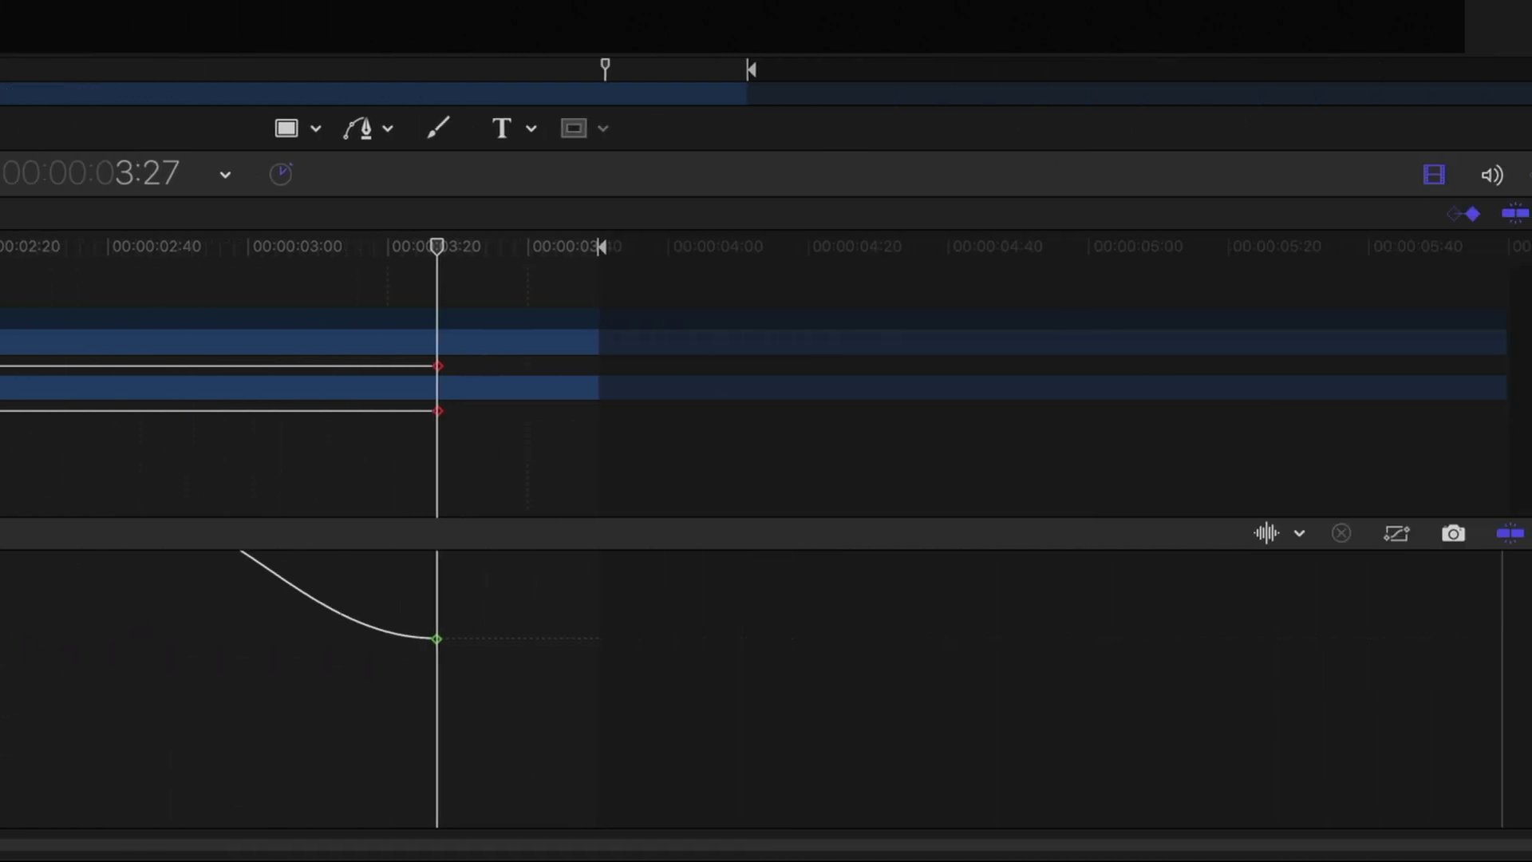
{"action": "left_click", "coordinate": [1341, 534]}
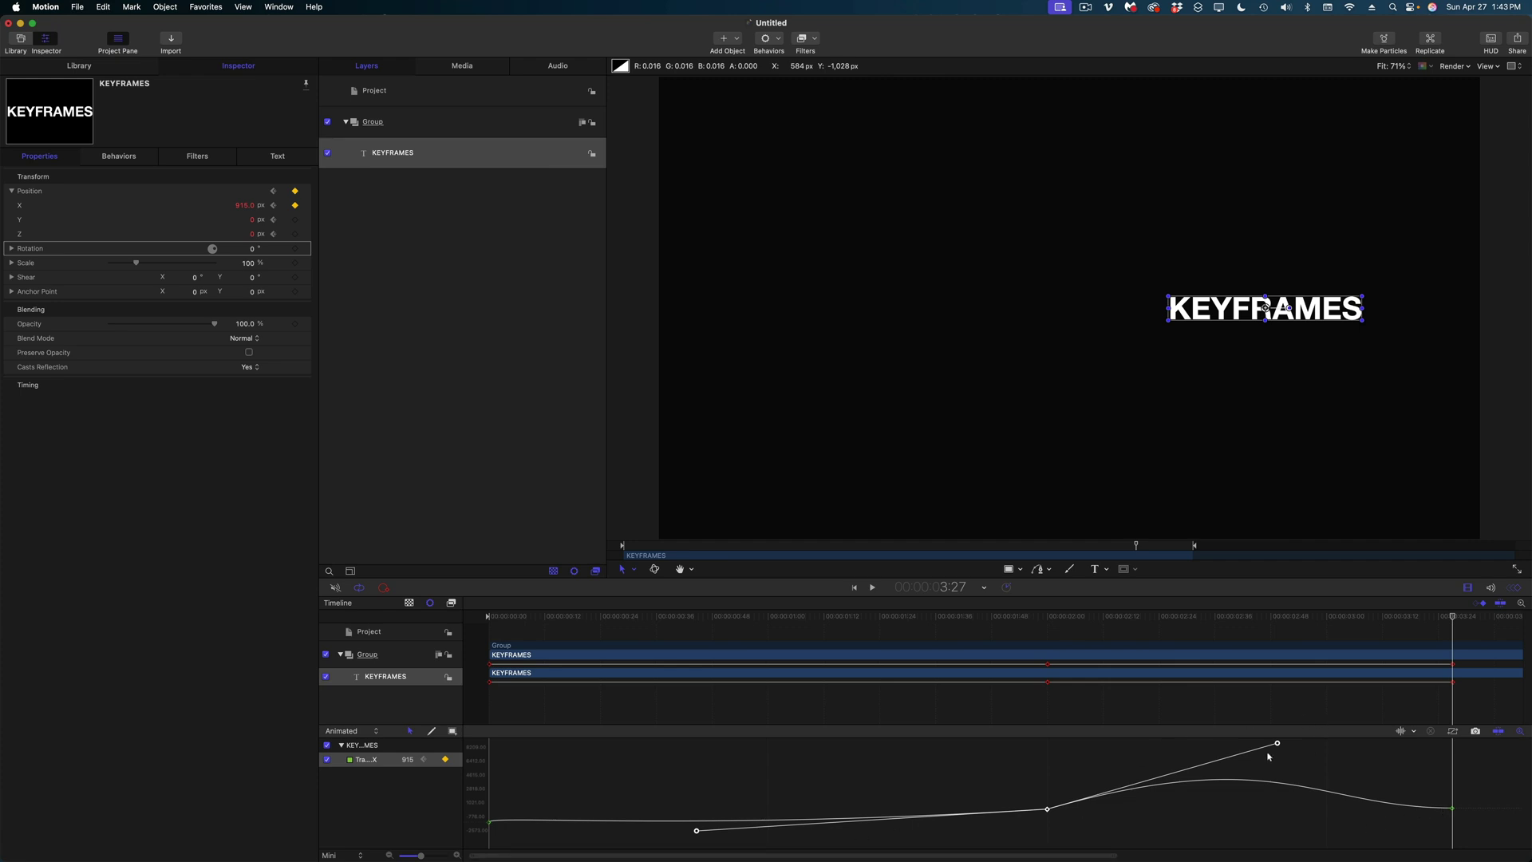
{"action": "left_click_drag", "start_coordinate": [1277, 746], "coordinate": [1055, 596]}
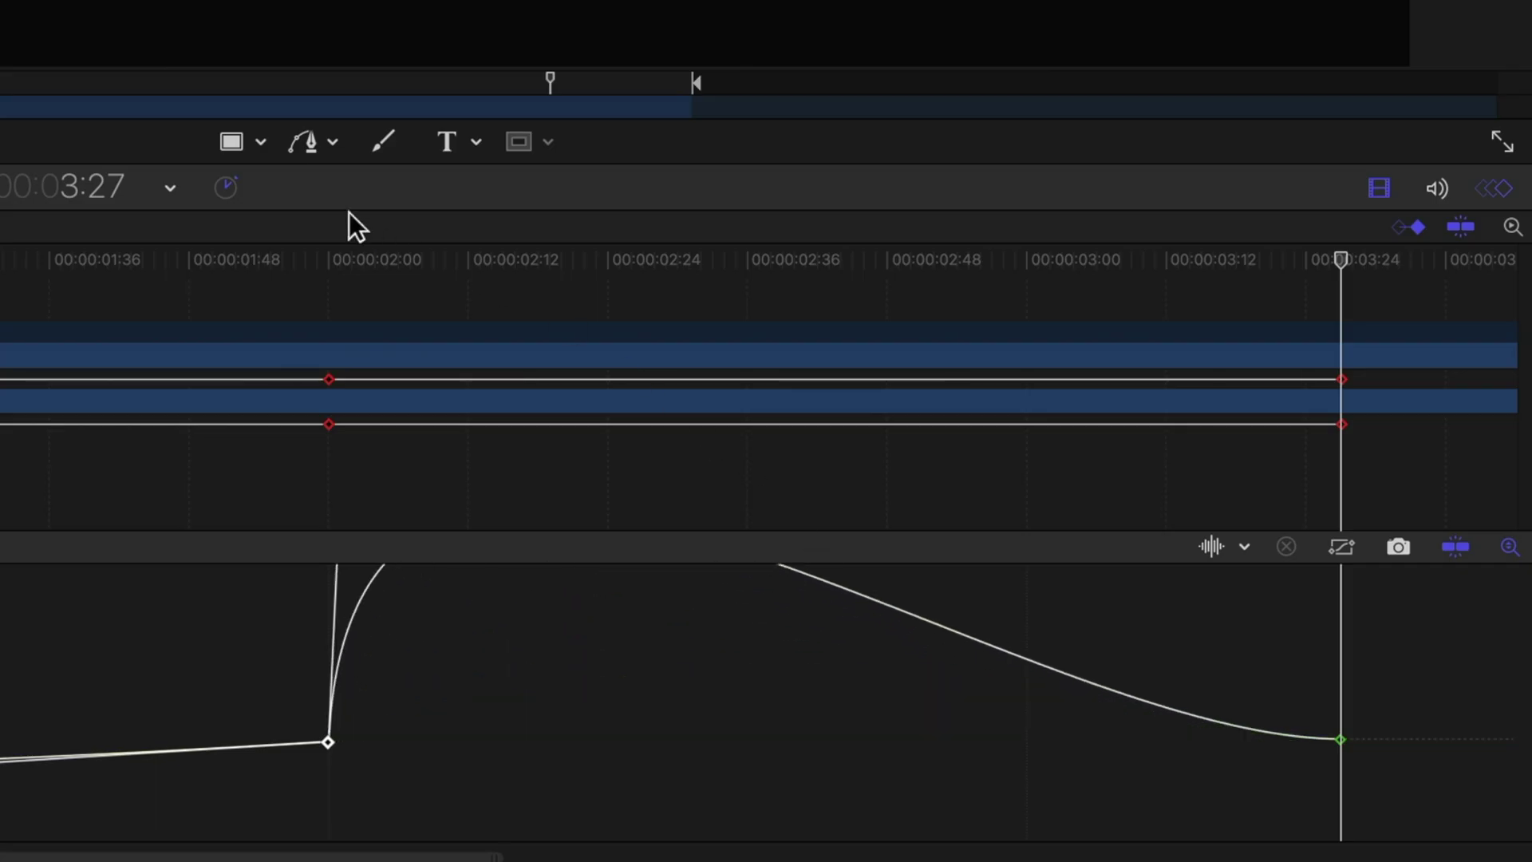
Step: Fit the graph to the whole title X curve and select its final 3:27 keyframe
{"action": "left_click", "coordinate": [1510, 549]}
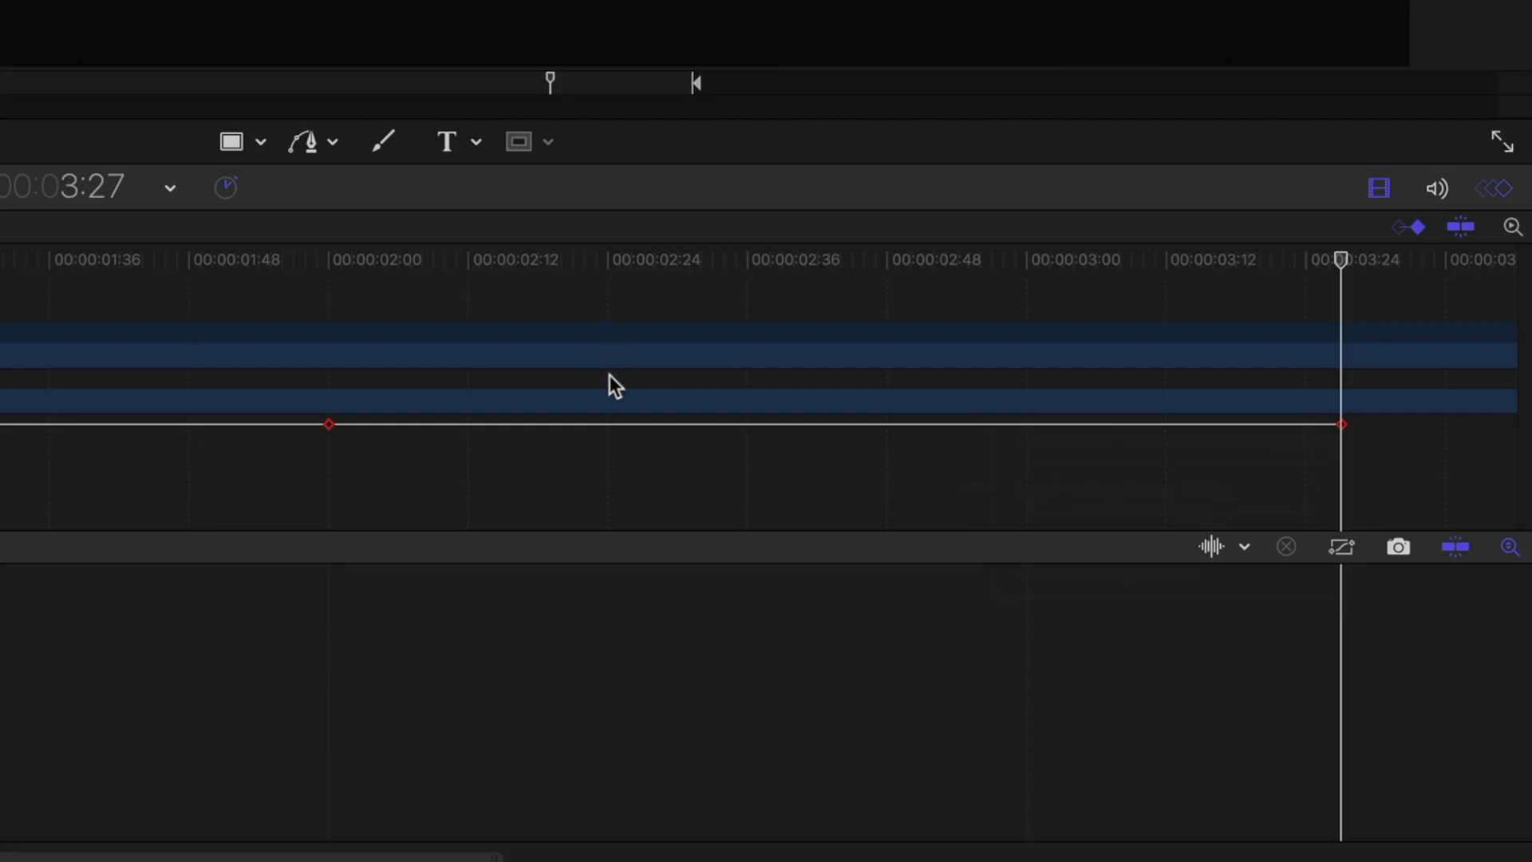
{"action": "left_click", "coordinate": [610, 378]}
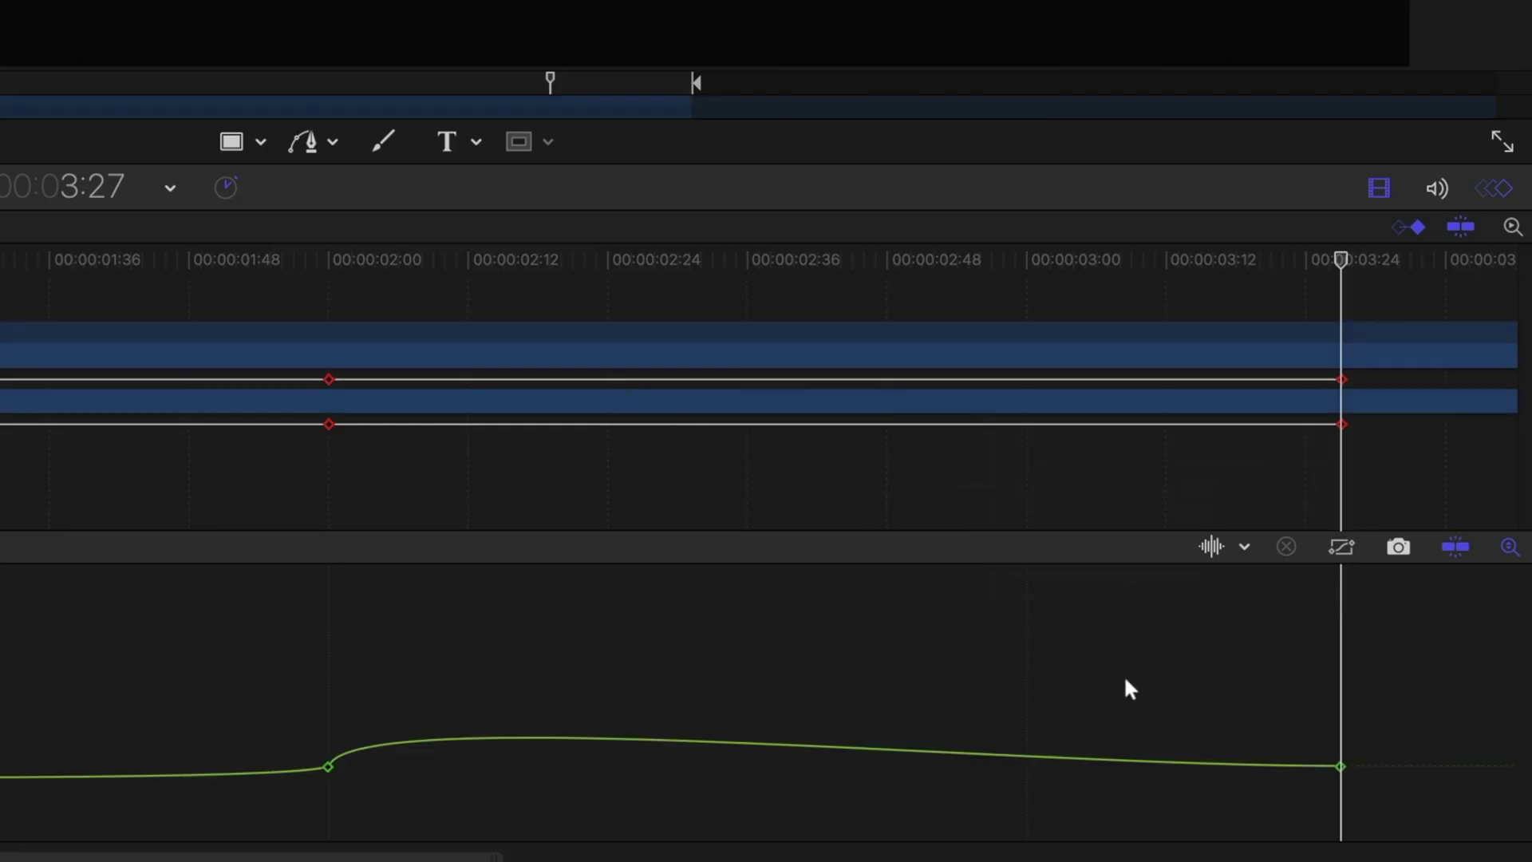
{"action": "left_click", "coordinate": [1340, 766]}
Step: Delete the final X keyframe and bend the first keyframe's handle for a fast launch
{"action": "right_click", "coordinate": [1341, 766]}
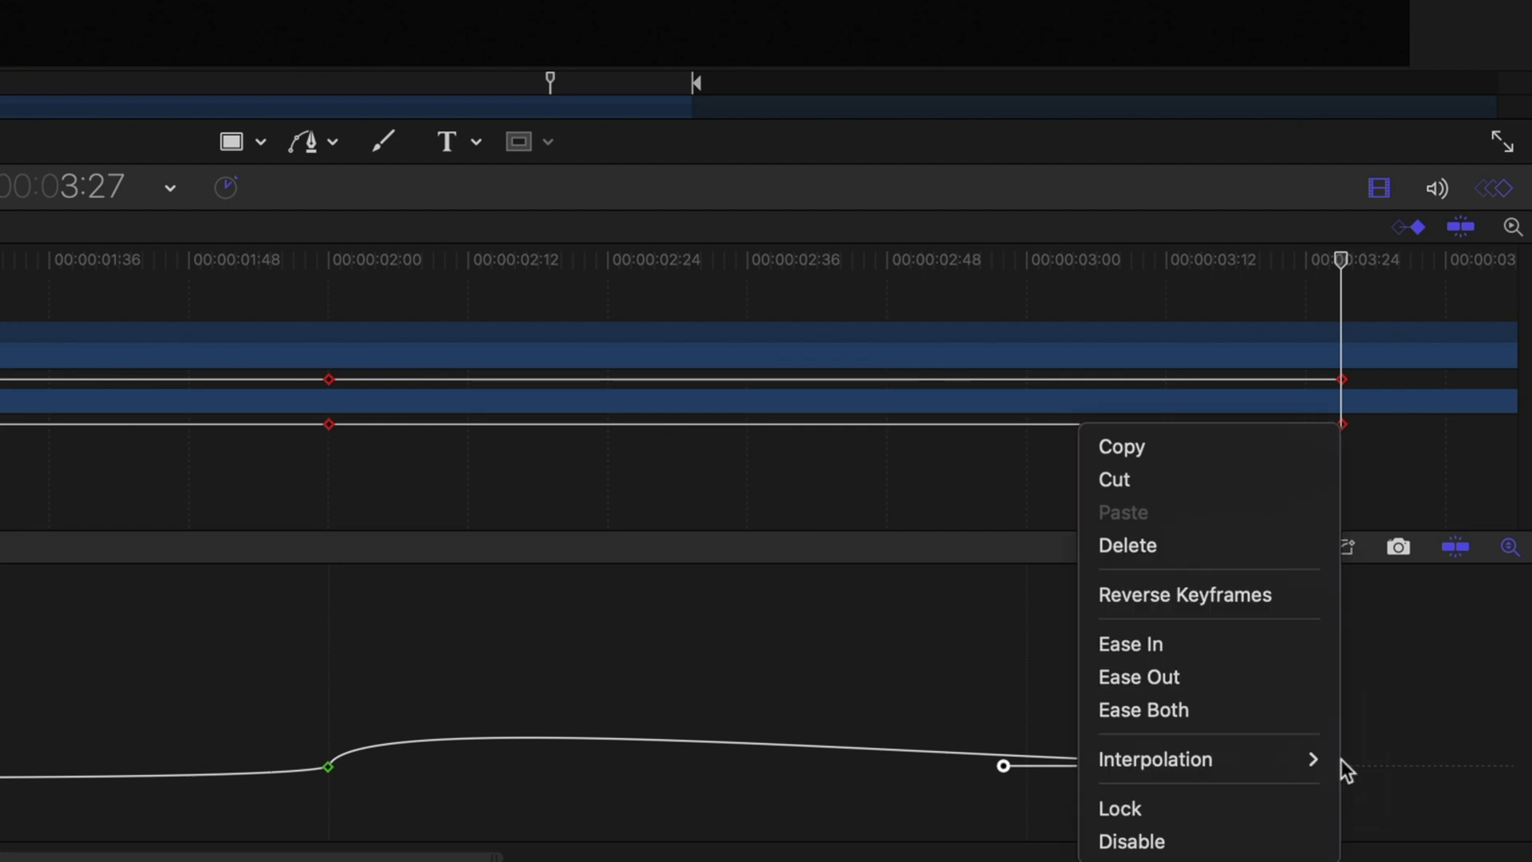
{"action": "left_click", "coordinate": [1194, 548]}
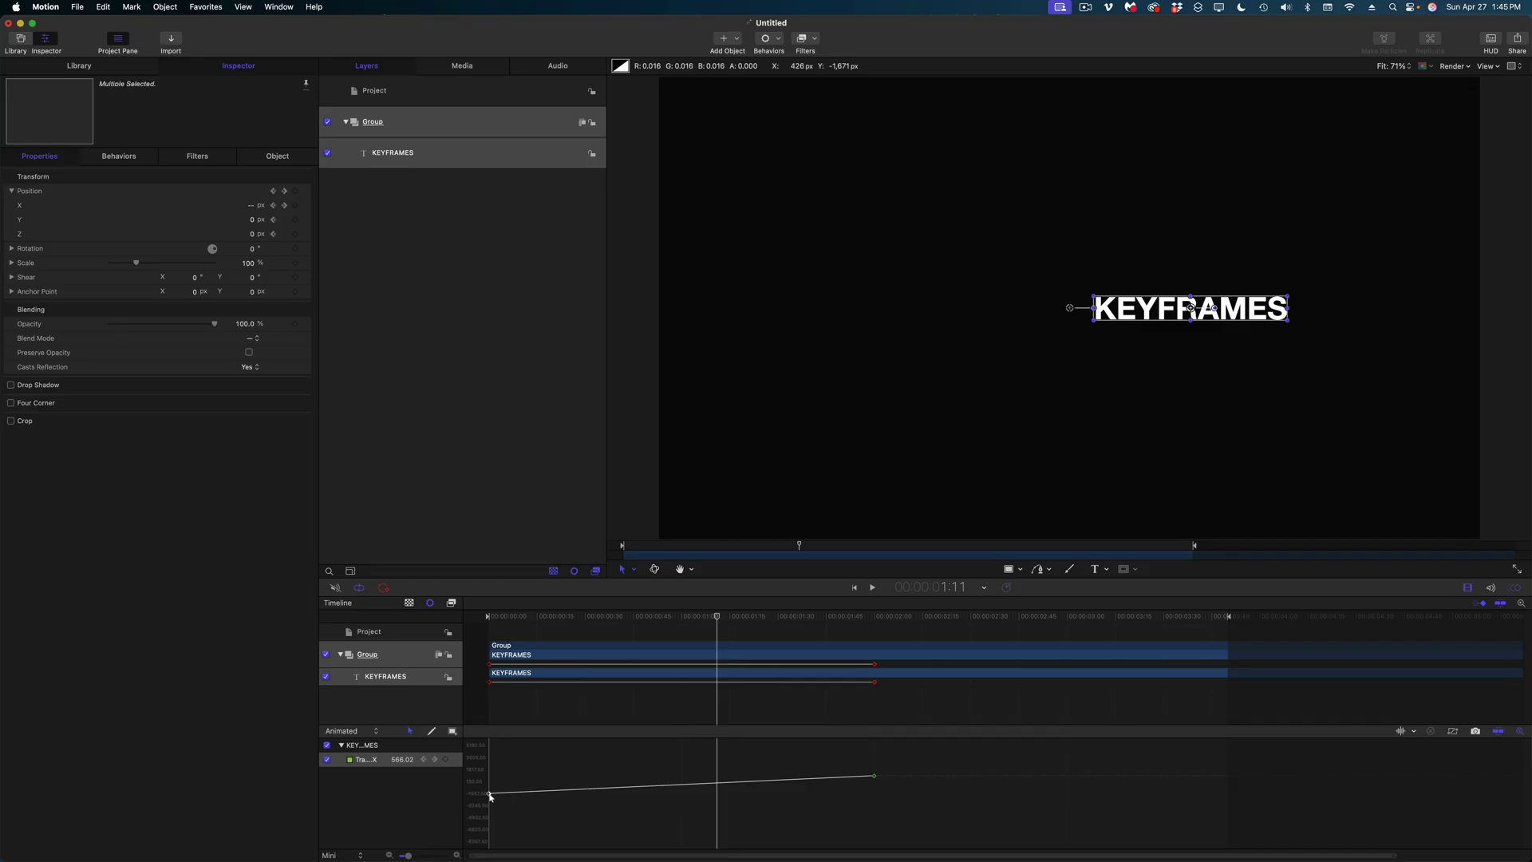
{"action": "left_click_drag", "start_coordinate": [490, 795], "coordinate": [831, 762]}
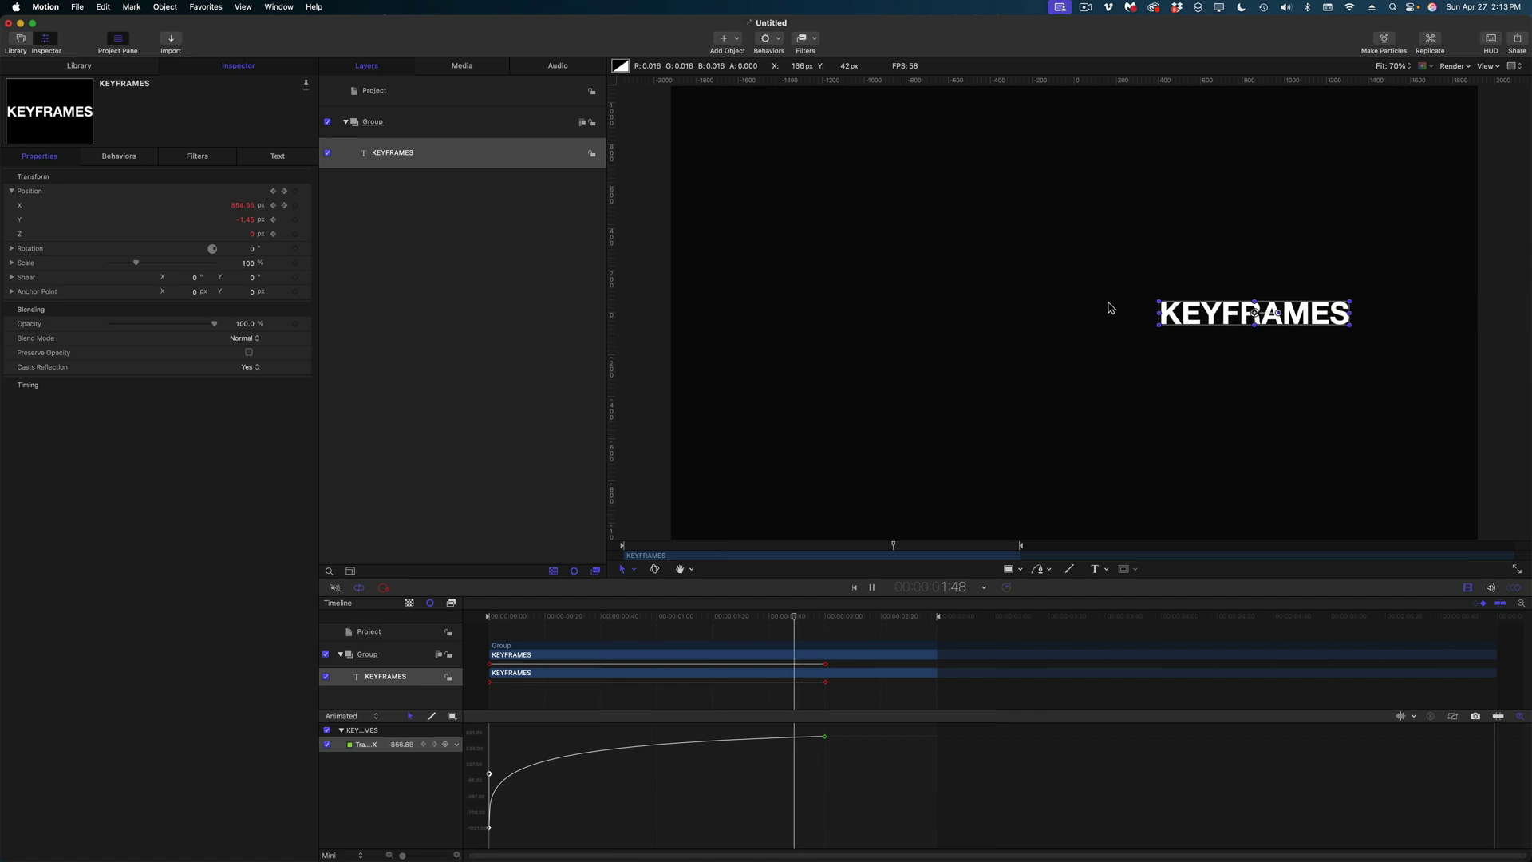
Step: Stop the preview and bring the playhead back to 00:00:00:00
{"action": "key", "text": "space"}
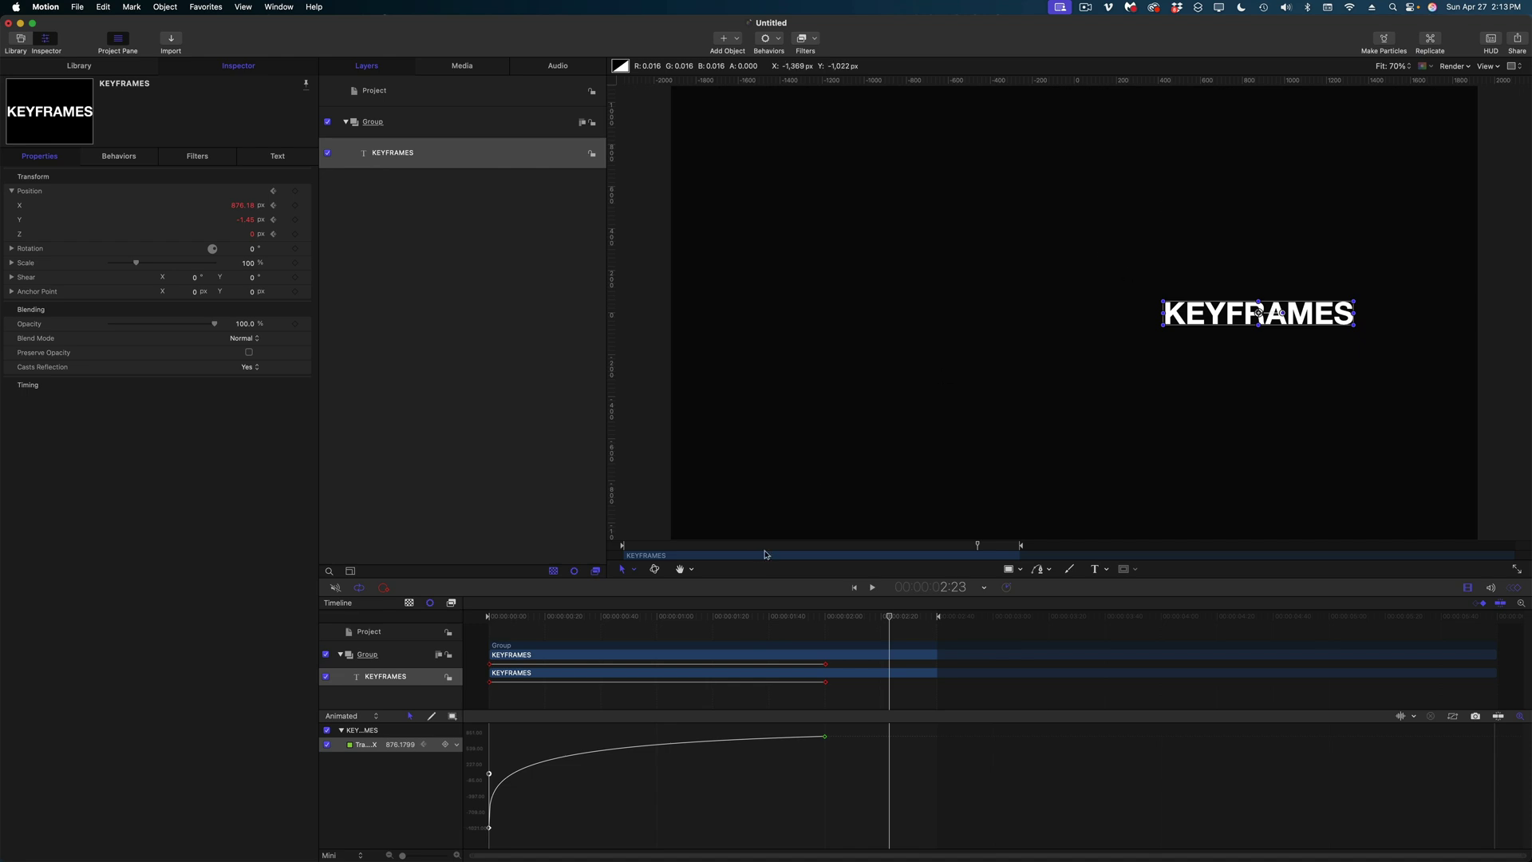
{"action": "left_click_drag", "start_coordinate": [748, 610], "coordinate": [489, 633]}
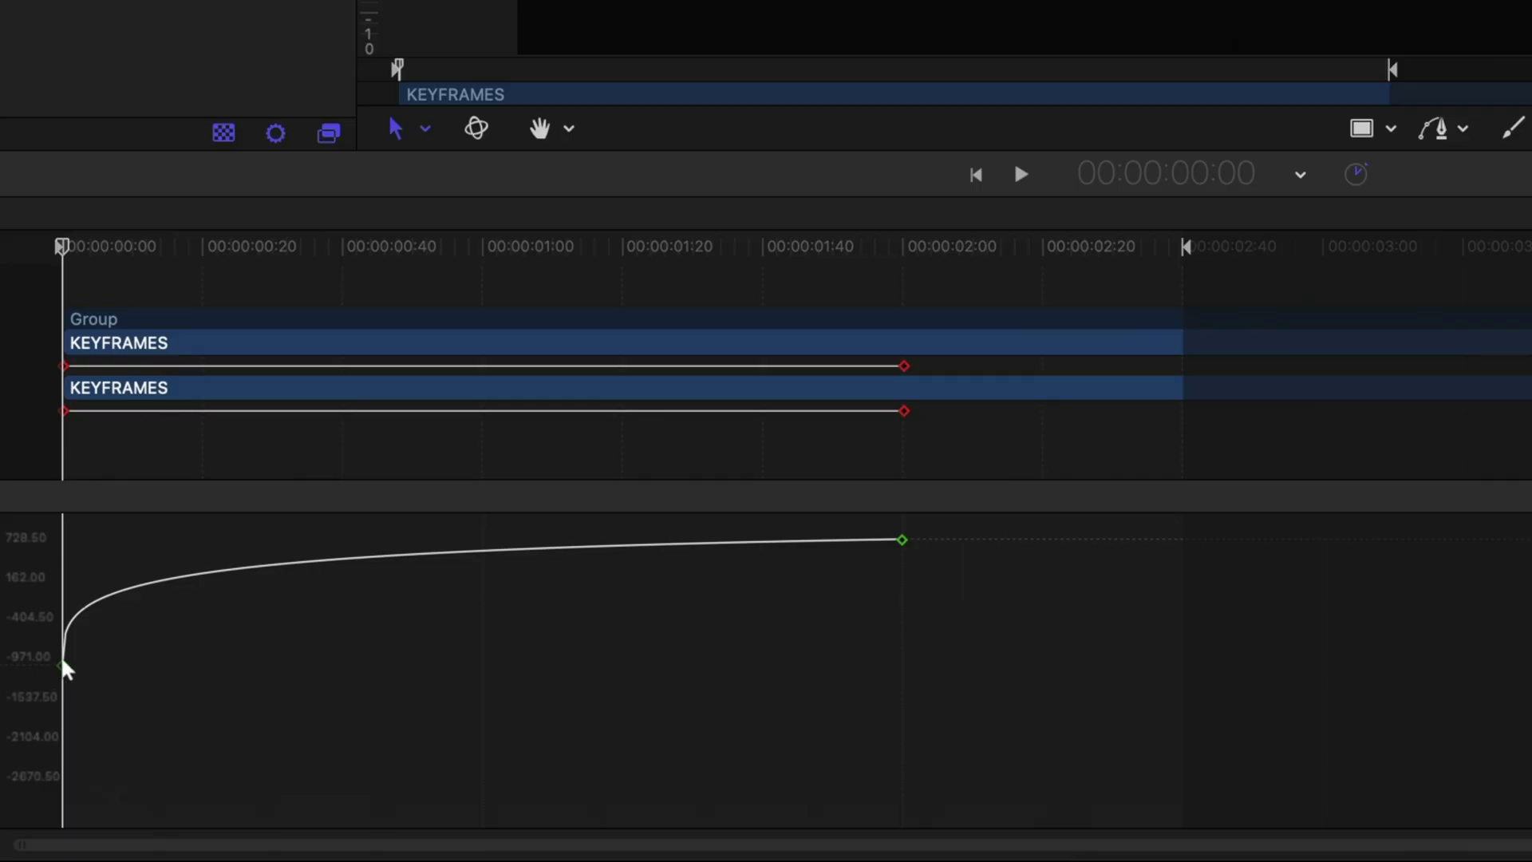
Step: Bend the first X keyframe's handle so the curve dips below -915, then play it
{"action": "left_click_drag", "start_coordinate": [65, 590], "coordinate": [177, 795]}
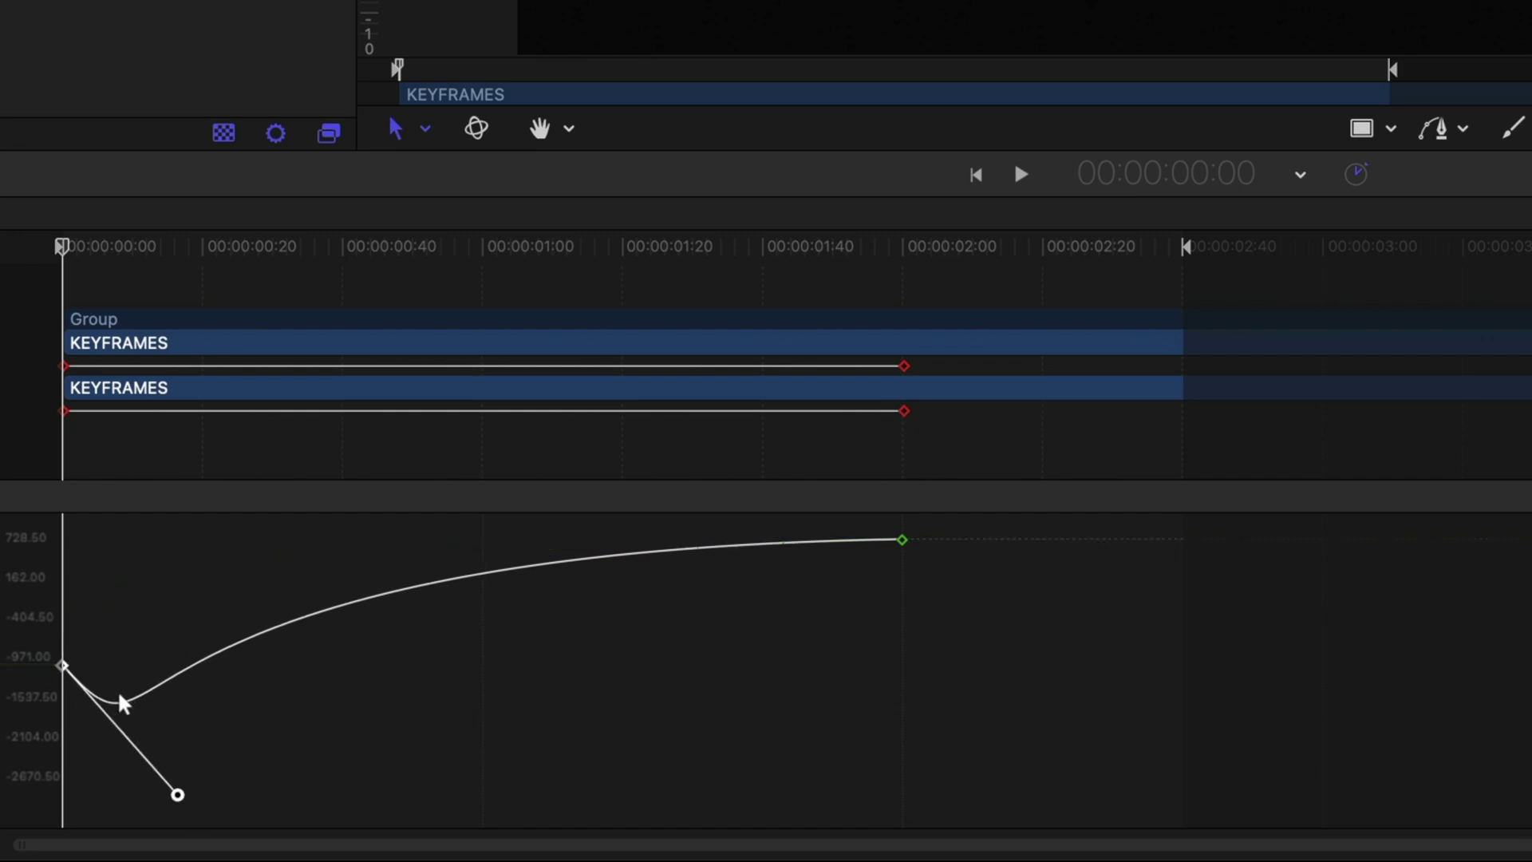
{"action": "key", "text": "space"}
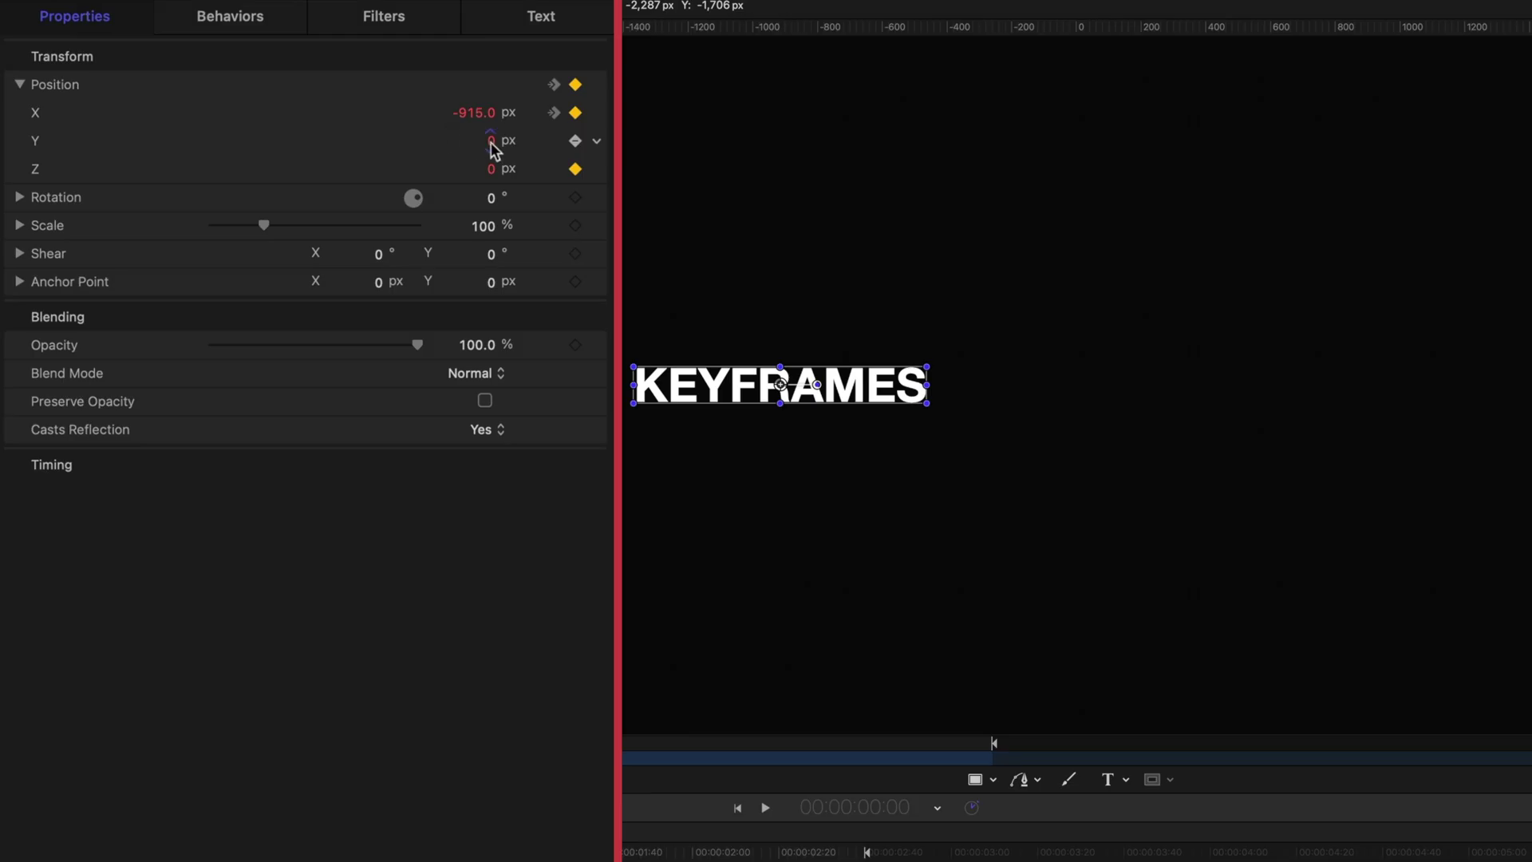
Step: Key the title's Y position at 915 at the start and -915 at 2 seconds
{"action": "left_click", "coordinate": [491, 142]}
{"action": "type", "text": "915"}
{"action": "key", "text": "Return"}
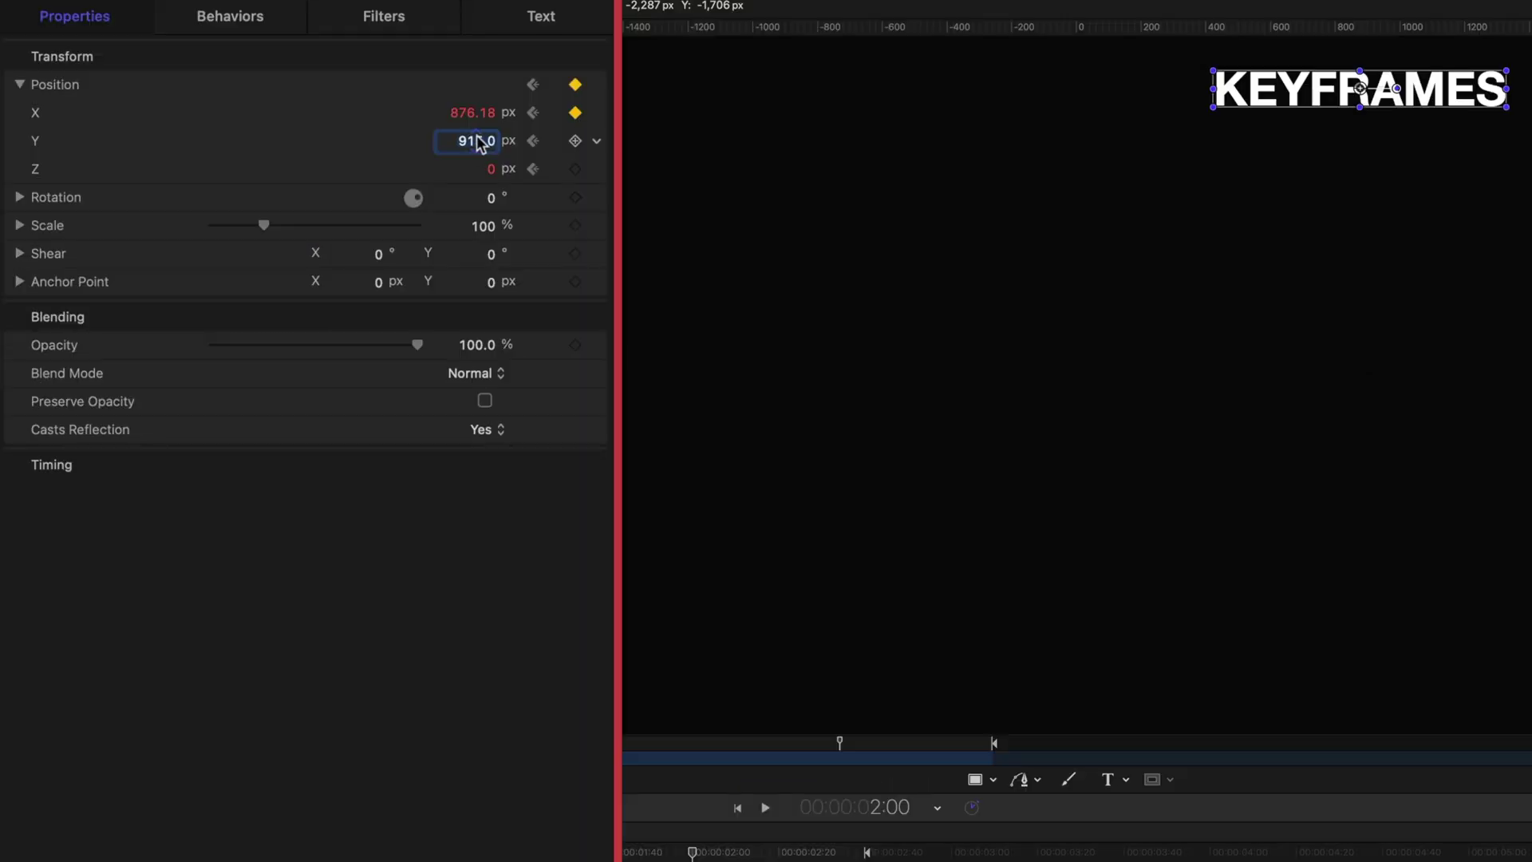
{"action": "key", "text": "BackSpace"}
{"action": "key", "text": "Return"}
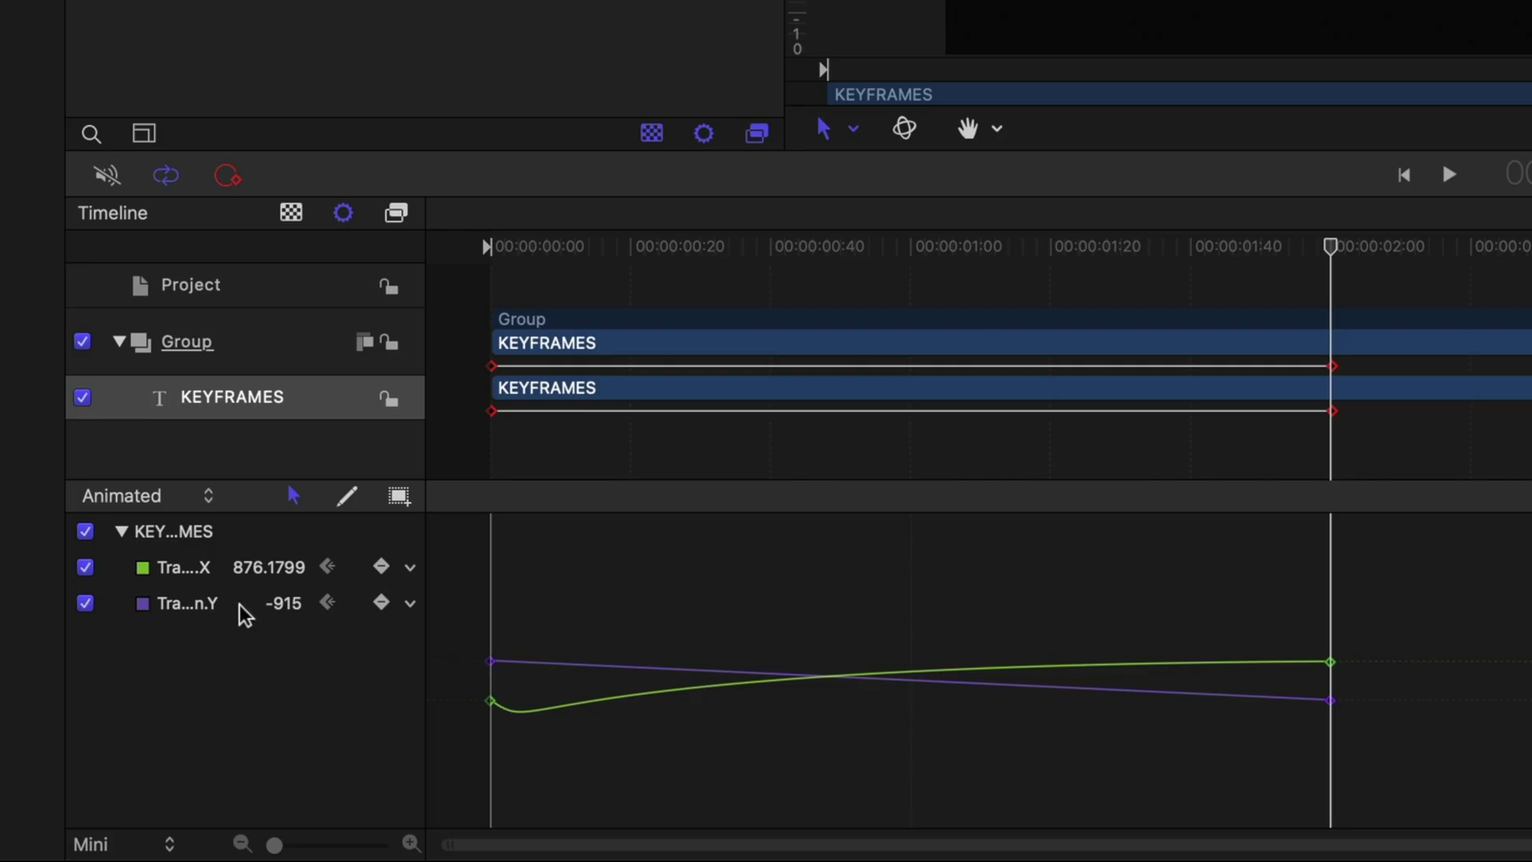
Step: Widen the curve list and isolate the Position.Y curve in the Keyframe Editor
{"action": "left_click_drag", "start_coordinate": [465, 747], "coordinate": [529, 749]}
{"action": "left_click_drag", "start_coordinate": [592, 579], "coordinate": [595, 579]}
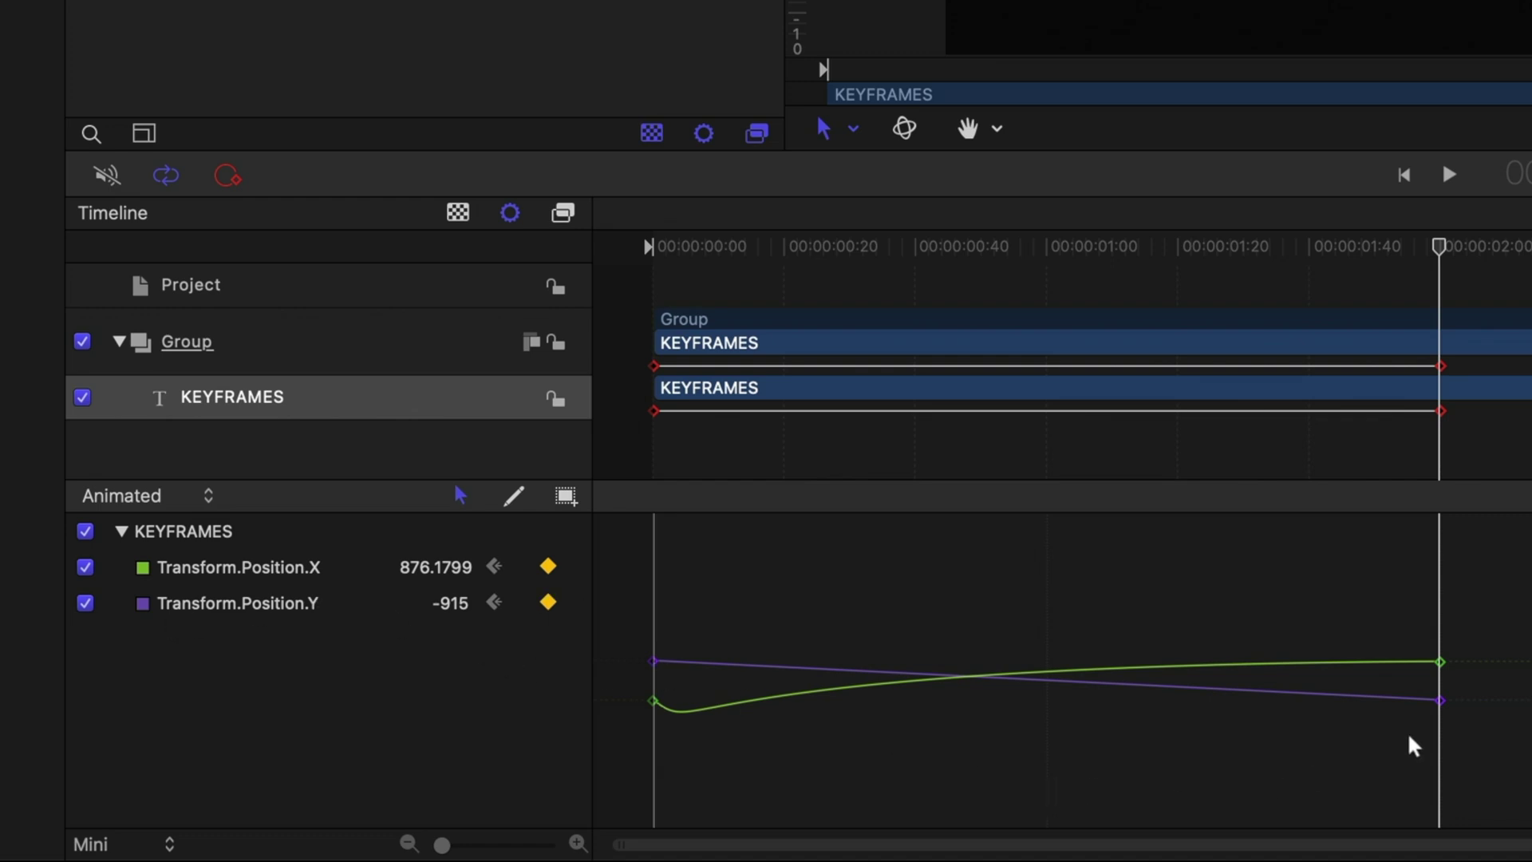
{"action": "left_click", "coordinate": [303, 613]}
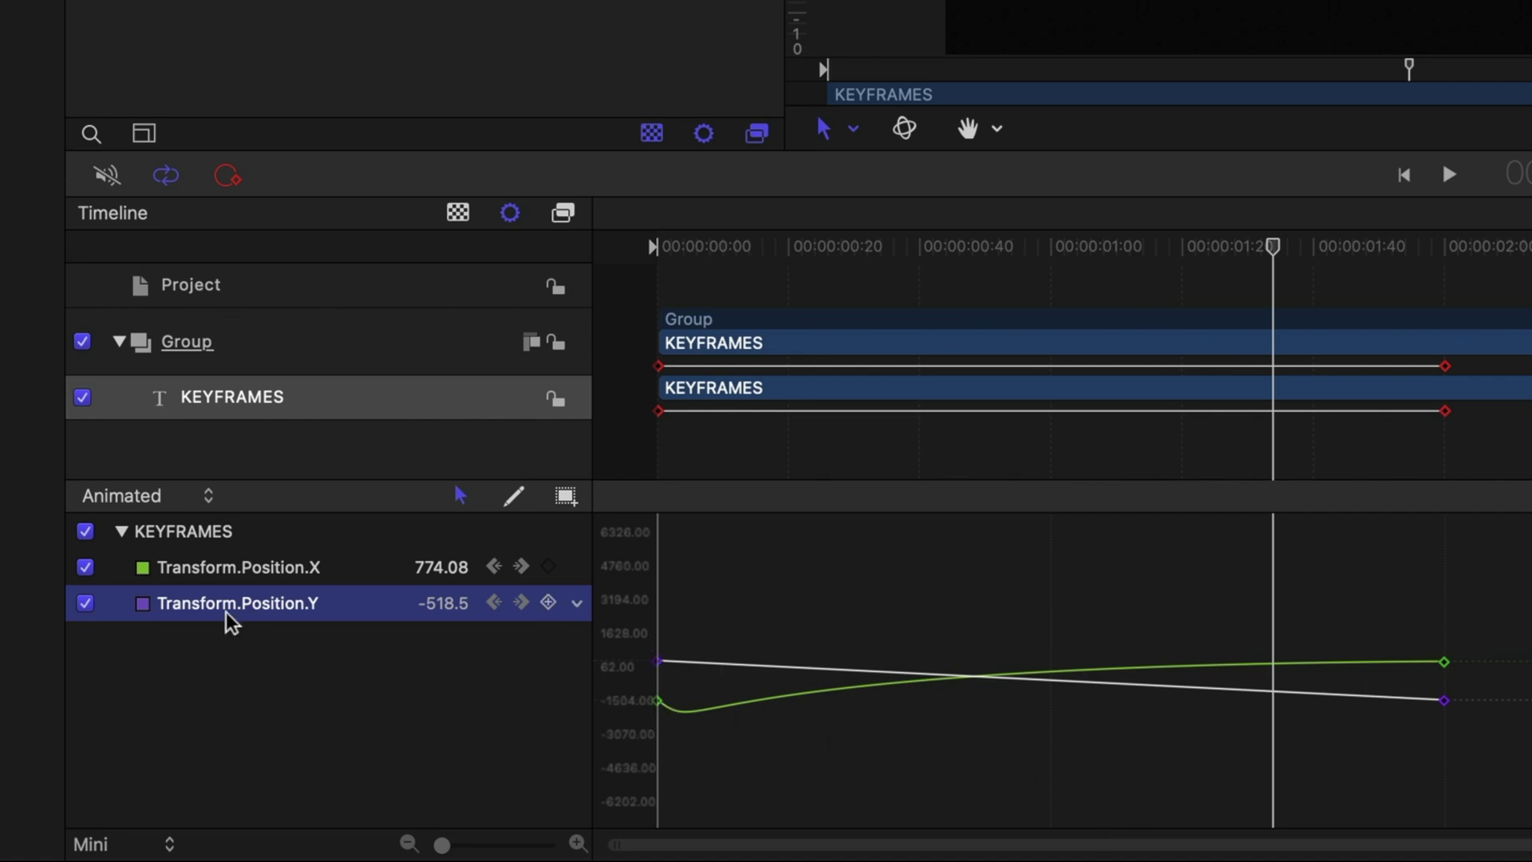
{"action": "left_click", "coordinate": [86, 568]}
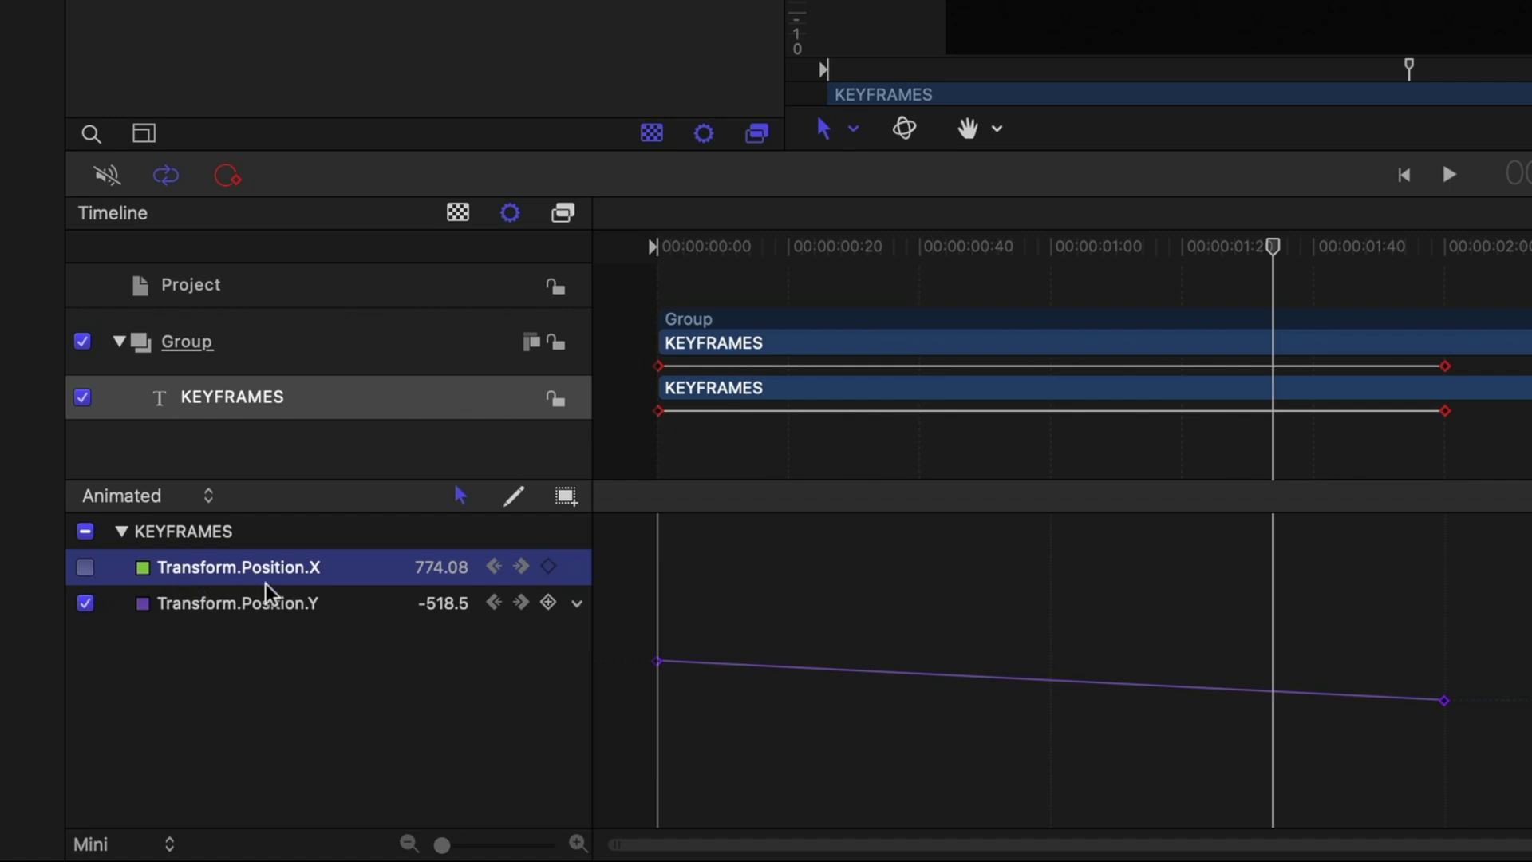
Step: Pull eases out of the first and last Position.Y keyframes and play from the start
{"action": "left_click", "coordinate": [658, 624]}
{"action": "left_click_drag", "start_coordinate": [658, 624], "coordinate": [1439, 623]}
{"action": "left_click", "coordinate": [1442, 717]}
{"action": "left_click_drag", "start_coordinate": [1179, 717], "coordinate": [660, 717]}
{"action": "key", "text": "Home"}
{"action": "key", "text": "space"}
Step: Show the Position.X curve again and add an ease to its first keyframe
{"action": "left_click", "coordinate": [84, 566]}
{"action": "left_click", "coordinate": [655, 720]}
{"action": "mouse_move", "coordinate": [654, 720]}
{"action": "left_mouse_down"}
{"action": "mouse_move", "coordinate": [715, 814]}
{"action": "mouse_move", "coordinate": [657, 695]}
{"action": "left_mouse_up"}
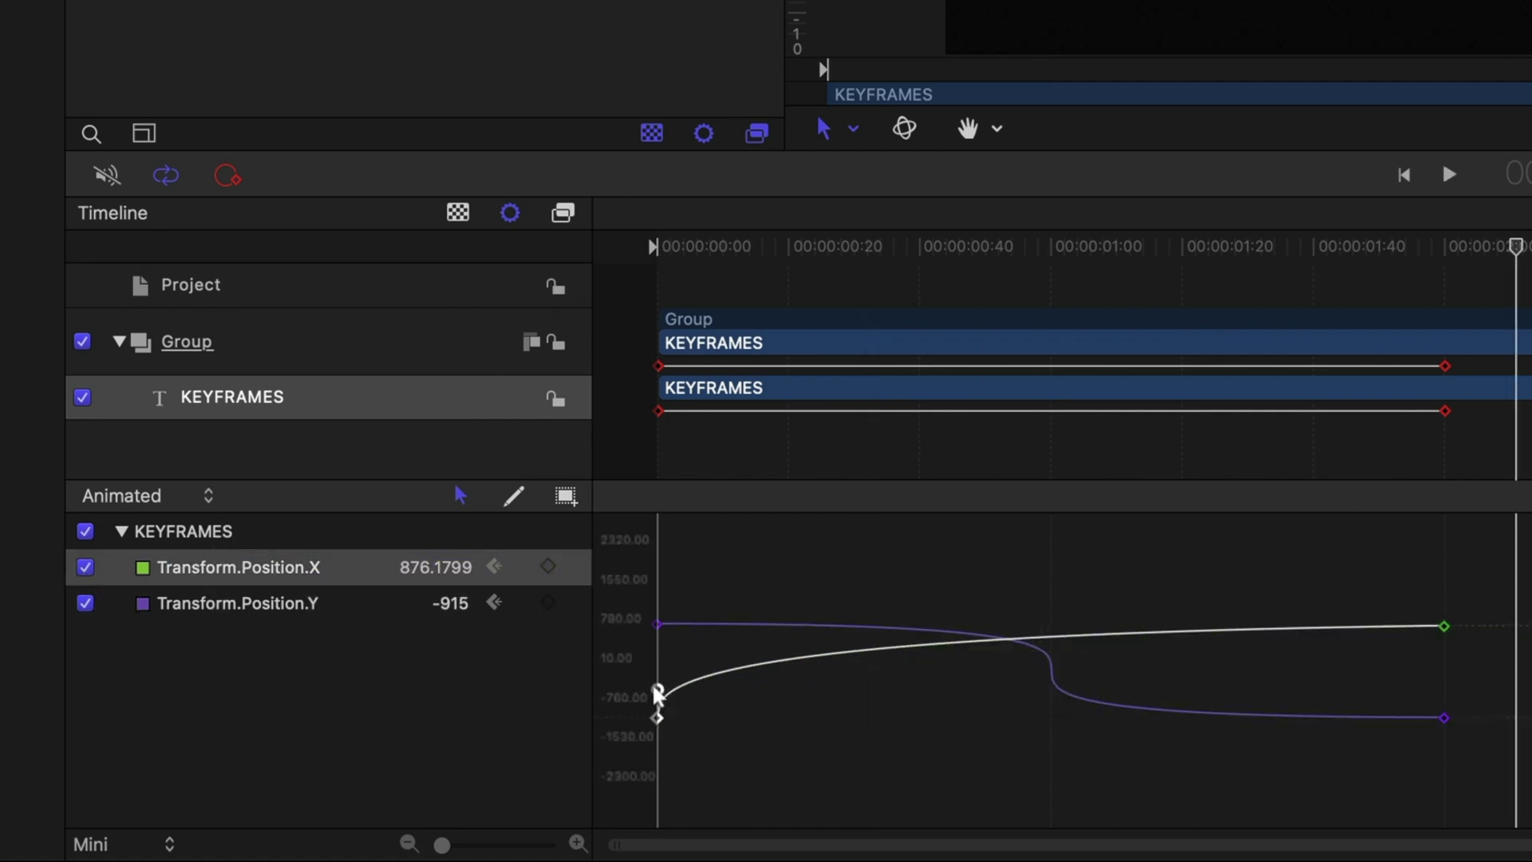
{"action": "left_click", "coordinate": [1444, 718]}
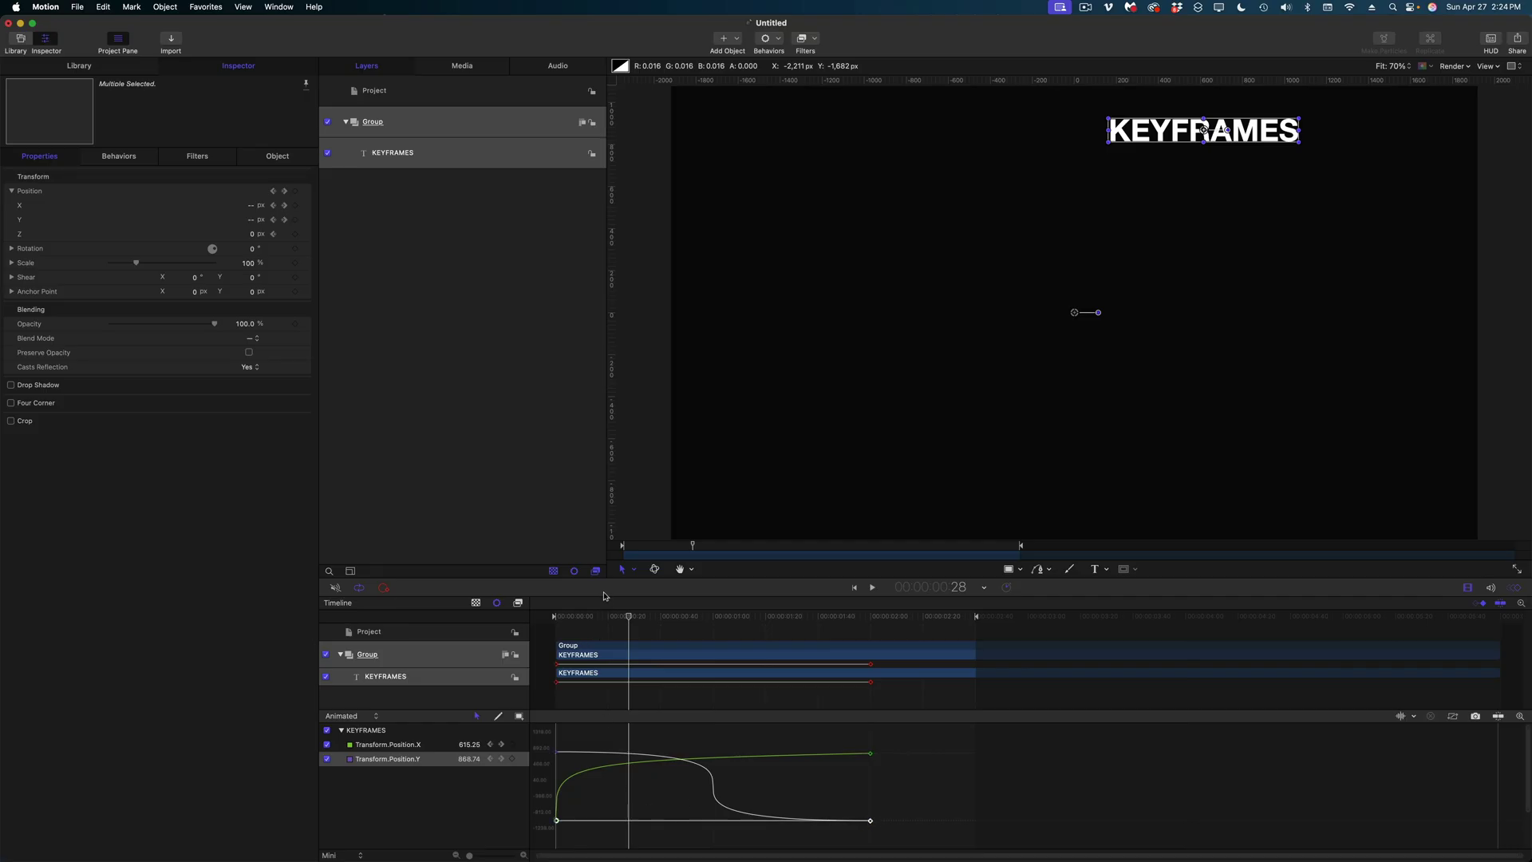
Step: Preview the animation, then reshape both curves' starting eases together from their first keyframes
{"action": "key", "text": "space"}
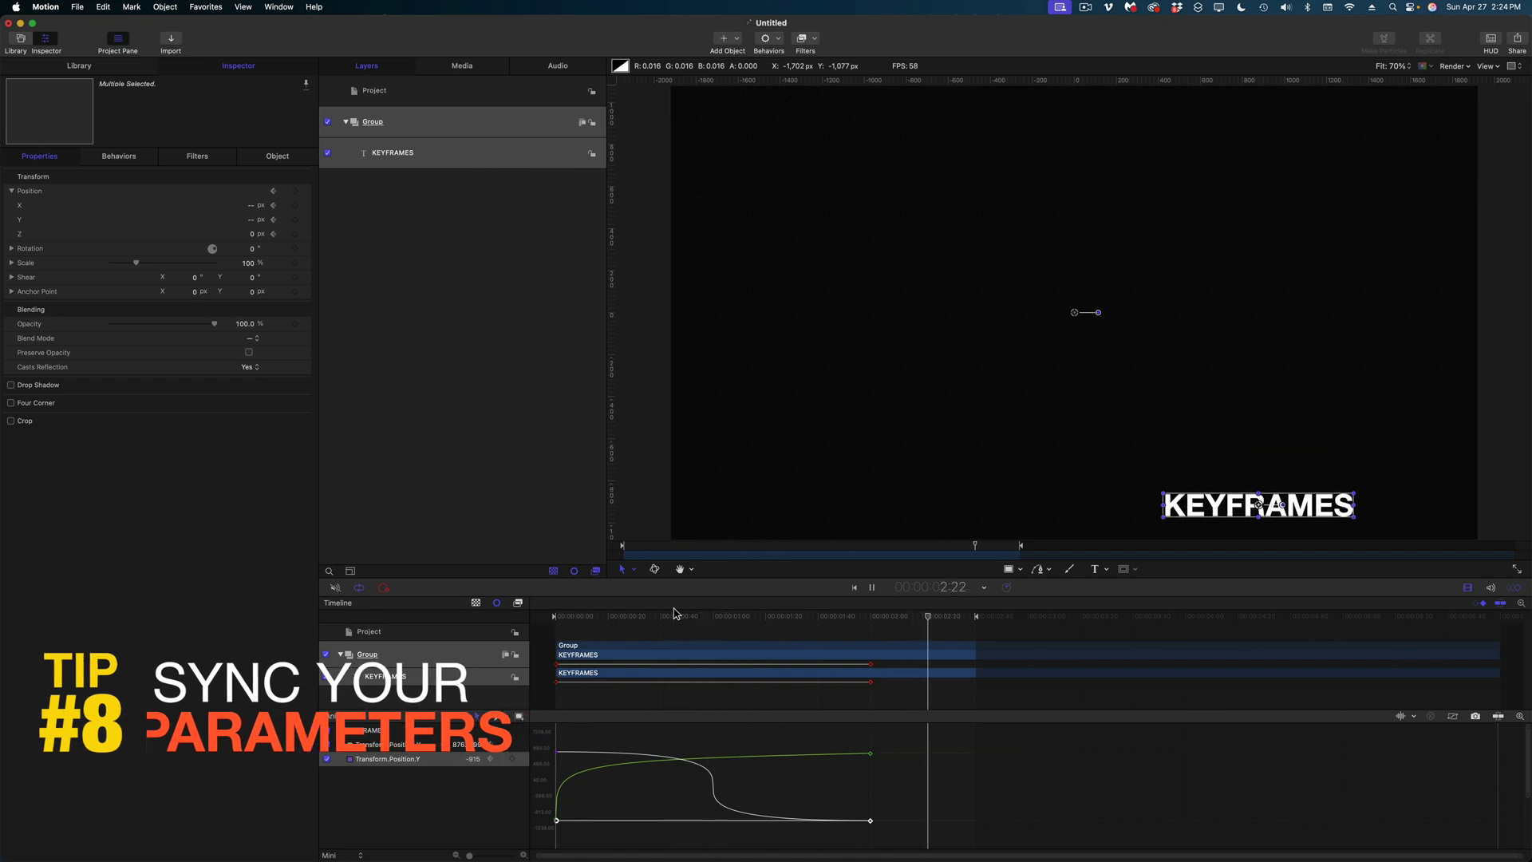
{"action": "key", "text": "space"}
{"action": "left_click", "coordinate": [557, 753]}
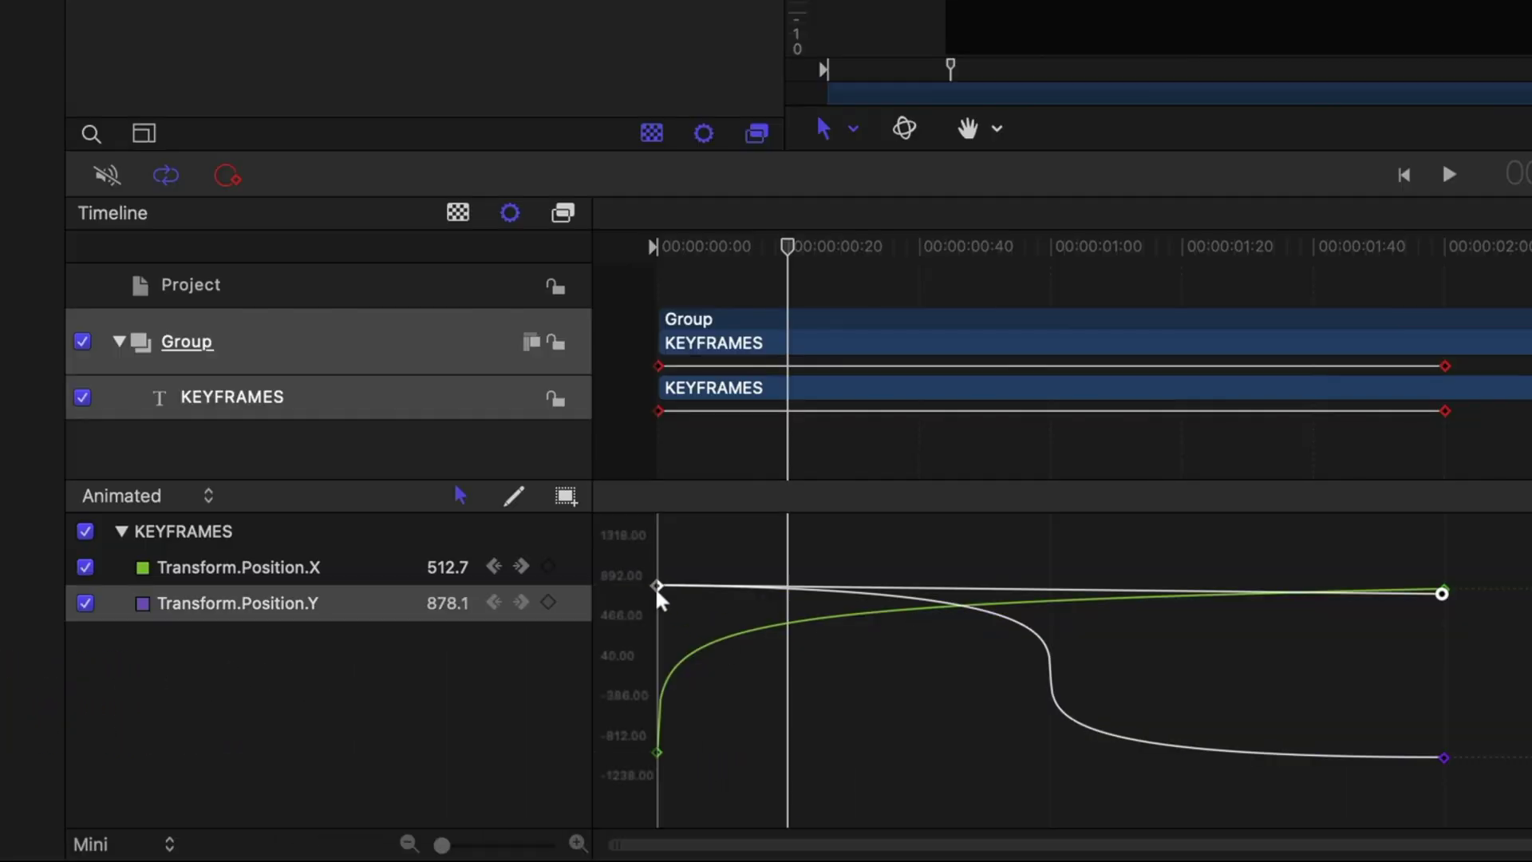
{"action": "left_click_drag", "start_coordinate": [683, 549], "coordinate": [631, 790]}
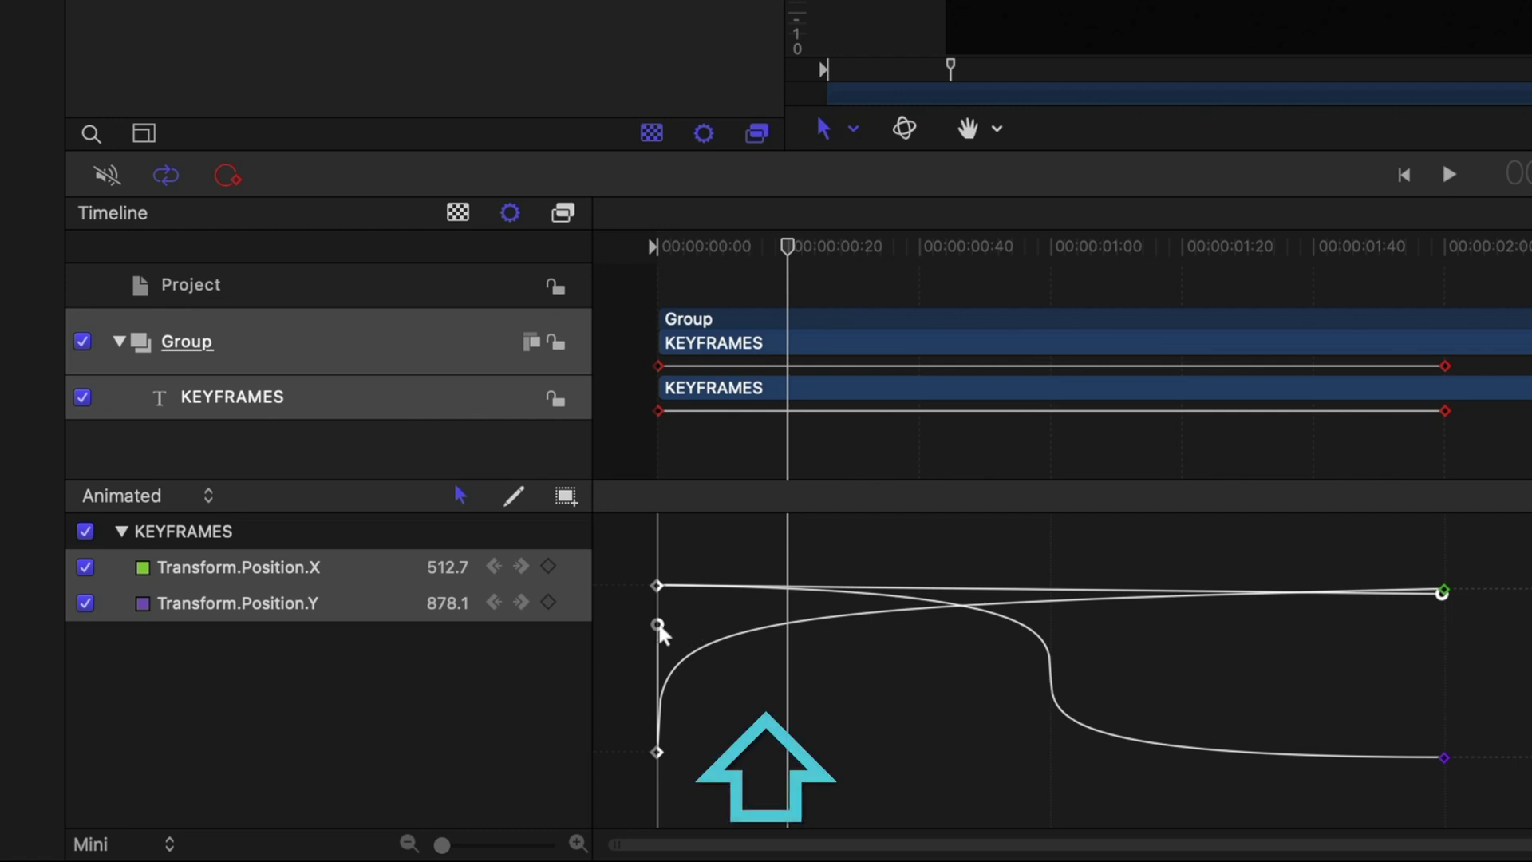
{"action": "left_click_drag", "start_coordinate": [659, 629], "coordinate": [1442, 757]}
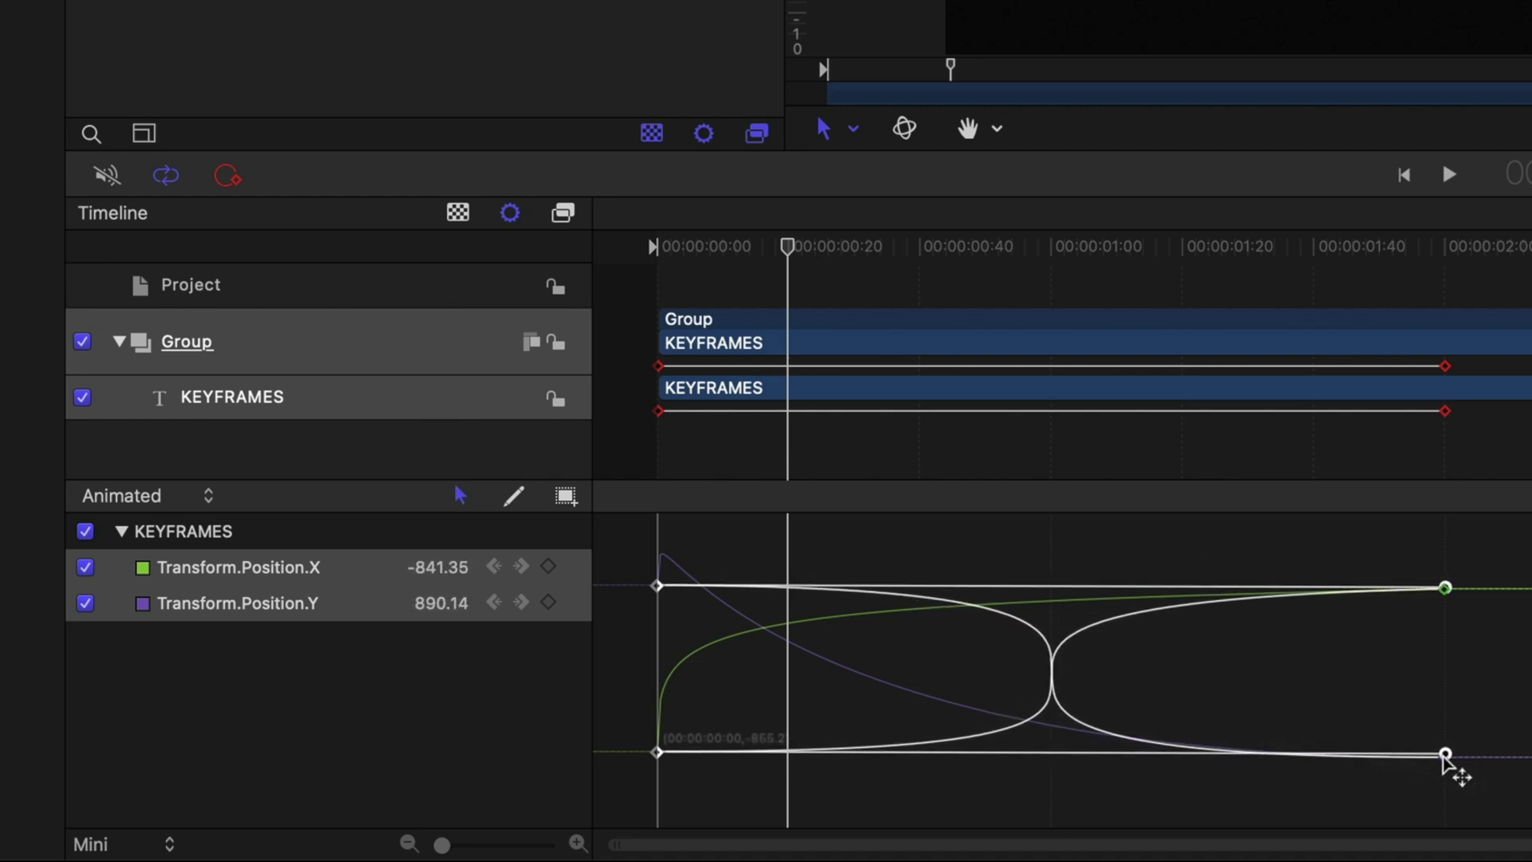
Step: Match the ending eases on both curves' last keyframes so they mirror, and play back
{"action": "left_click_drag", "start_coordinate": [1441, 756], "coordinate": [1443, 759]}
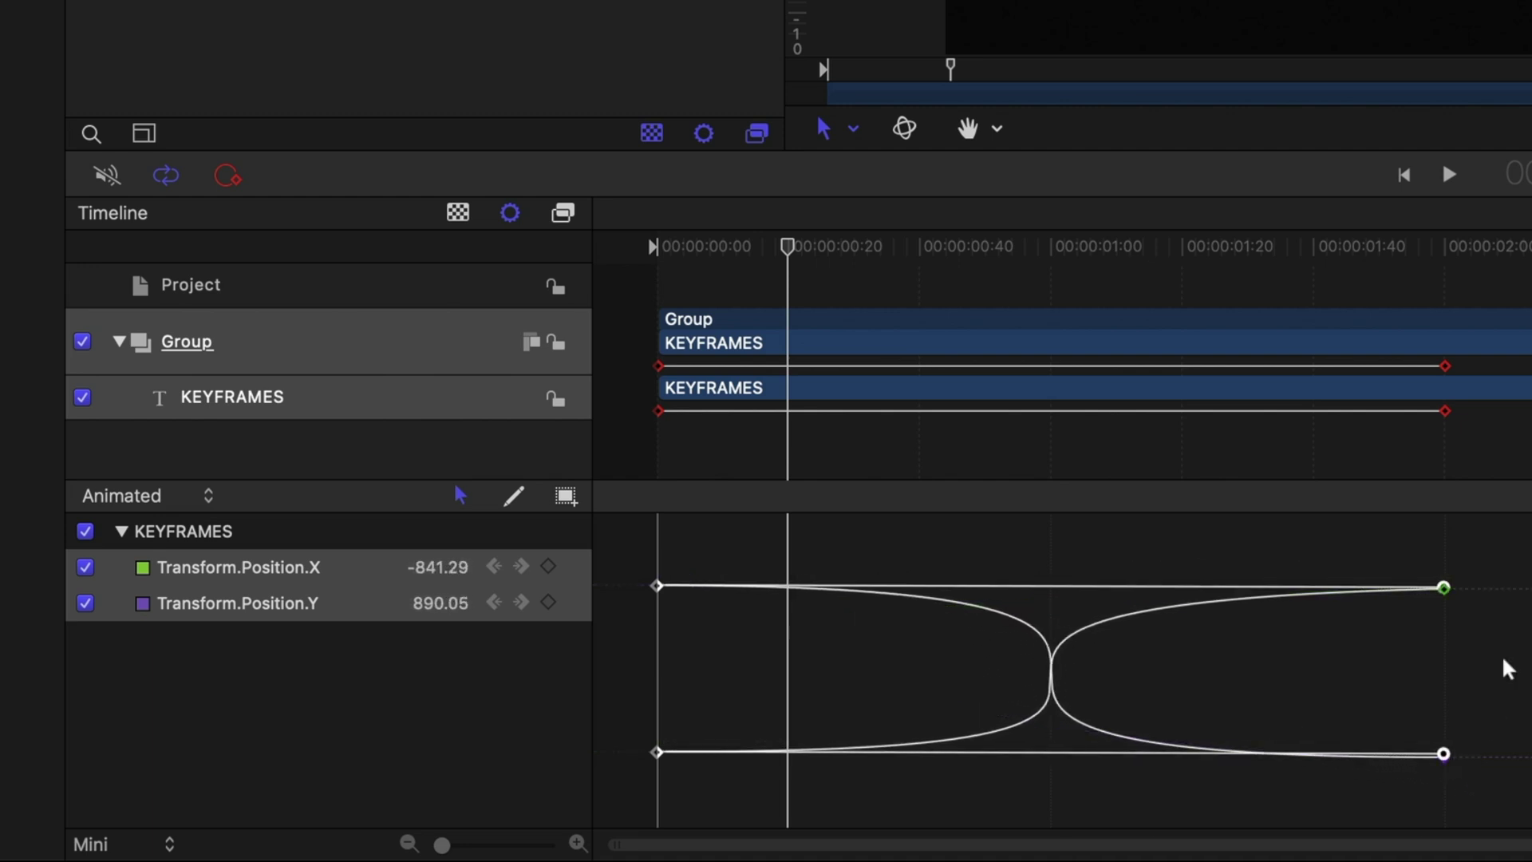
{"action": "left_click_drag", "start_coordinate": [1527, 767], "coordinate": [1413, 583]}
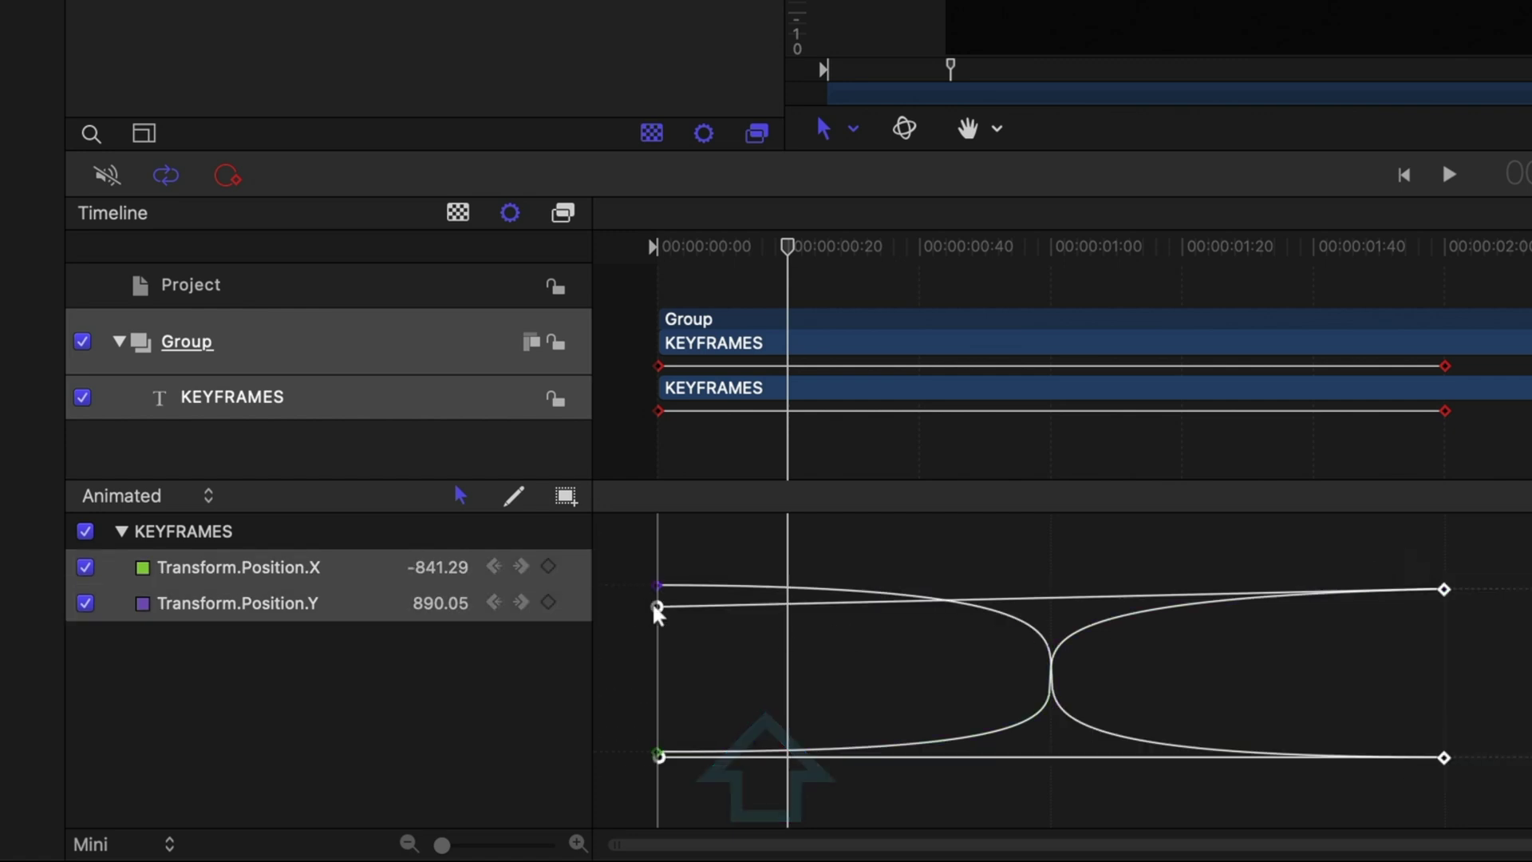
{"action": "key", "text": "space"}
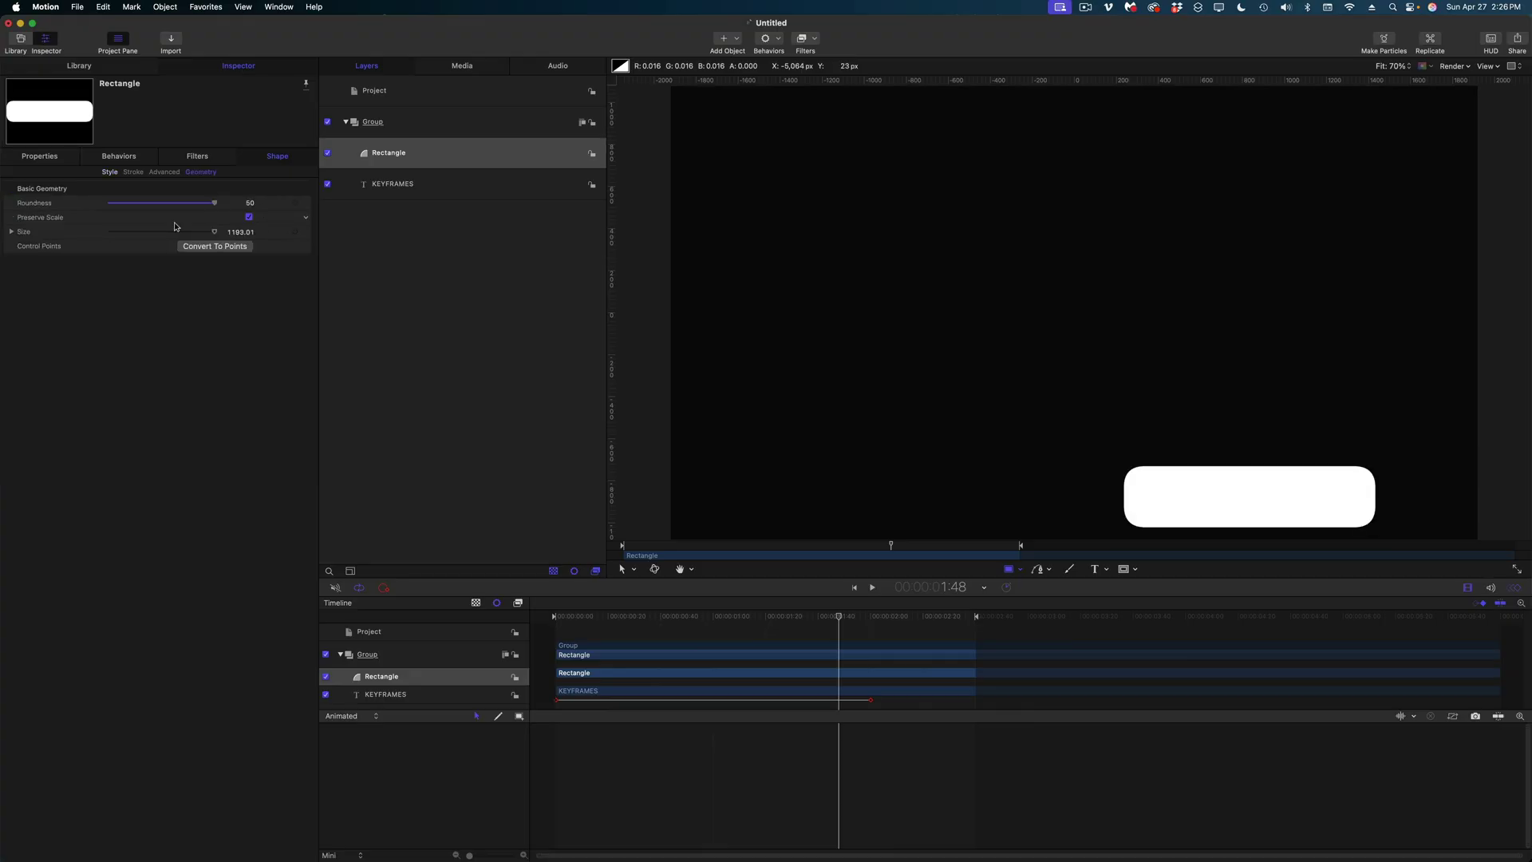
Step: Move the Rectangle layer below the KEYFRAMES text layer in the Group's layer list
{"action": "left_click_drag", "start_coordinate": [357, 163], "coordinate": [359, 200]}
Step: Give the rectangle a purple fill and Roundness 50 so it becomes a pill
{"action": "left_click", "coordinate": [109, 172]}
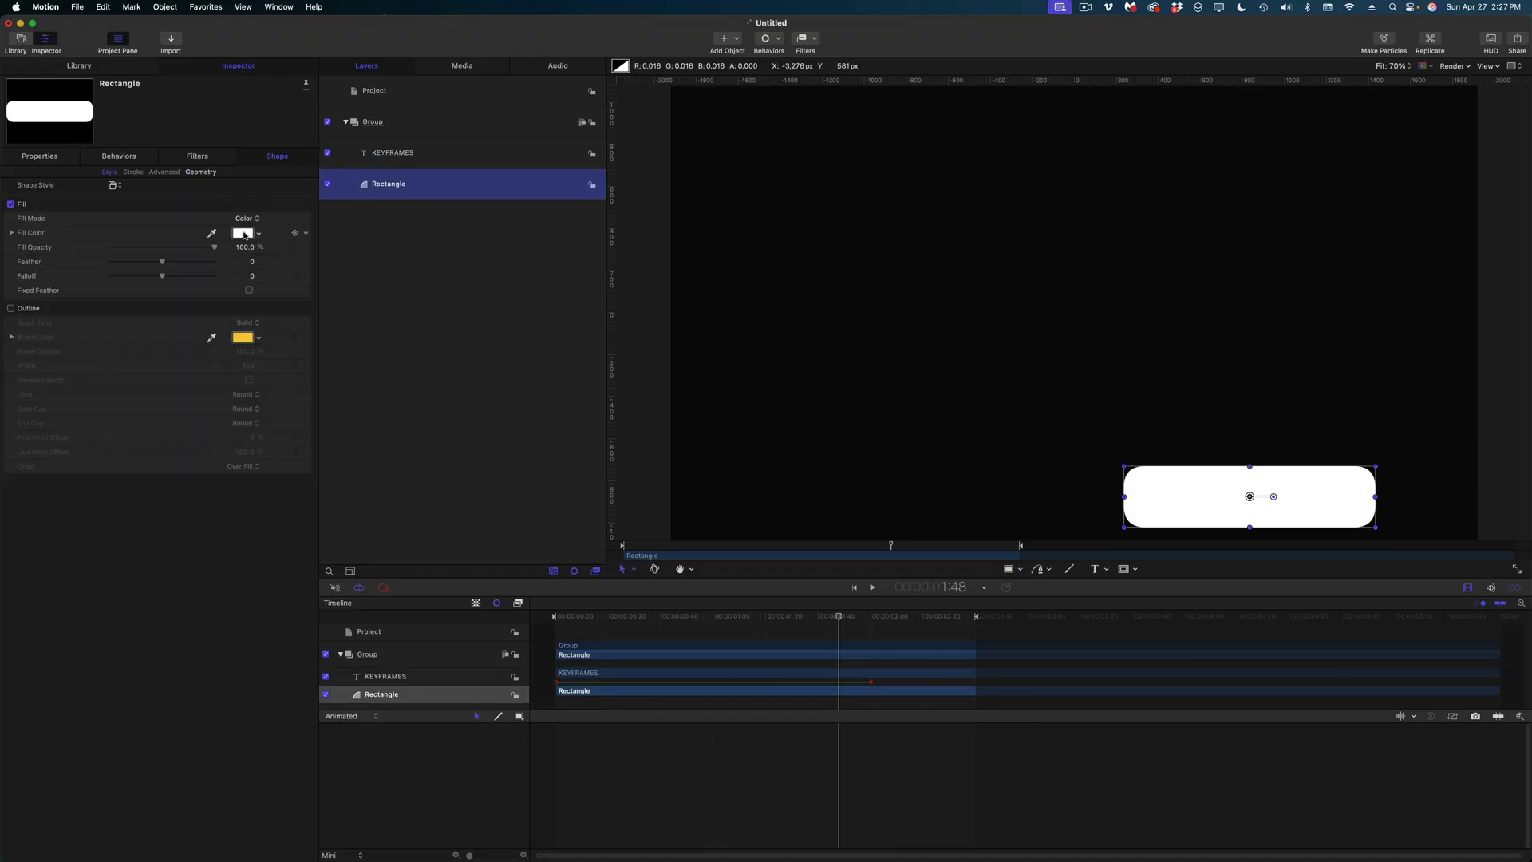
{"action": "left_click", "coordinate": [242, 232]}
{"action": "left_click", "coordinate": [378, 48]}
{"action": "left_click", "coordinate": [201, 171]}
{"action": "left_click_drag", "start_coordinate": [108, 202], "coordinate": [214, 203]}
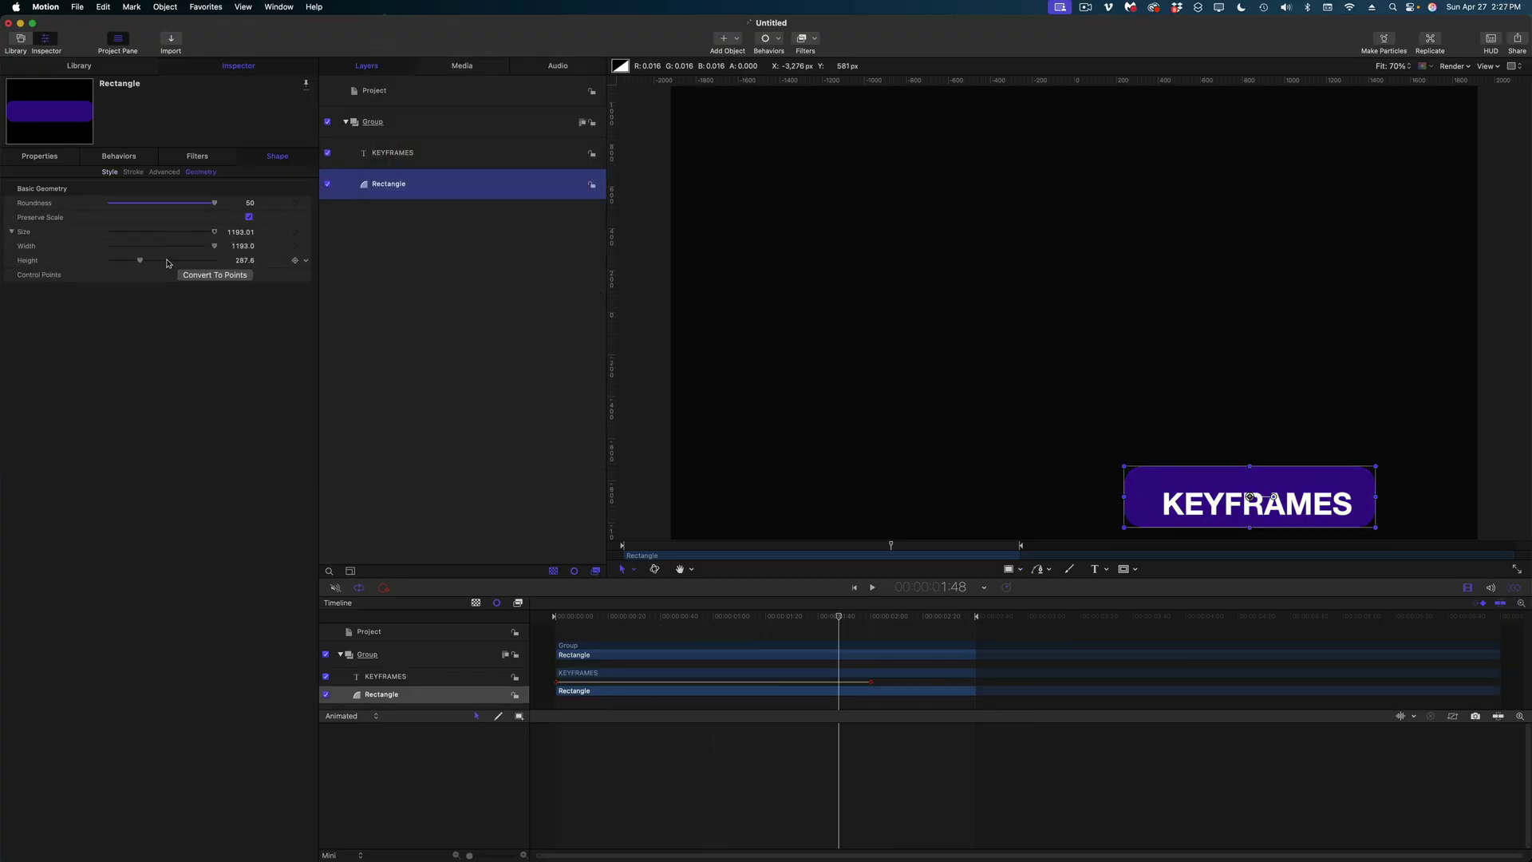
{"action": "key", "text": "space"}
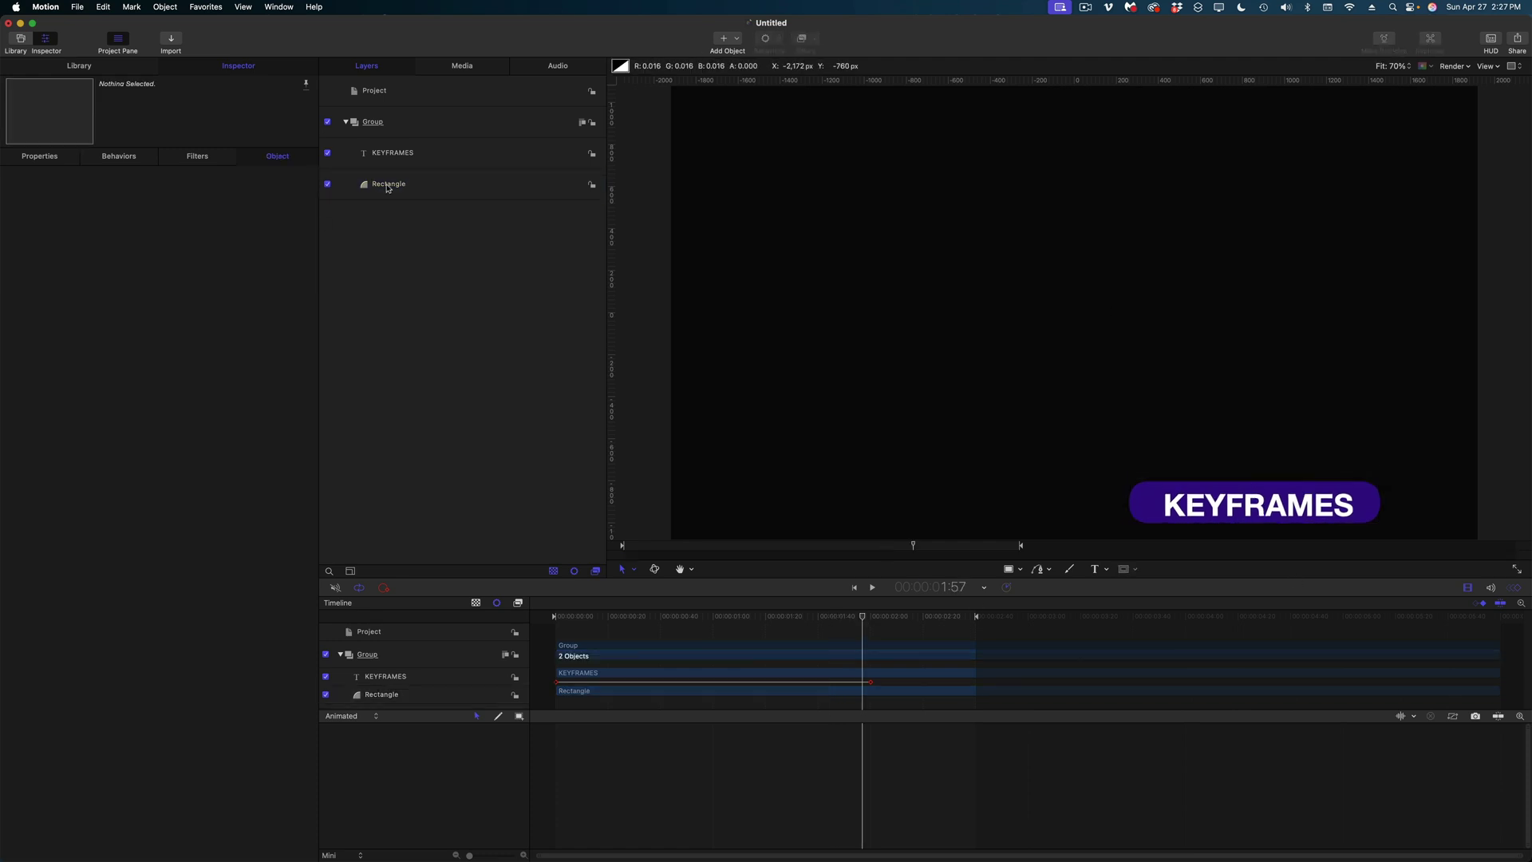
{"action": "key", "text": "space"}
Step: Reselect the Rectangle layer and bring up the Behaviors > Basic Motion list
{"action": "left_click", "coordinate": [1125, 531]}
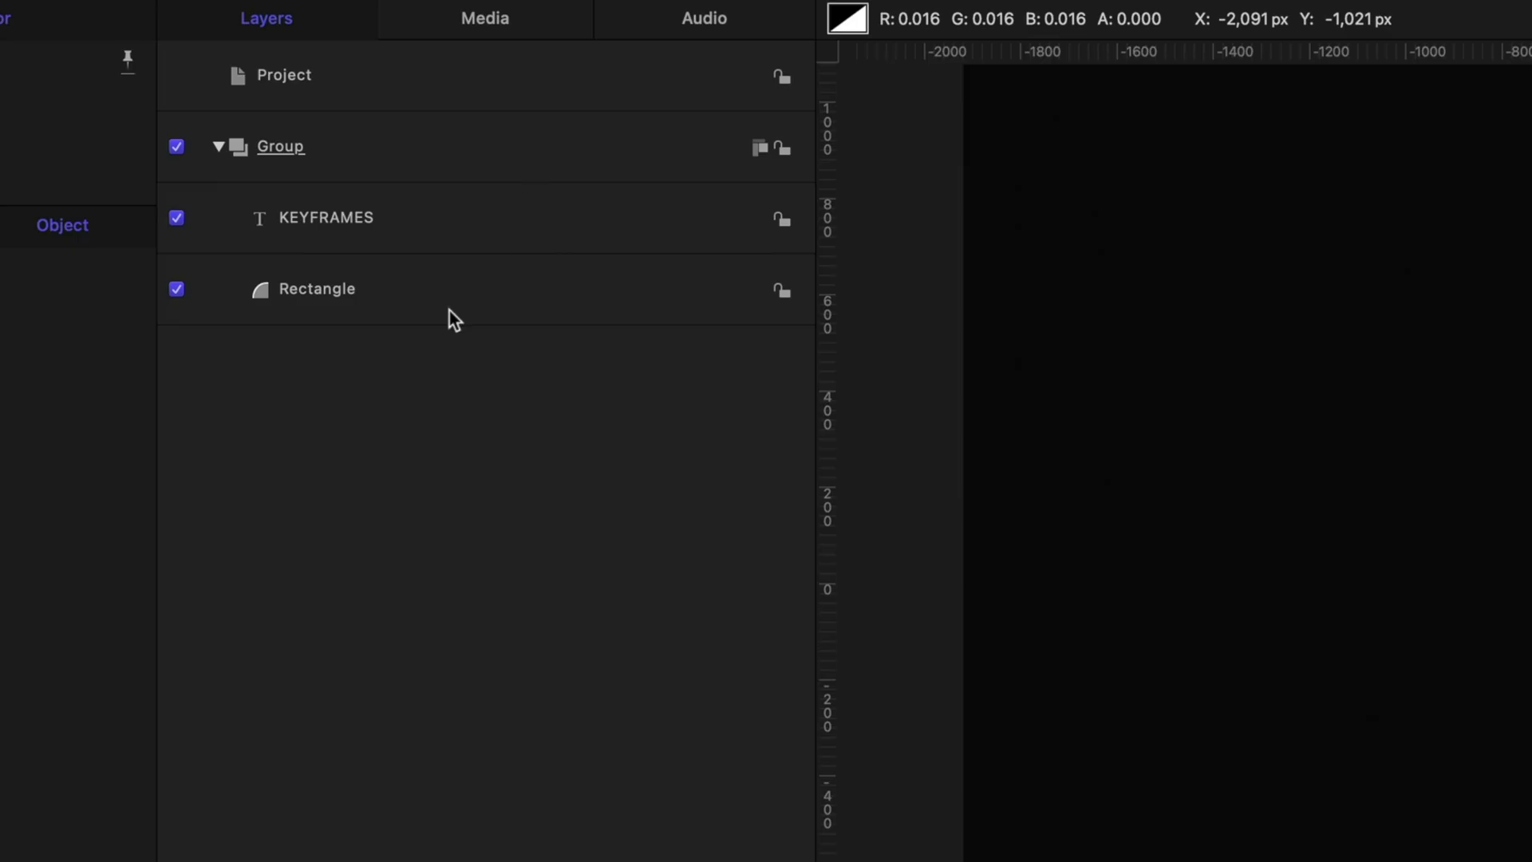
{"action": "left_click", "coordinate": [450, 297]}
{"action": "left_click", "coordinate": [698, 49]}
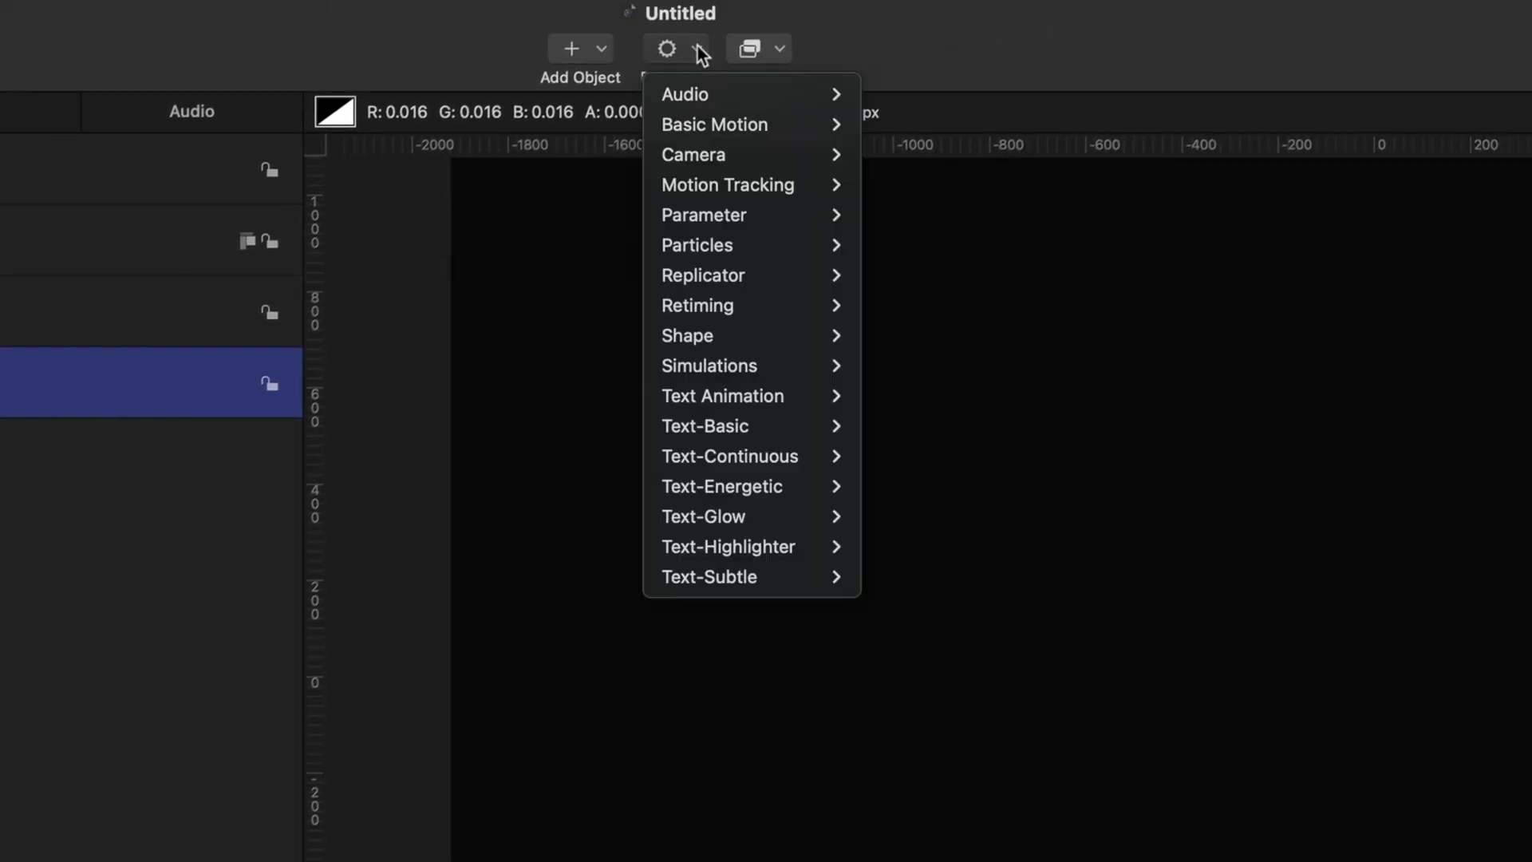
{"action": "mouse_move", "coordinate": [845, 129]}
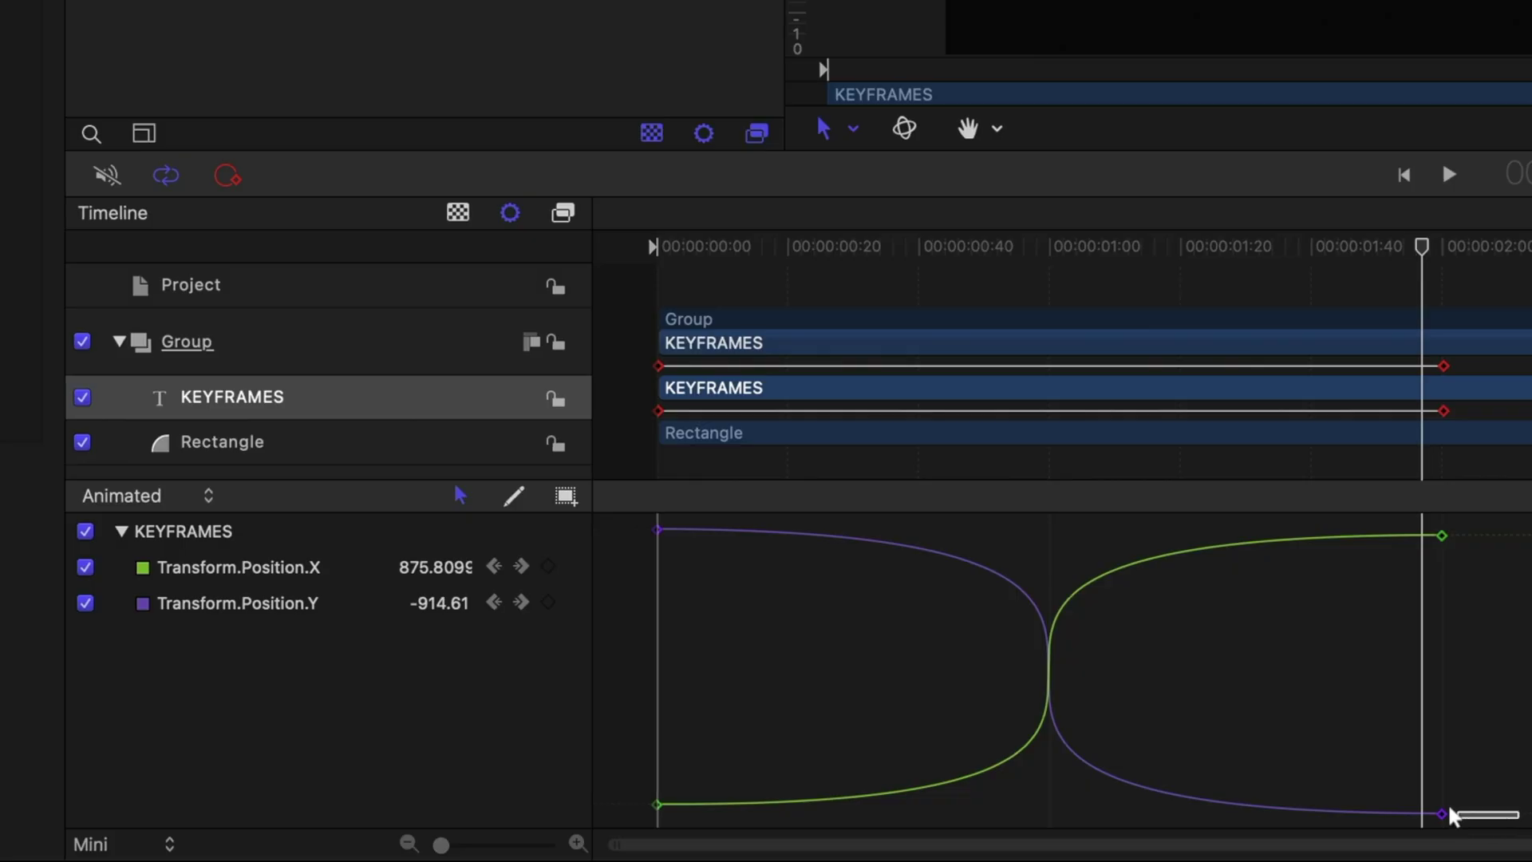
Step: Copy all of the title's position keyframes and paste them onto the Rectangle layer
{"action": "left_click_drag", "start_coordinate": [1450, 814], "coordinate": [639, 519]}
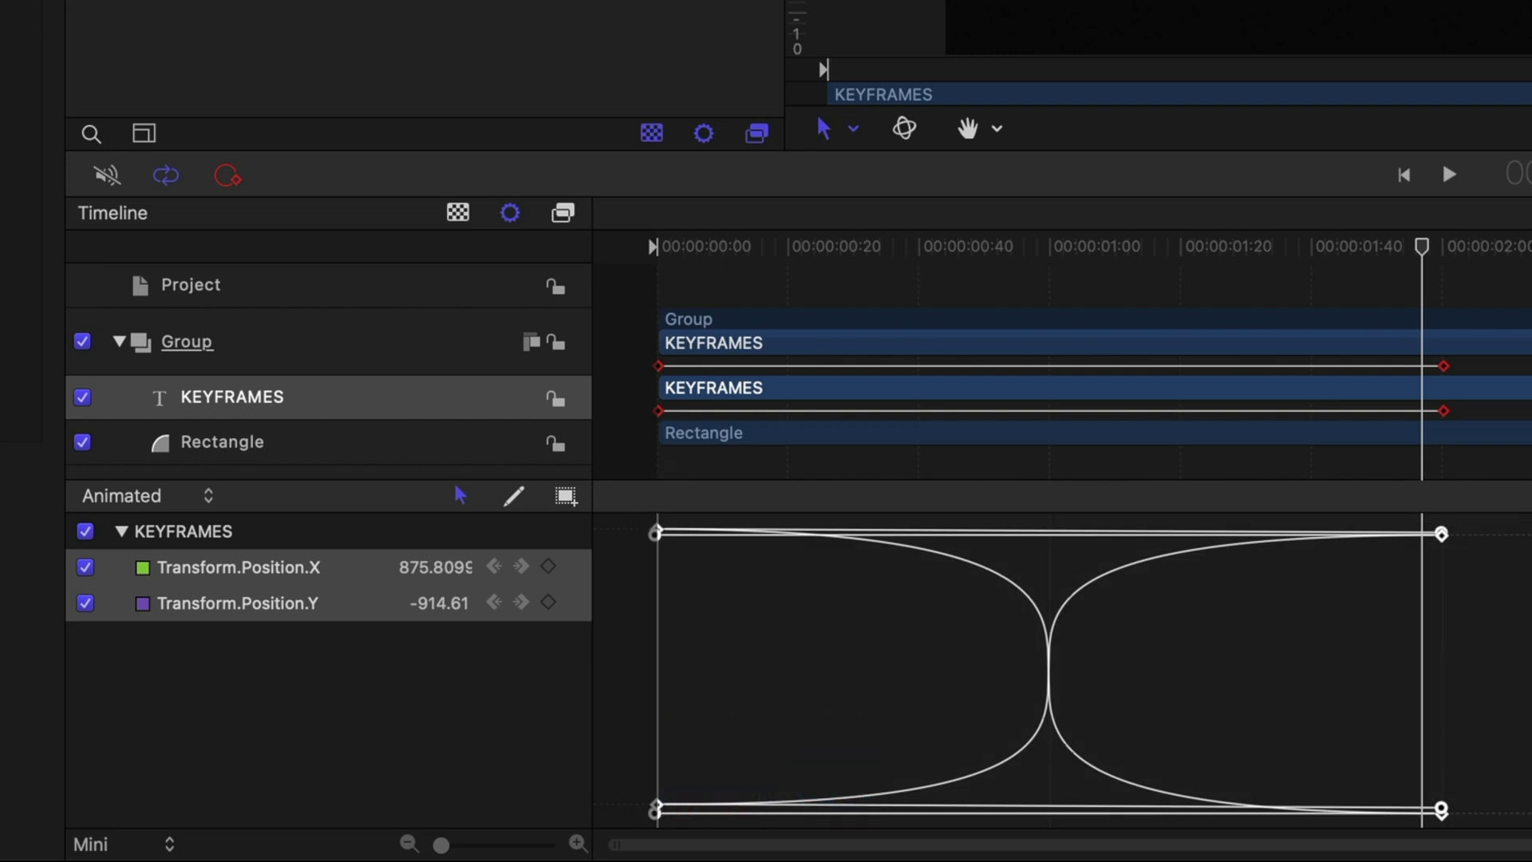
{"action": "left_click", "coordinate": [459, 198]}
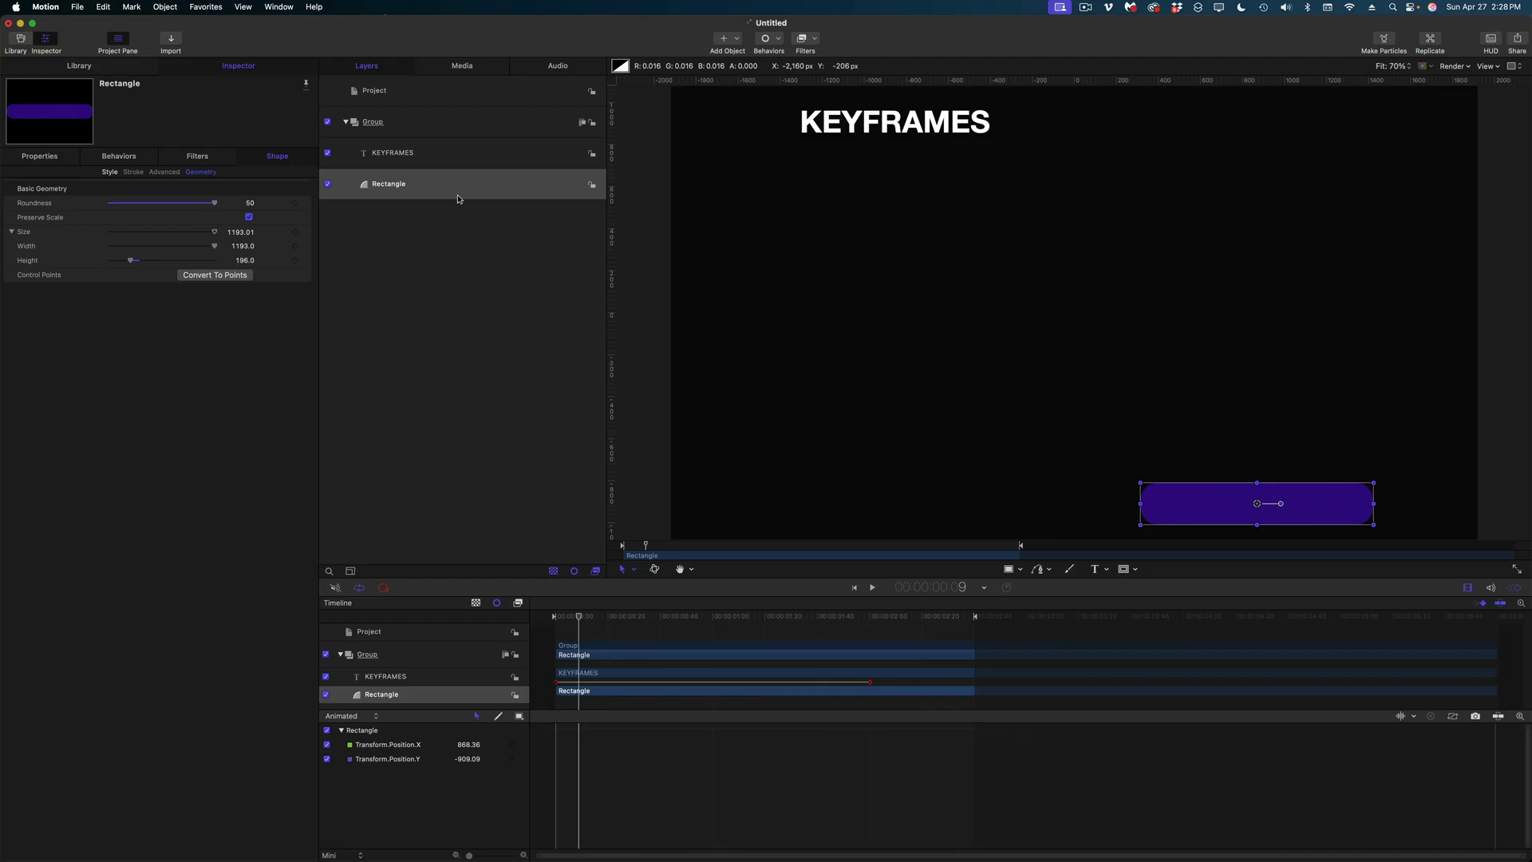
{"action": "right_click", "coordinate": [459, 198]}
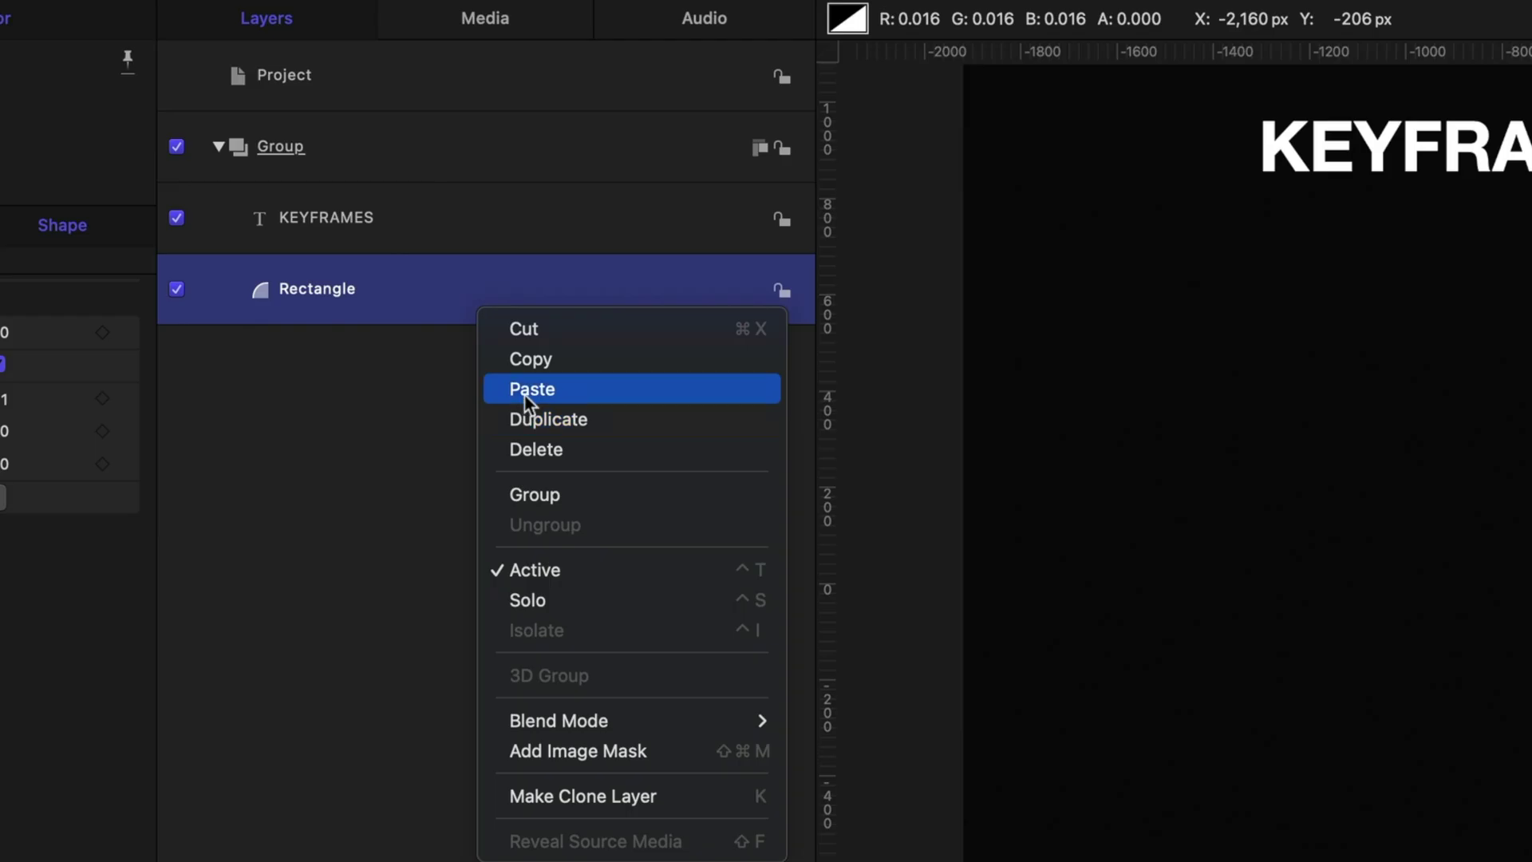
{"action": "left_click", "coordinate": [477, 229]}
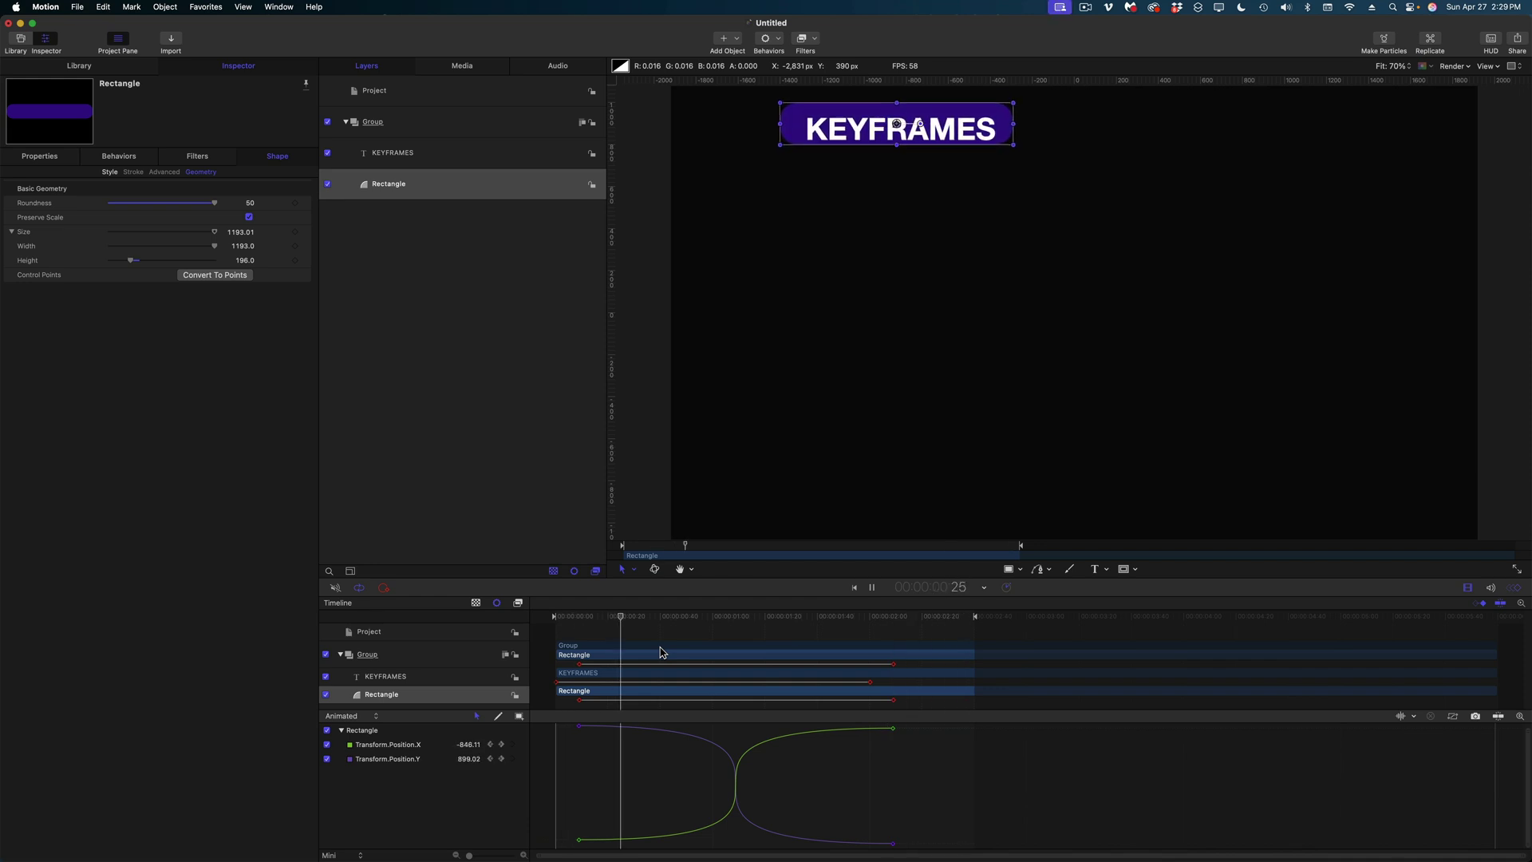
{"action": "key", "text": "space"}
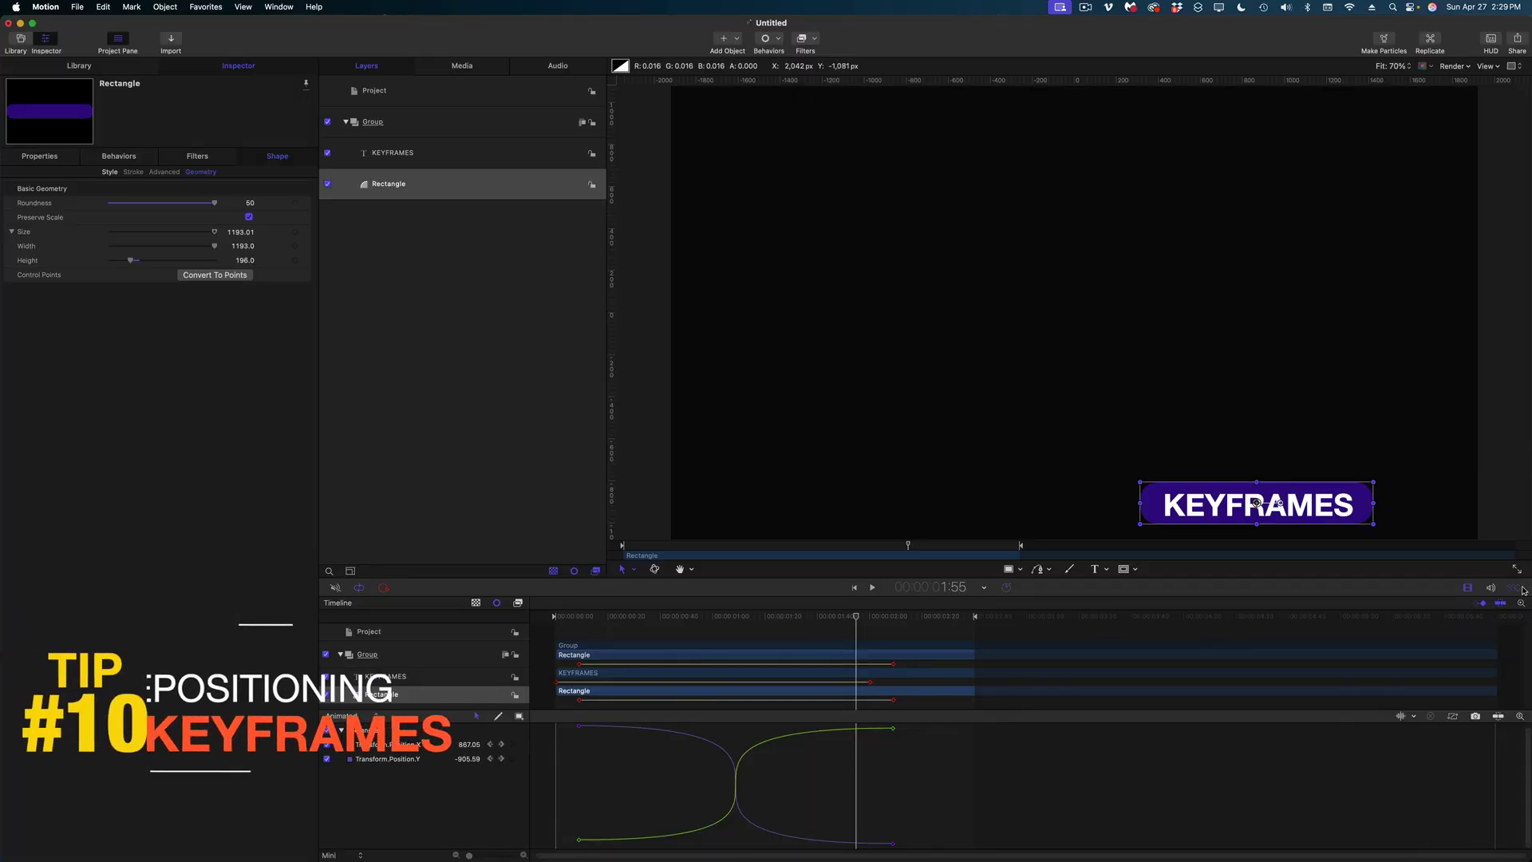
Step: Shift the title's keyframes so it starts just after the rectangle, both ending at two seconds
{"action": "left_click", "coordinate": [1521, 588]}
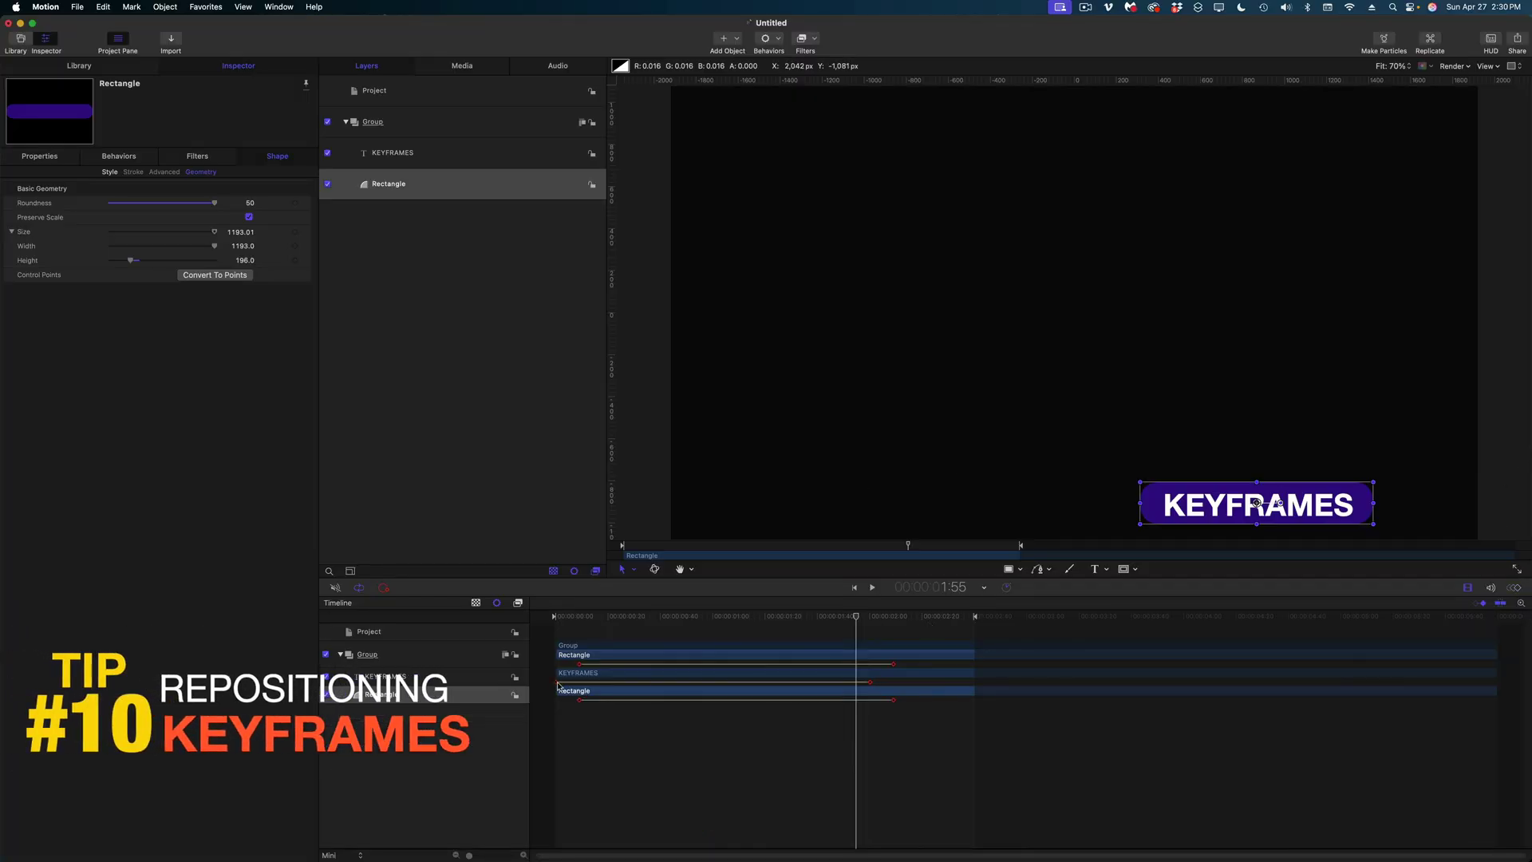
{"action": "left_click", "coordinate": [603, 682]}
{"action": "left_click_drag", "start_coordinate": [872, 683], "coordinate": [890, 683]}
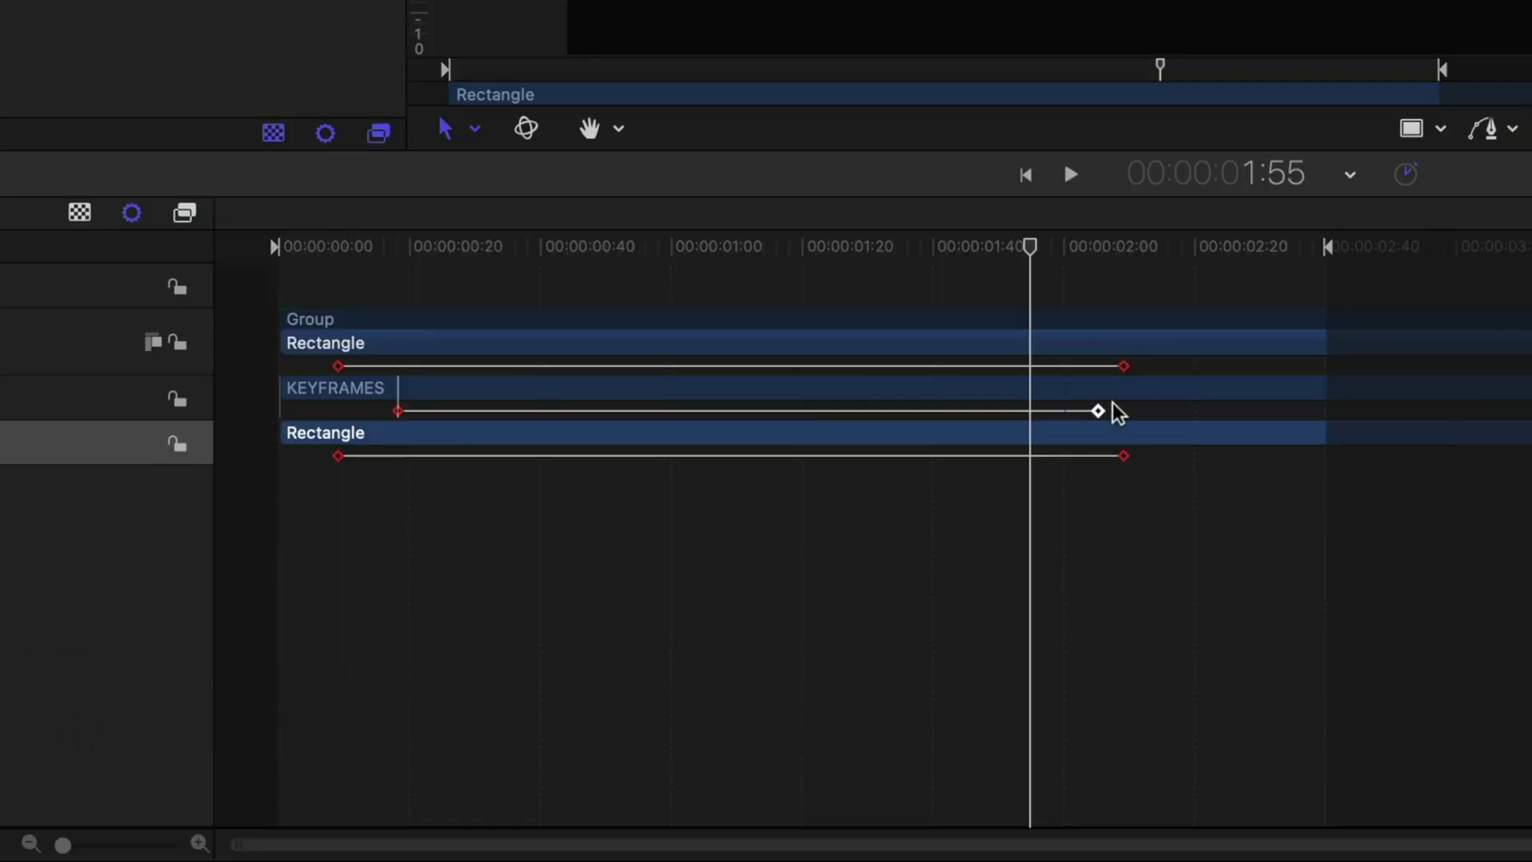
{"action": "left_click_drag", "start_coordinate": [1117, 413], "coordinate": [1137, 412]}
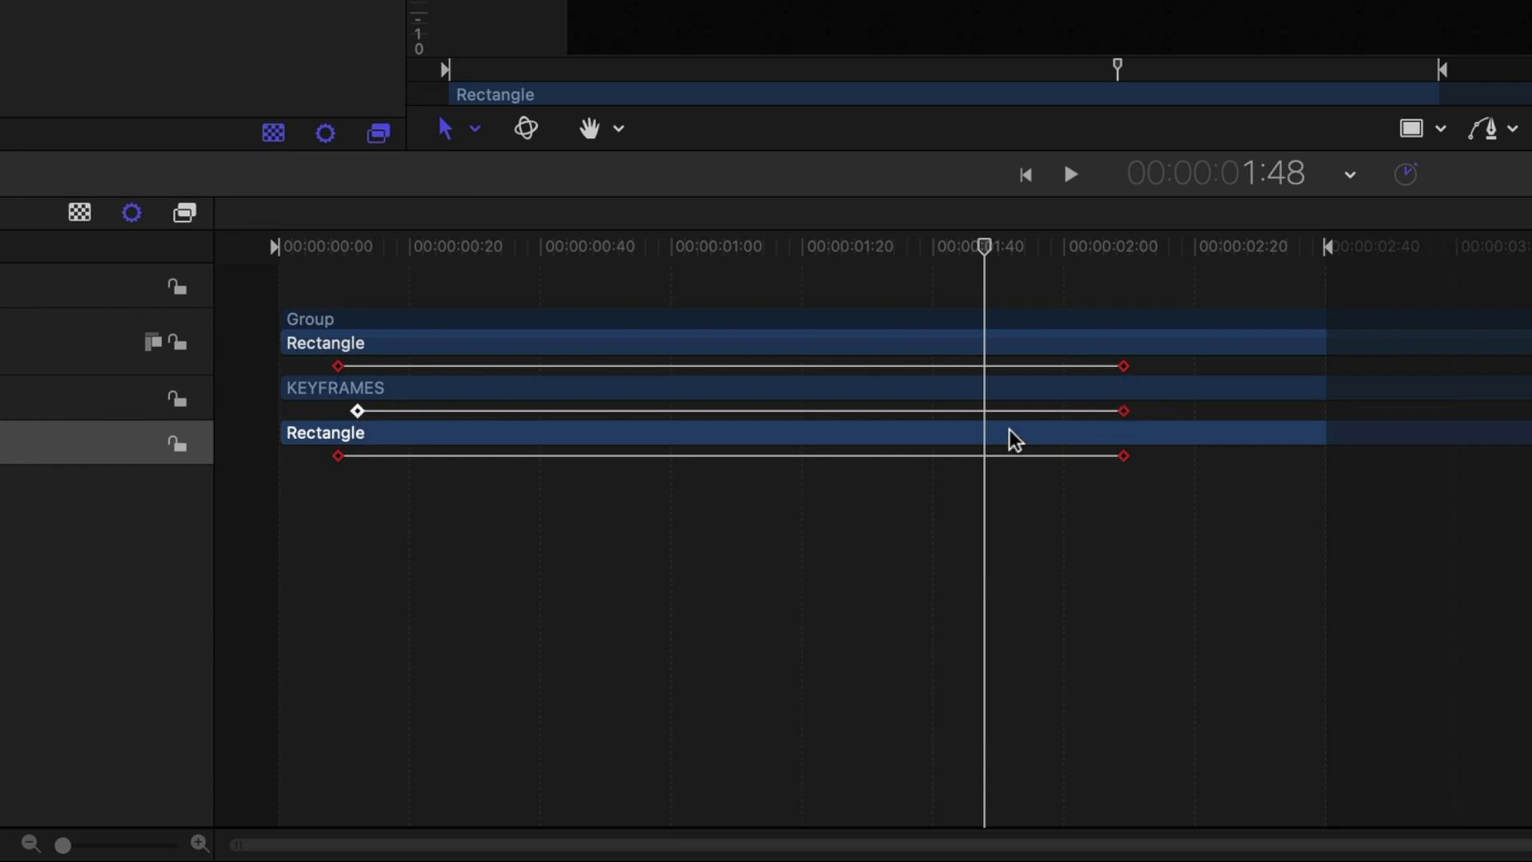
{"action": "left_click", "coordinate": [405, 403]}
{"action": "key", "text": "space"}
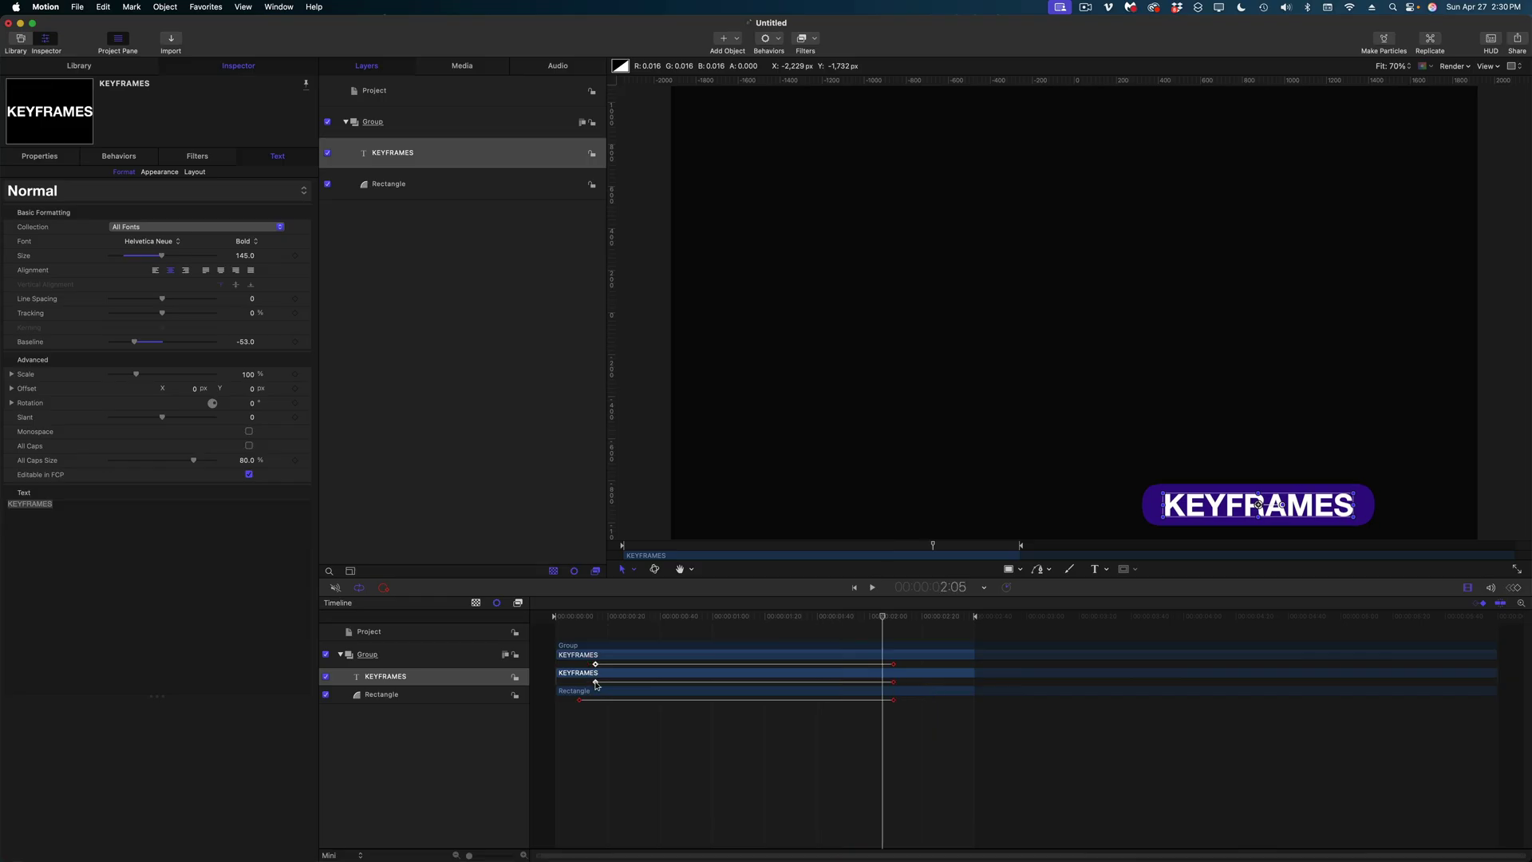